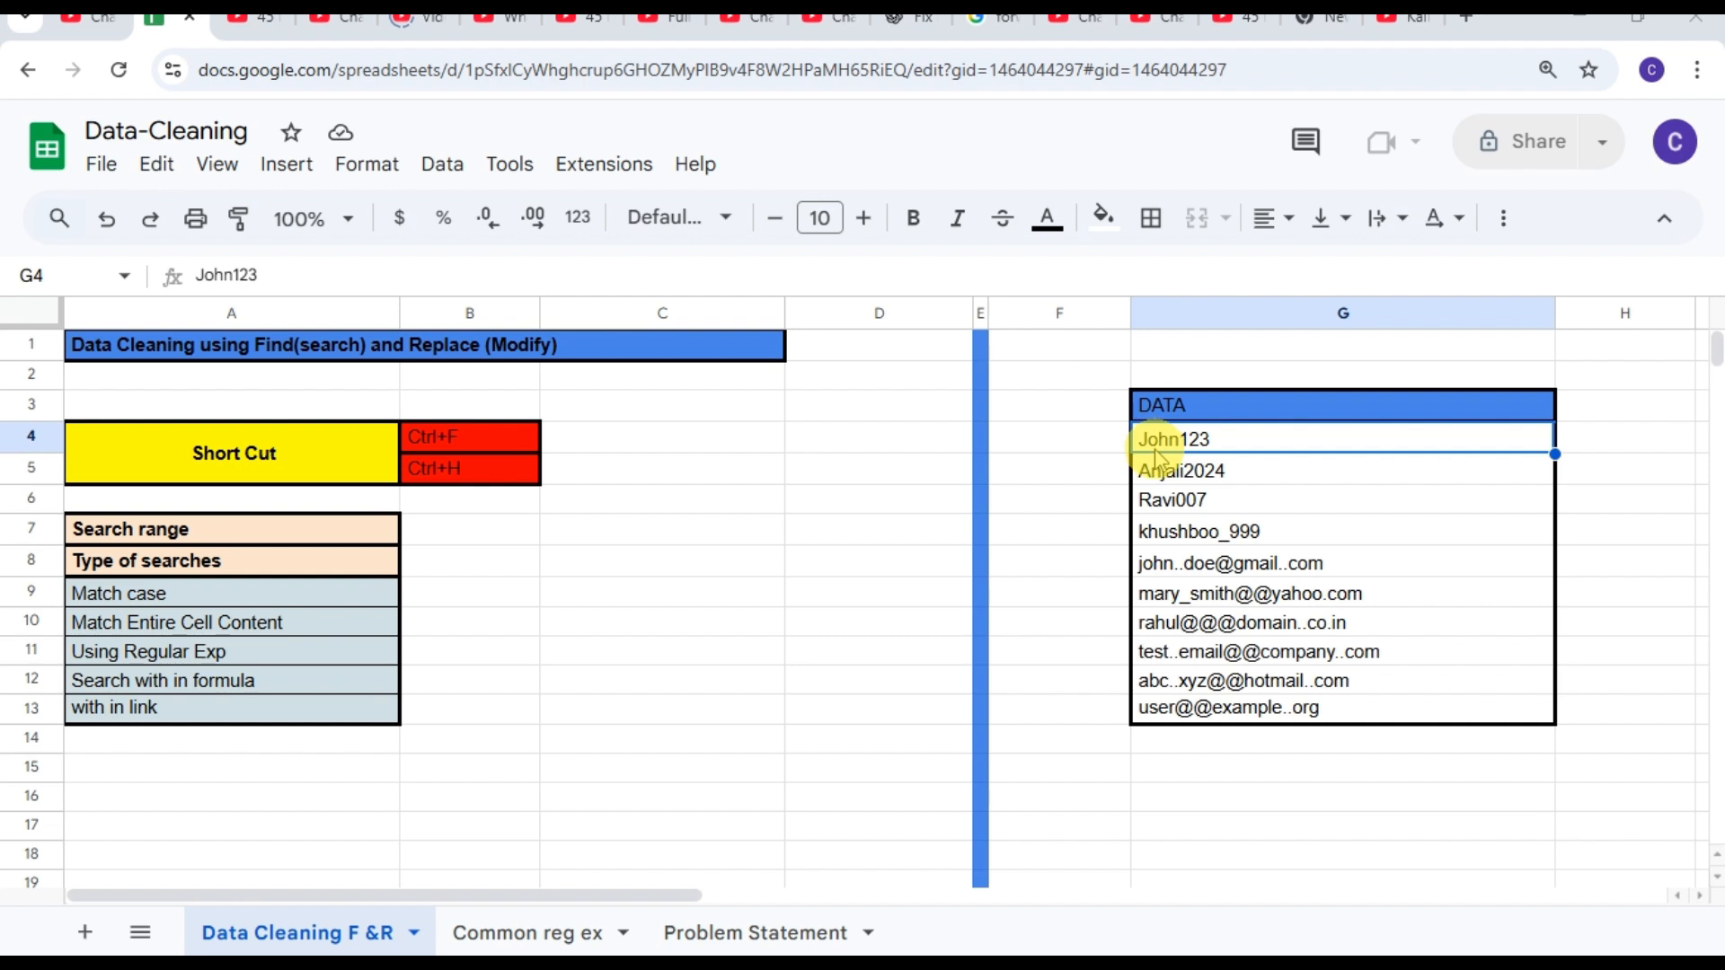
Step: Search the sheet for the first name contained in cell G4 and open the full find-and-replace options
left_click(1059, 375)
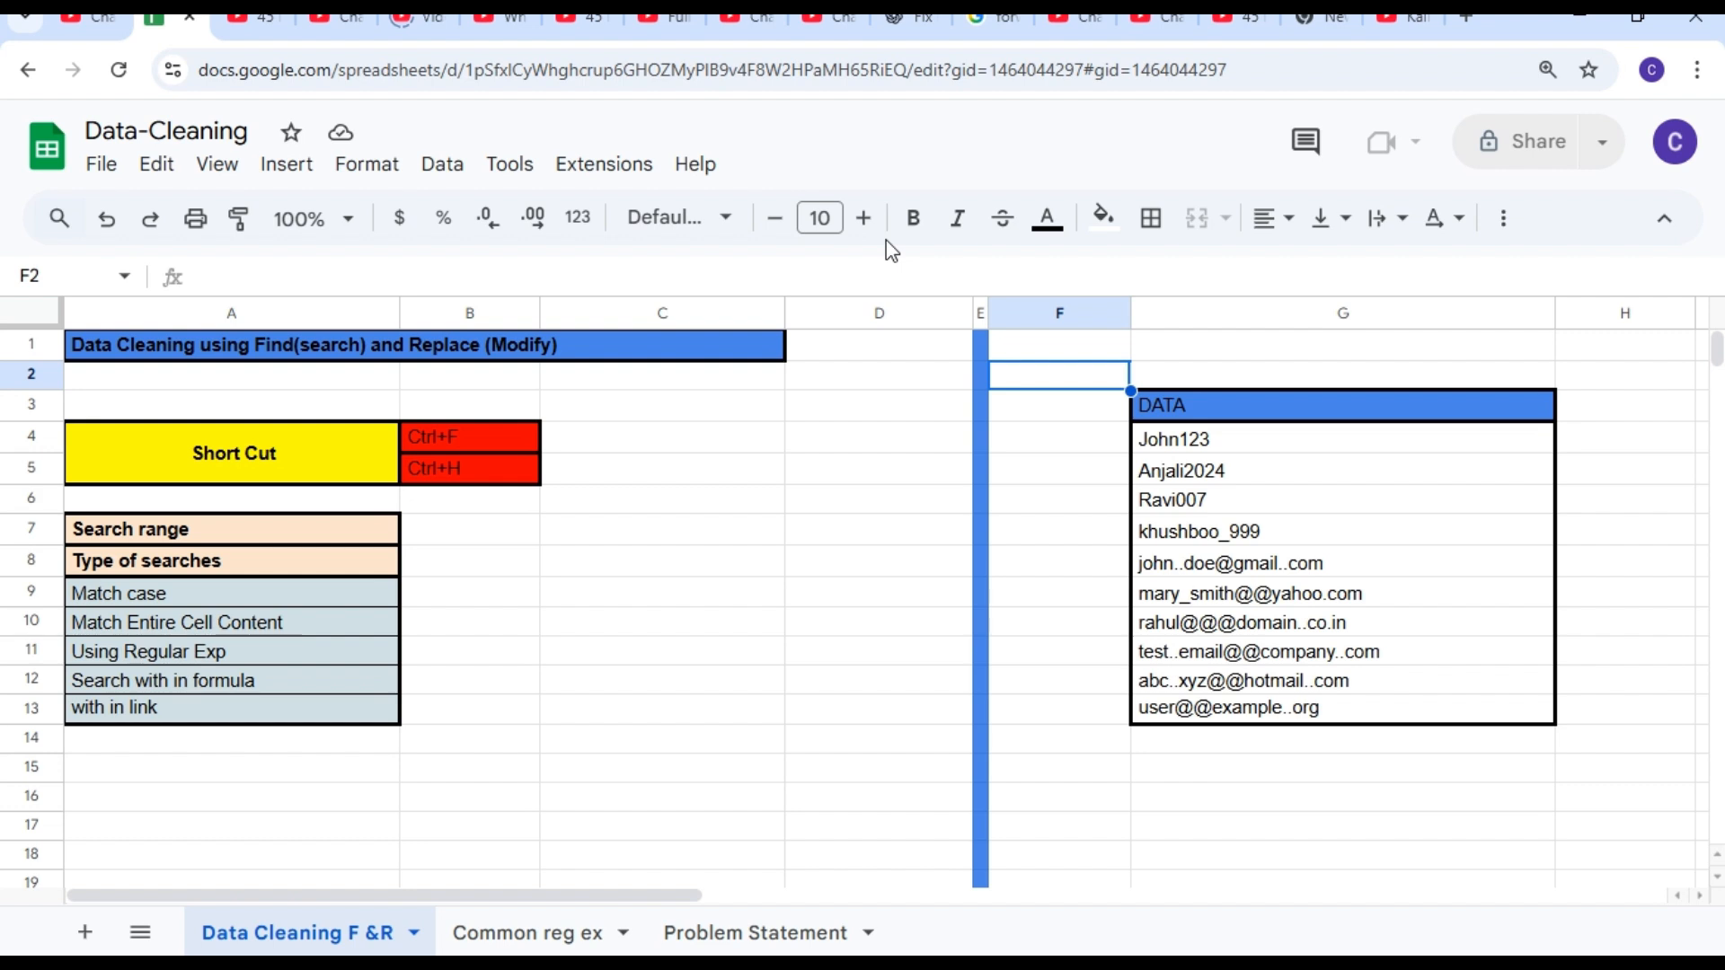
key("ctrl+f")
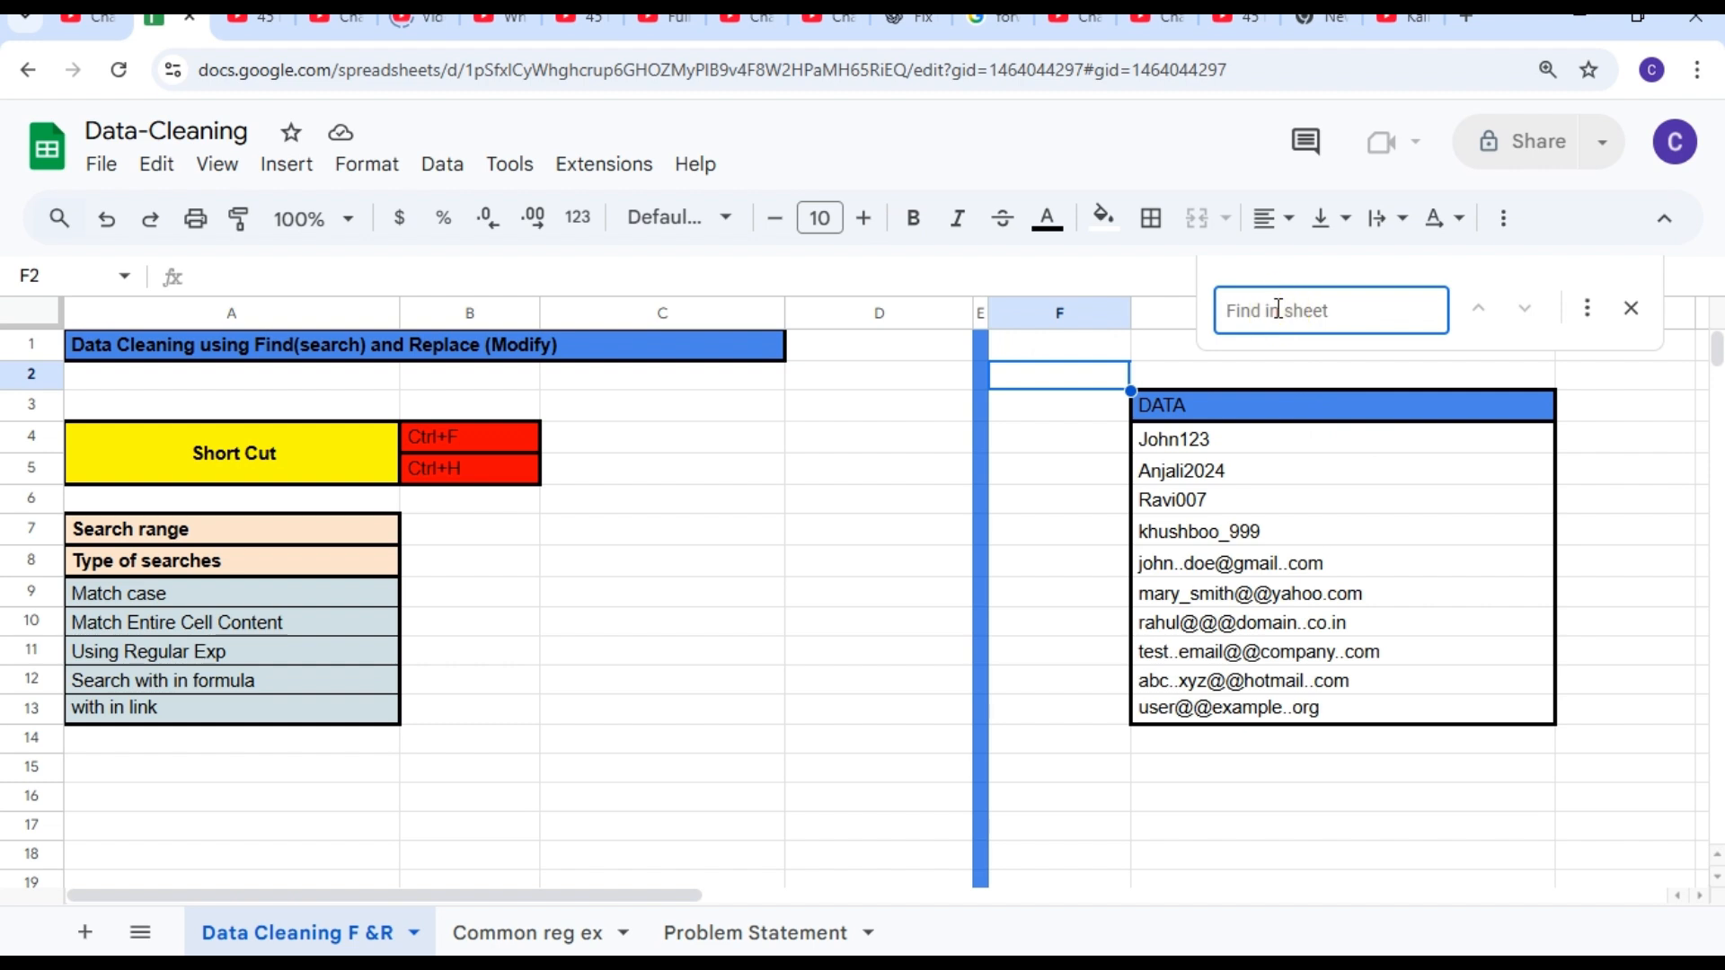
type("John")
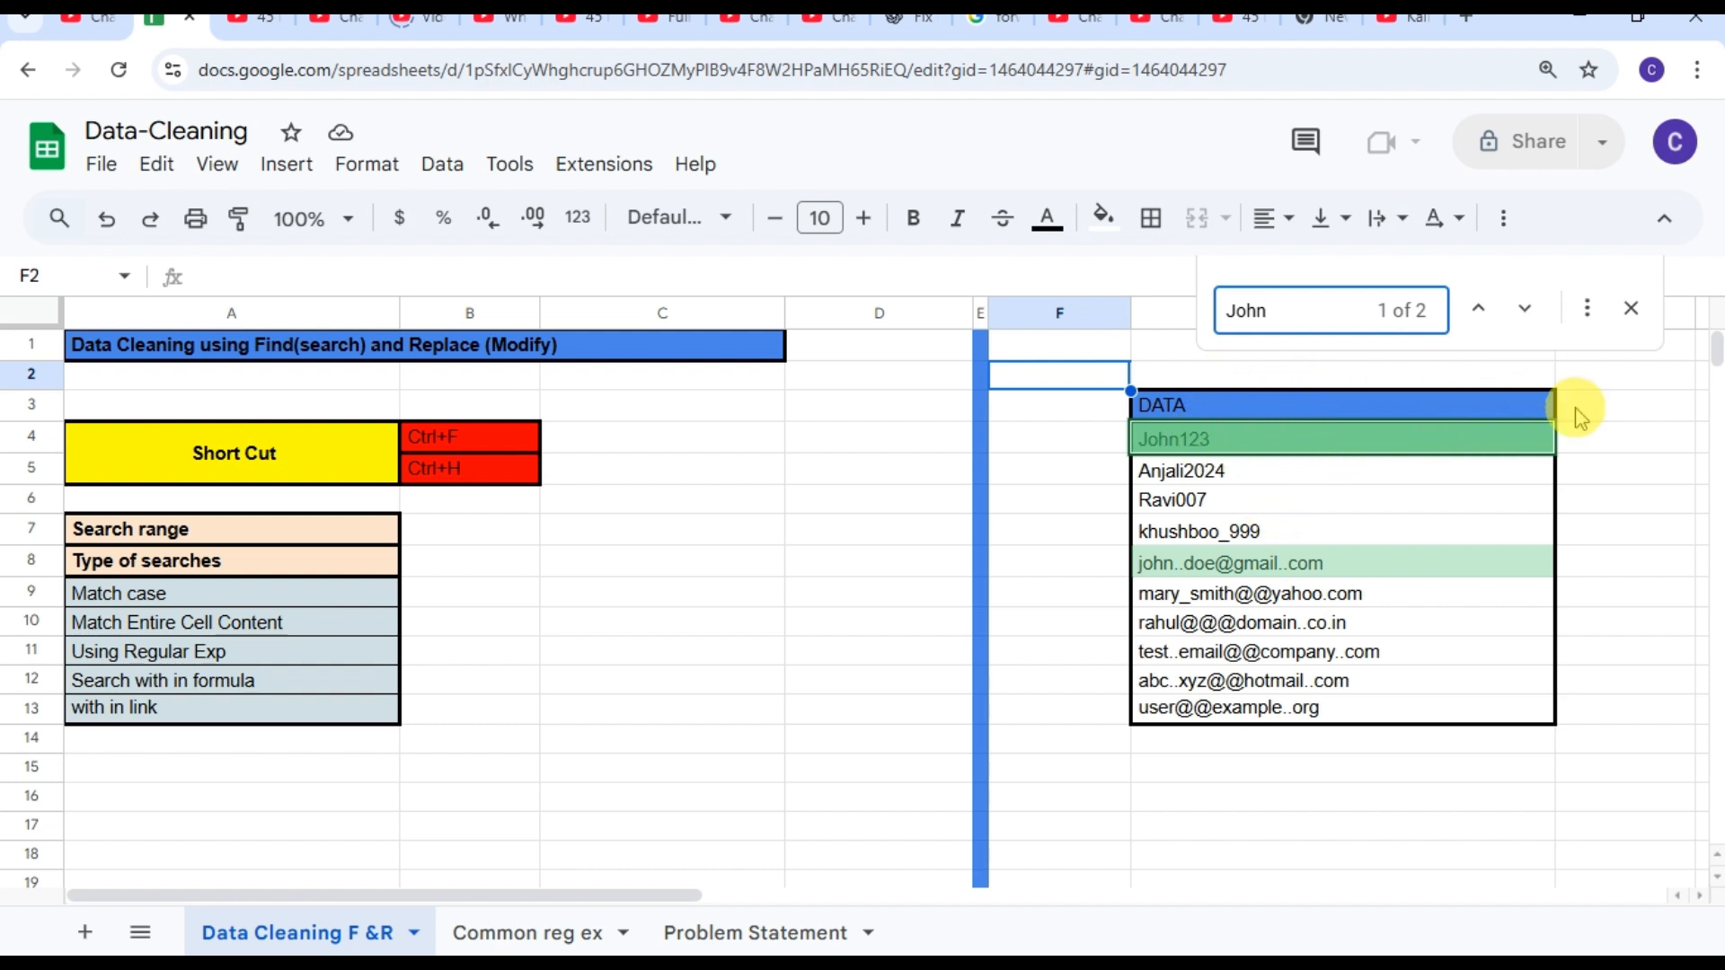
left_click(1588, 314)
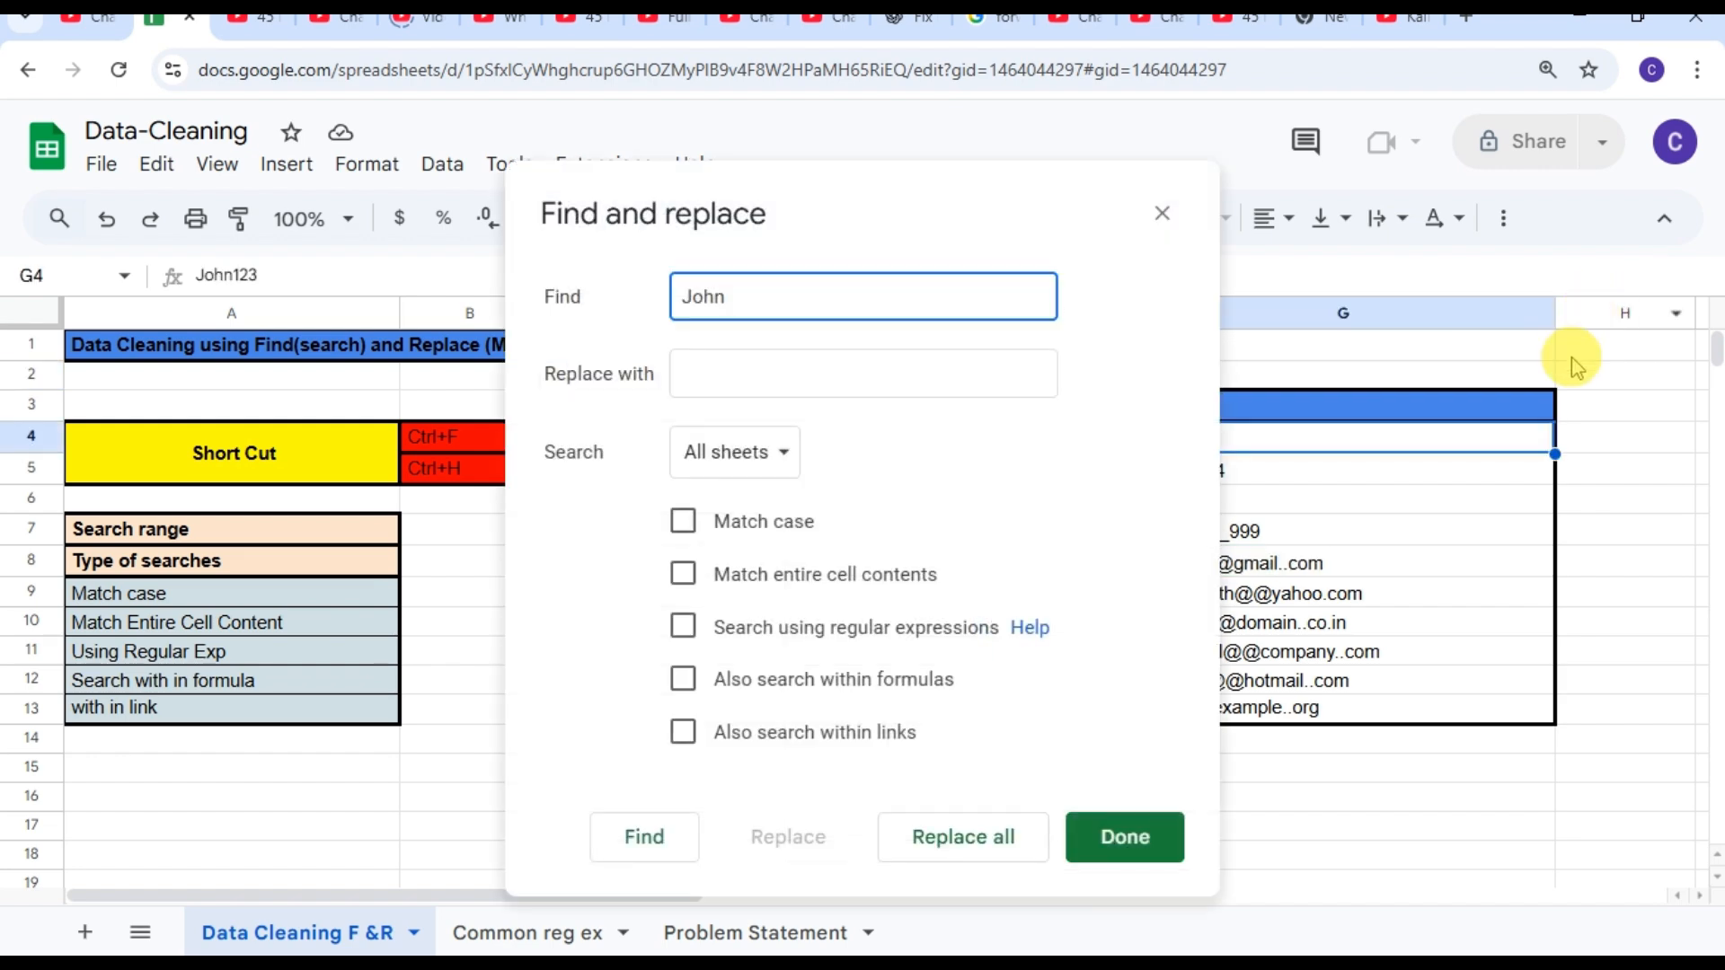
Step: Enable Match case and limit the search to the specific range G4:G13 on the Data Cleaning F &R sheet
left_click(685, 523)
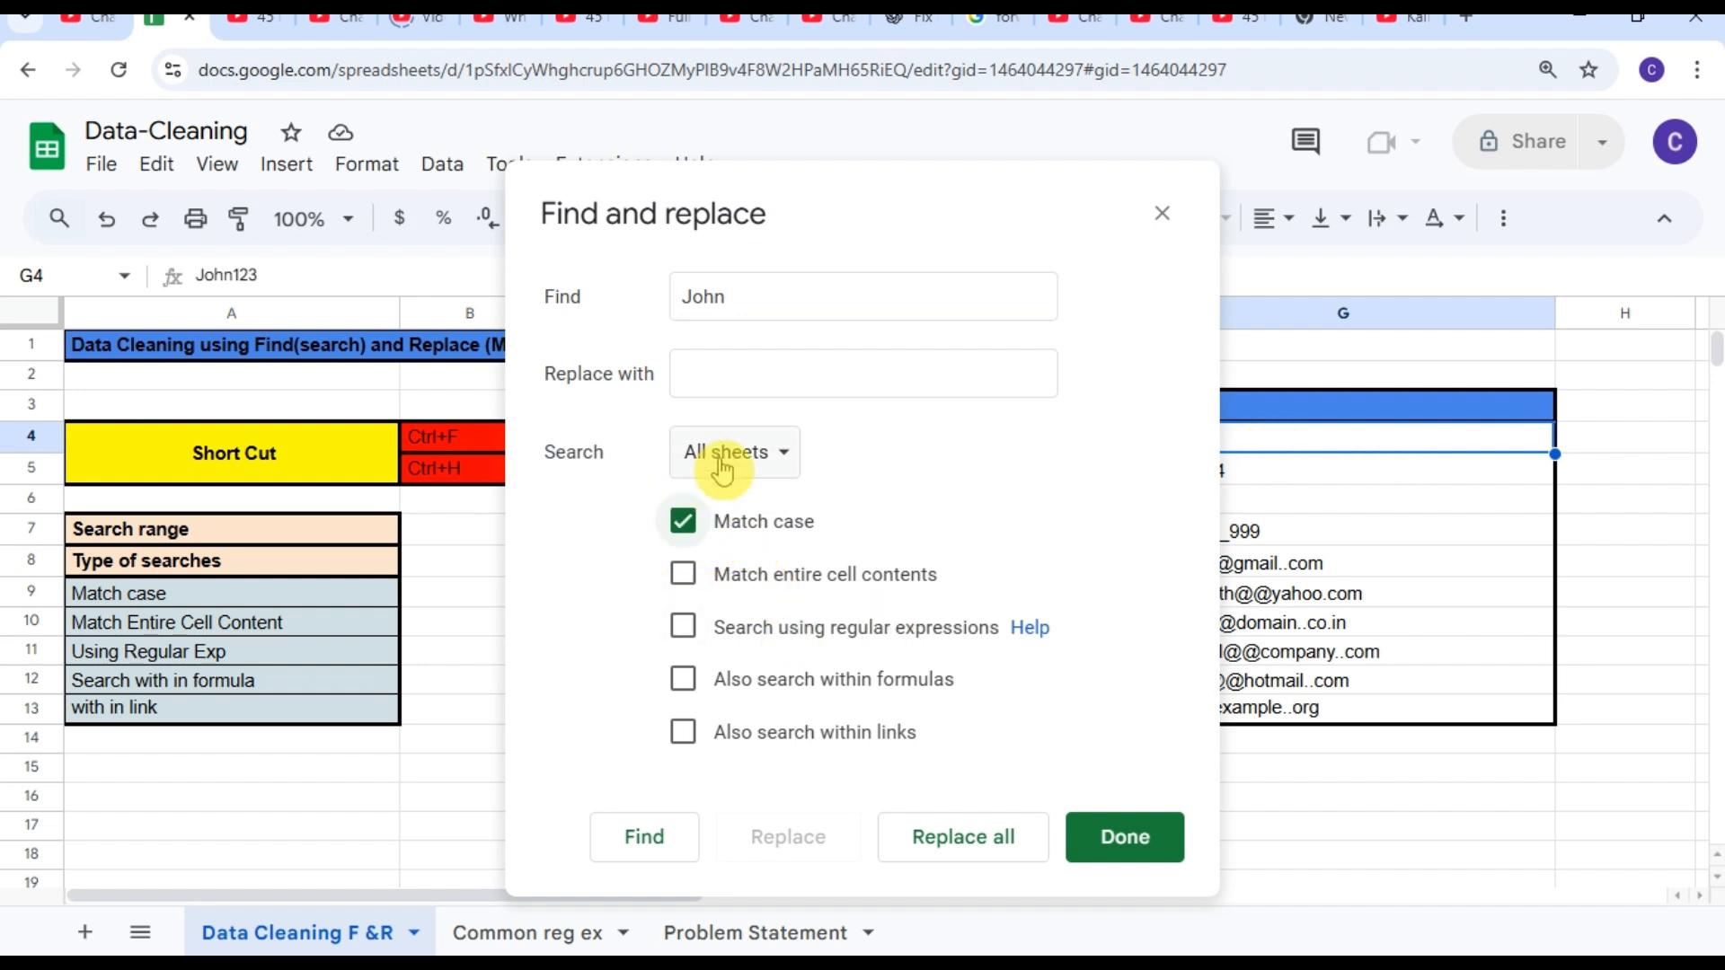
left_click(772, 475)
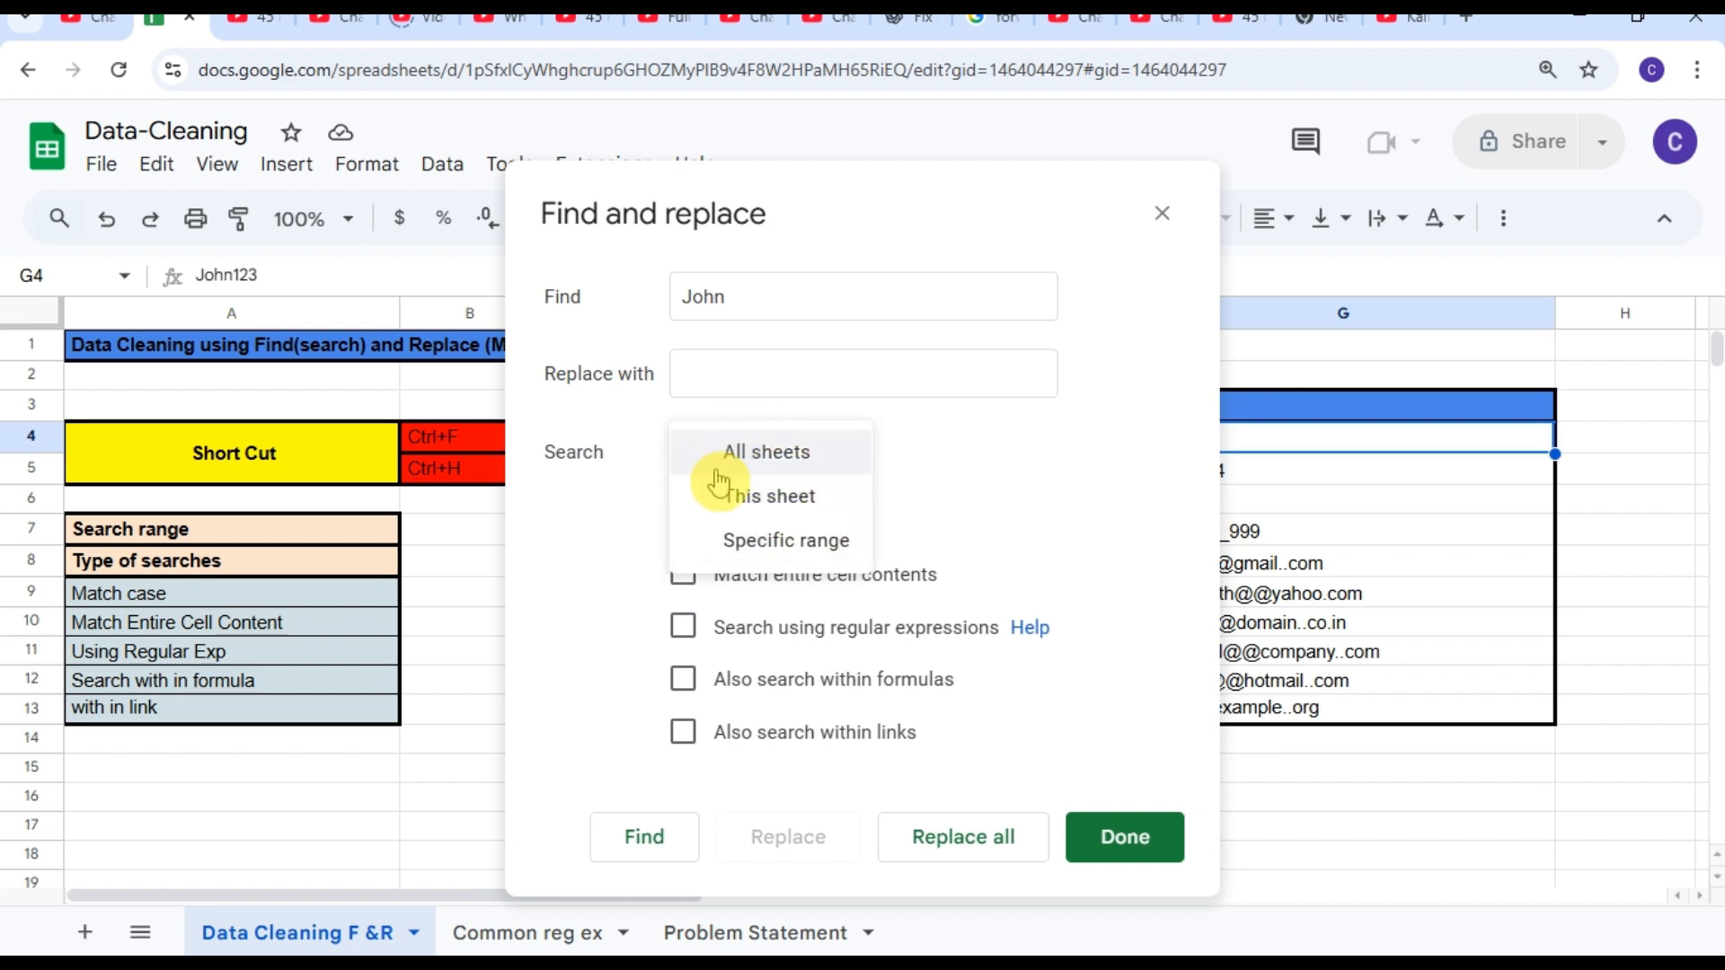
left_click(796, 540)
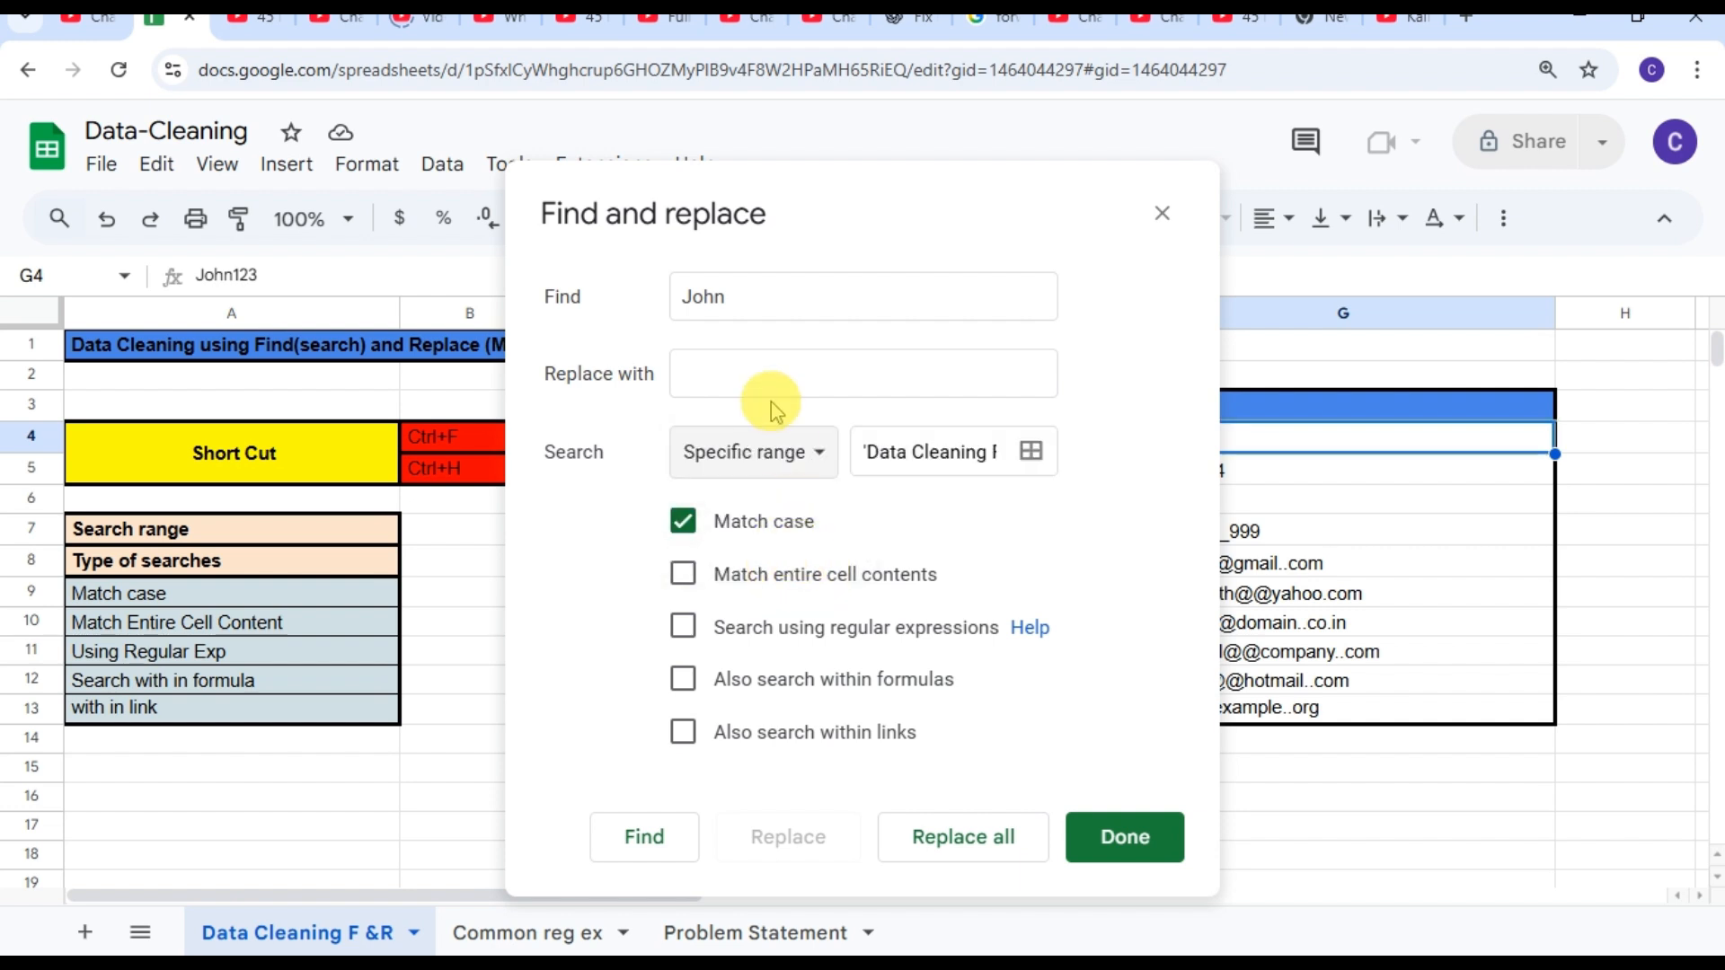
left_click(1030, 454)
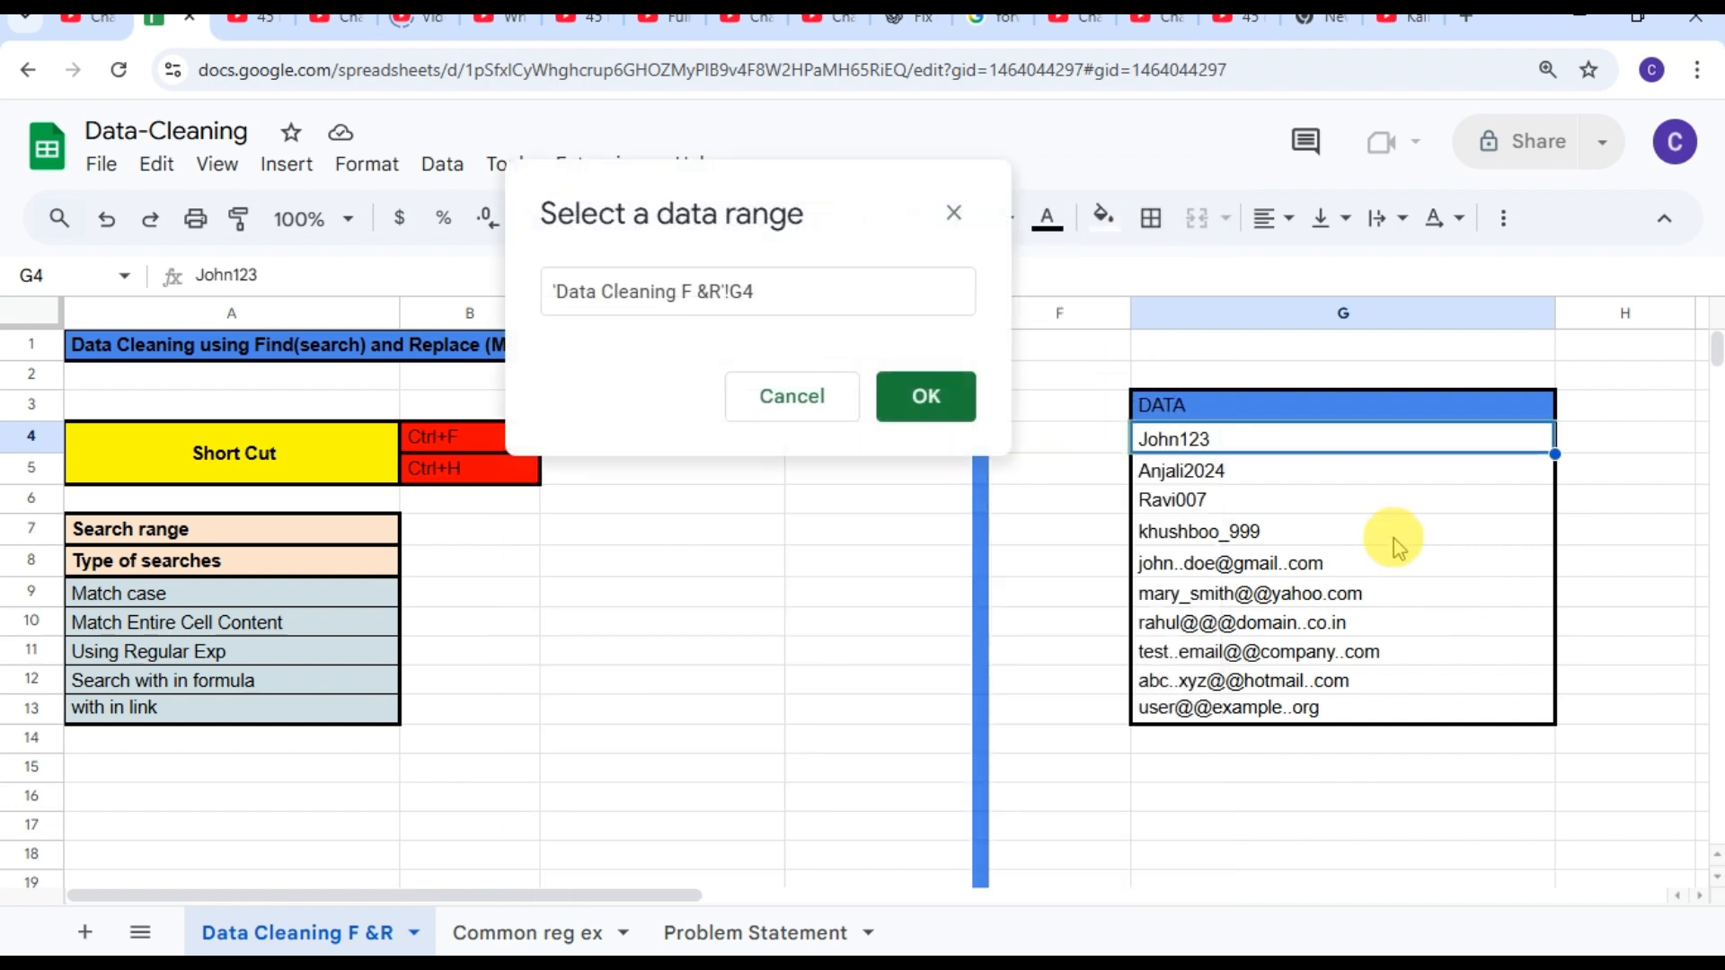
left_click_drag(1399, 465, 1461, 723)
left_click(925, 396)
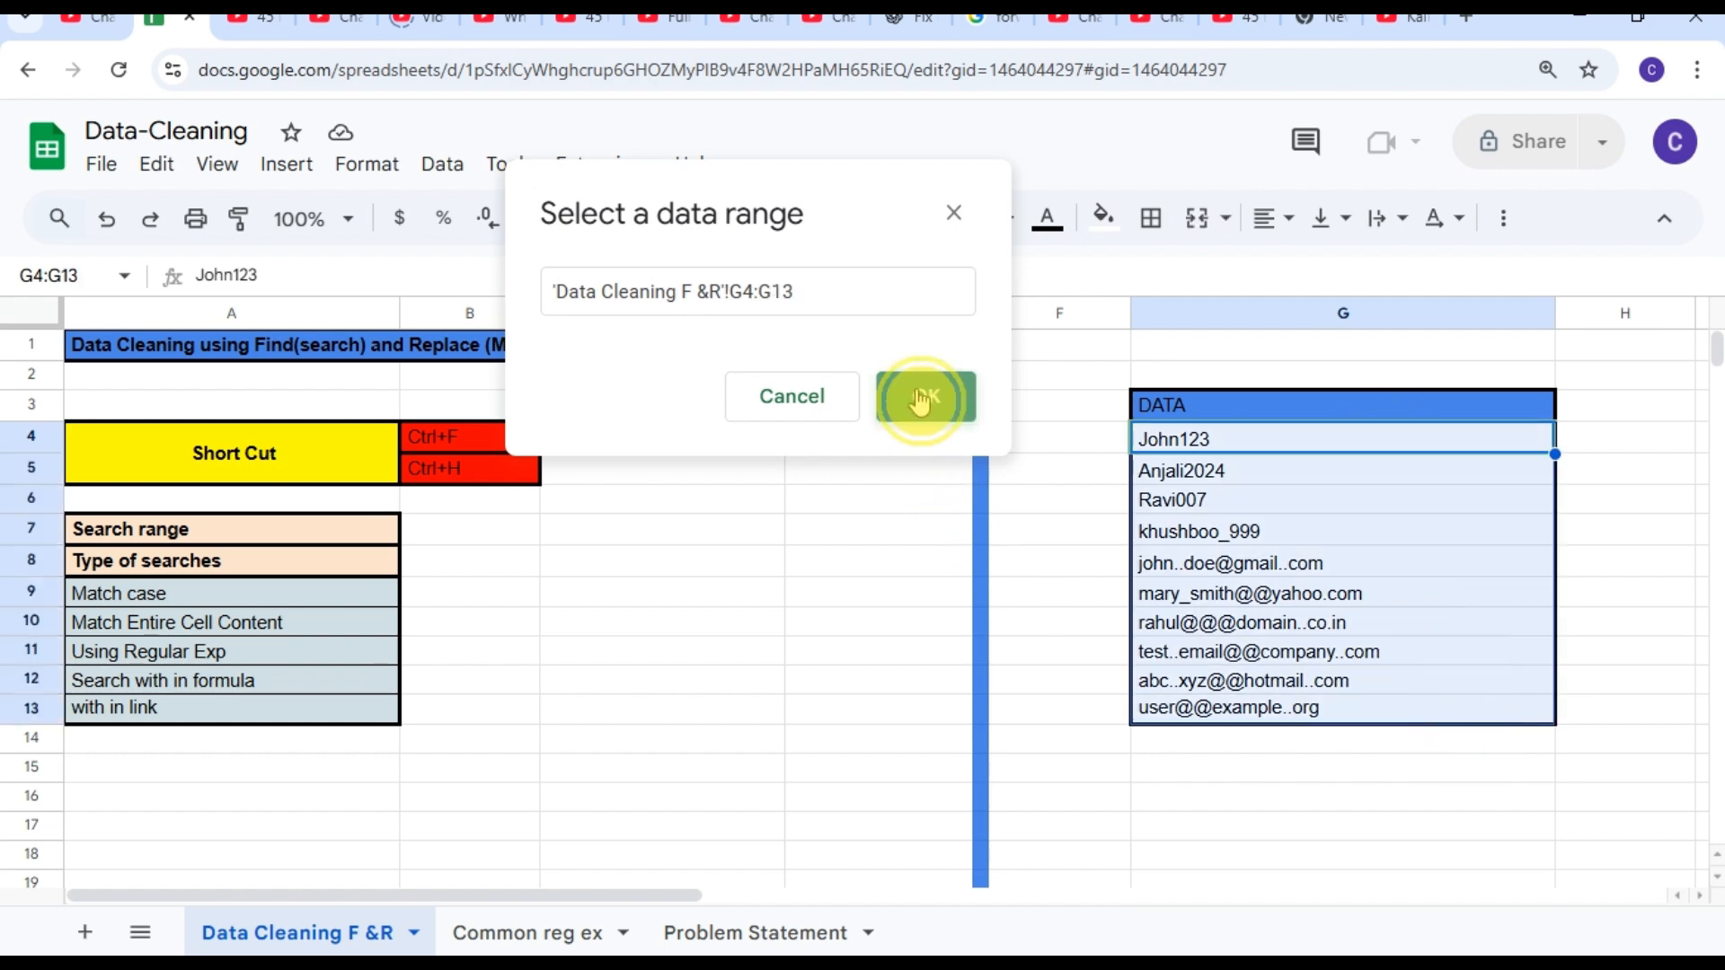
Step: Run the case-sensitive search for the name within G4:G13 and move the dialog clear of the data
left_click(763, 281)
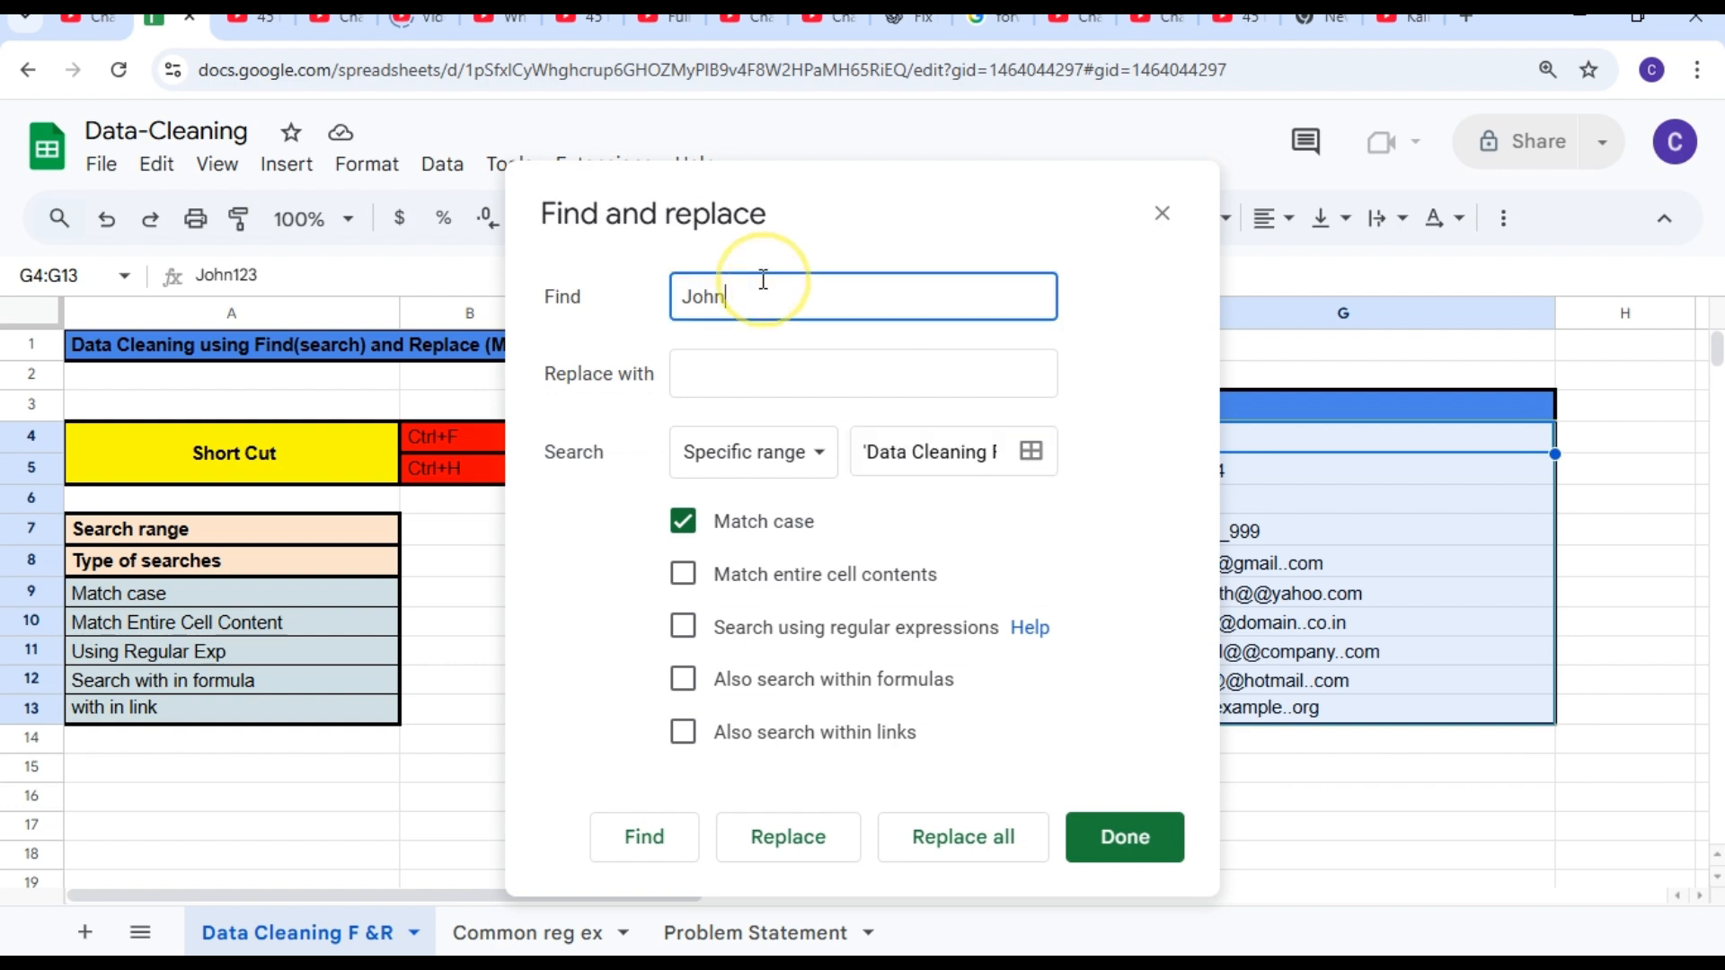
key("Return")
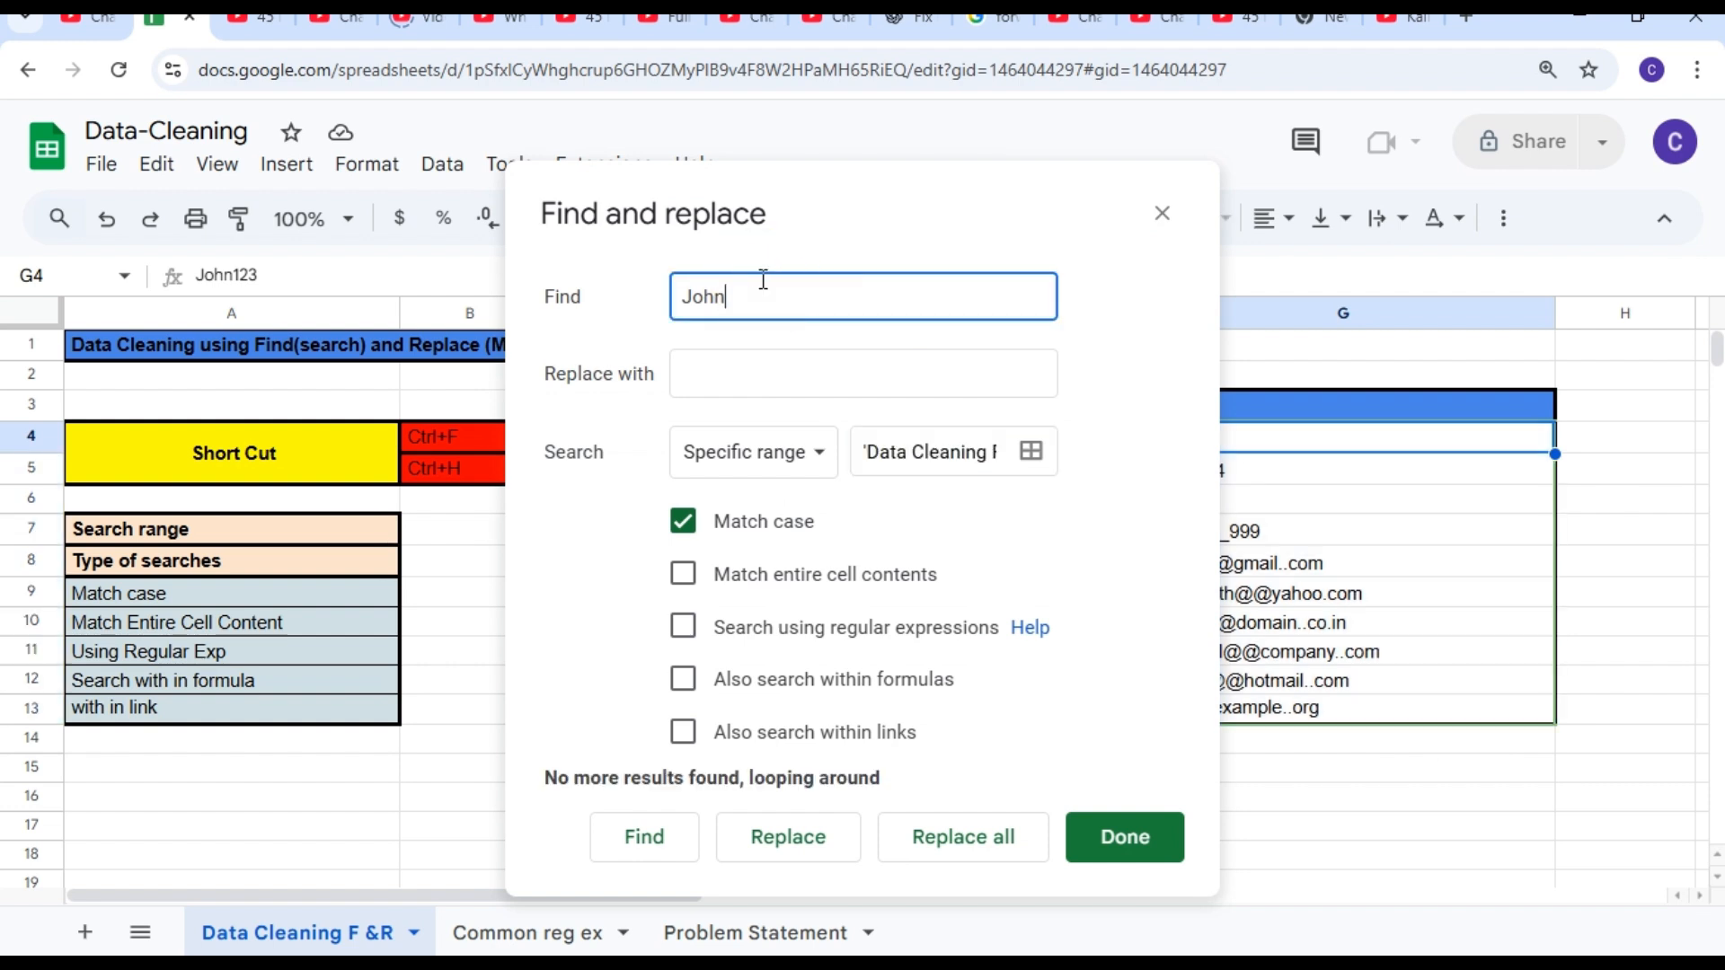
left_click_drag(759, 222, 512, 148)
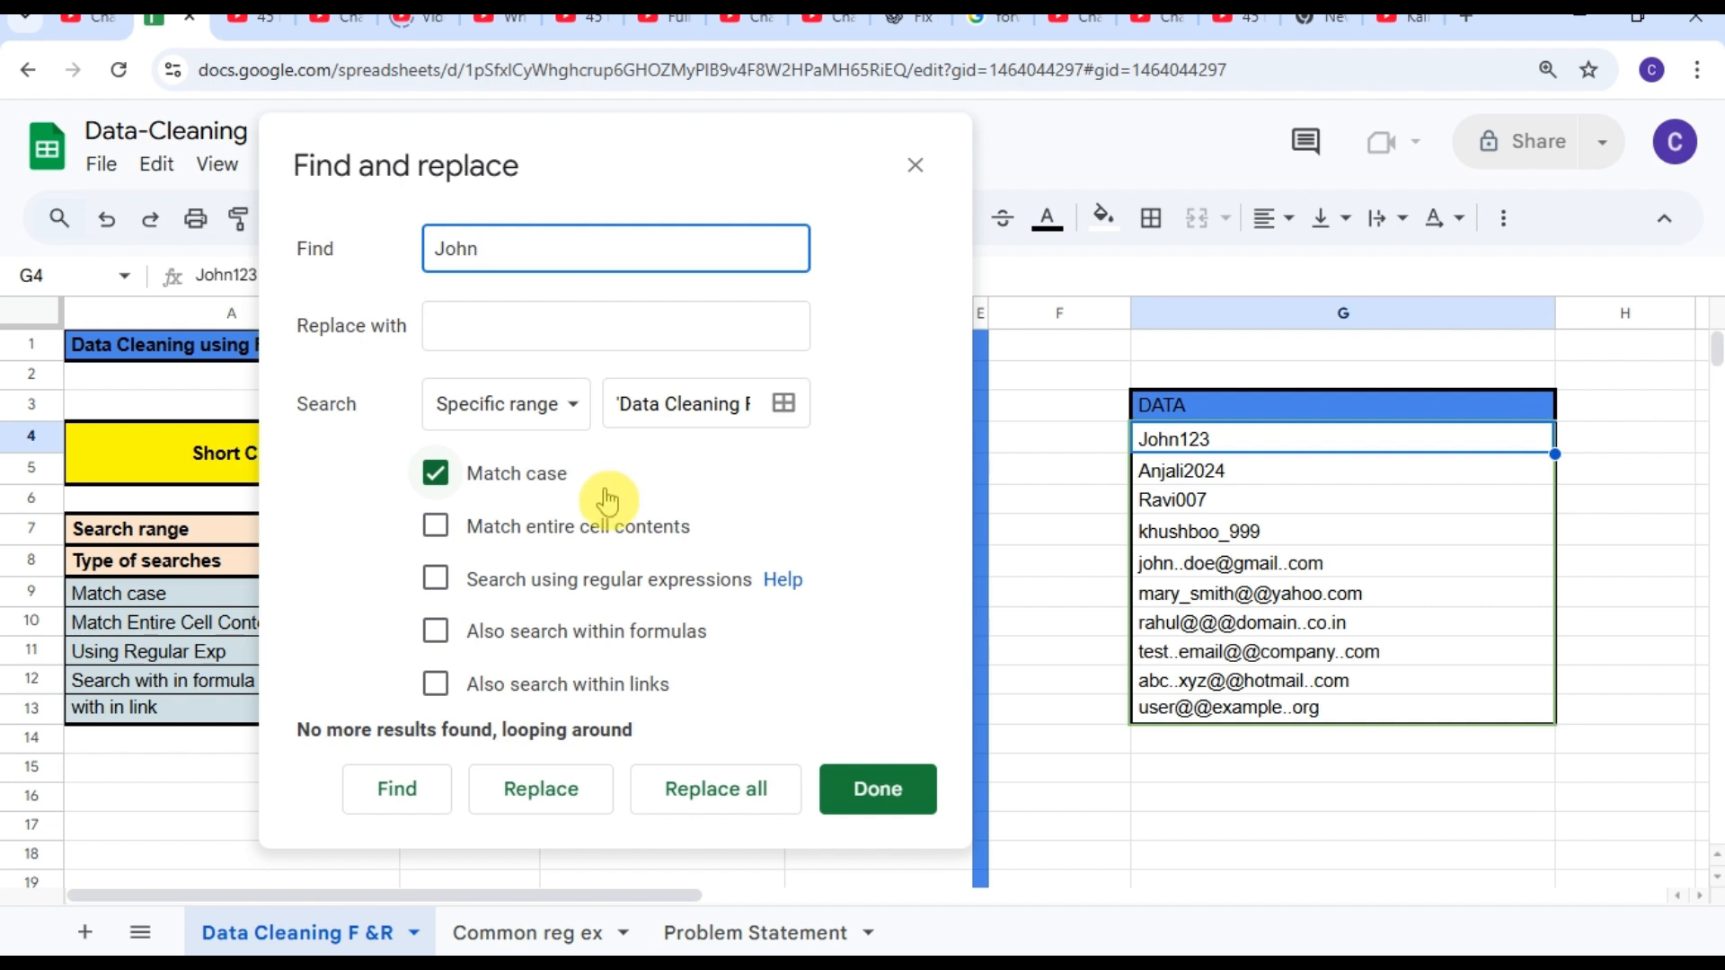
Step: Search for the name again with Match entire cell contents enabled, and clear both that option and Match case
left_click(436, 528)
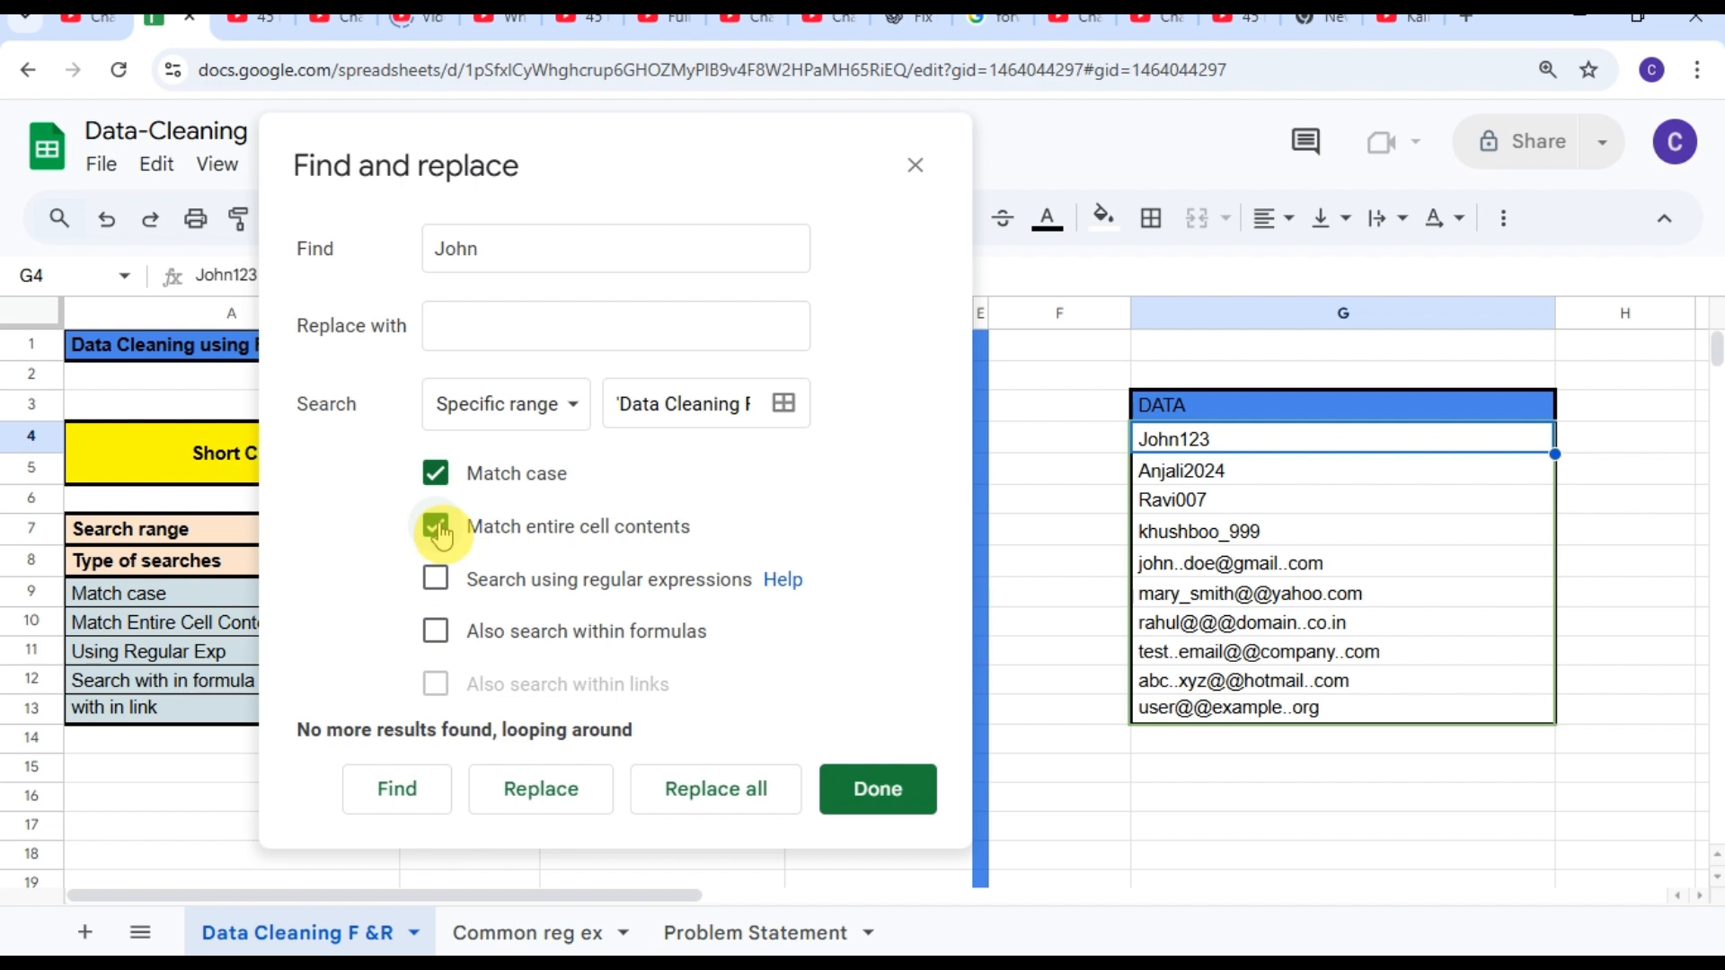
left_click(403, 793)
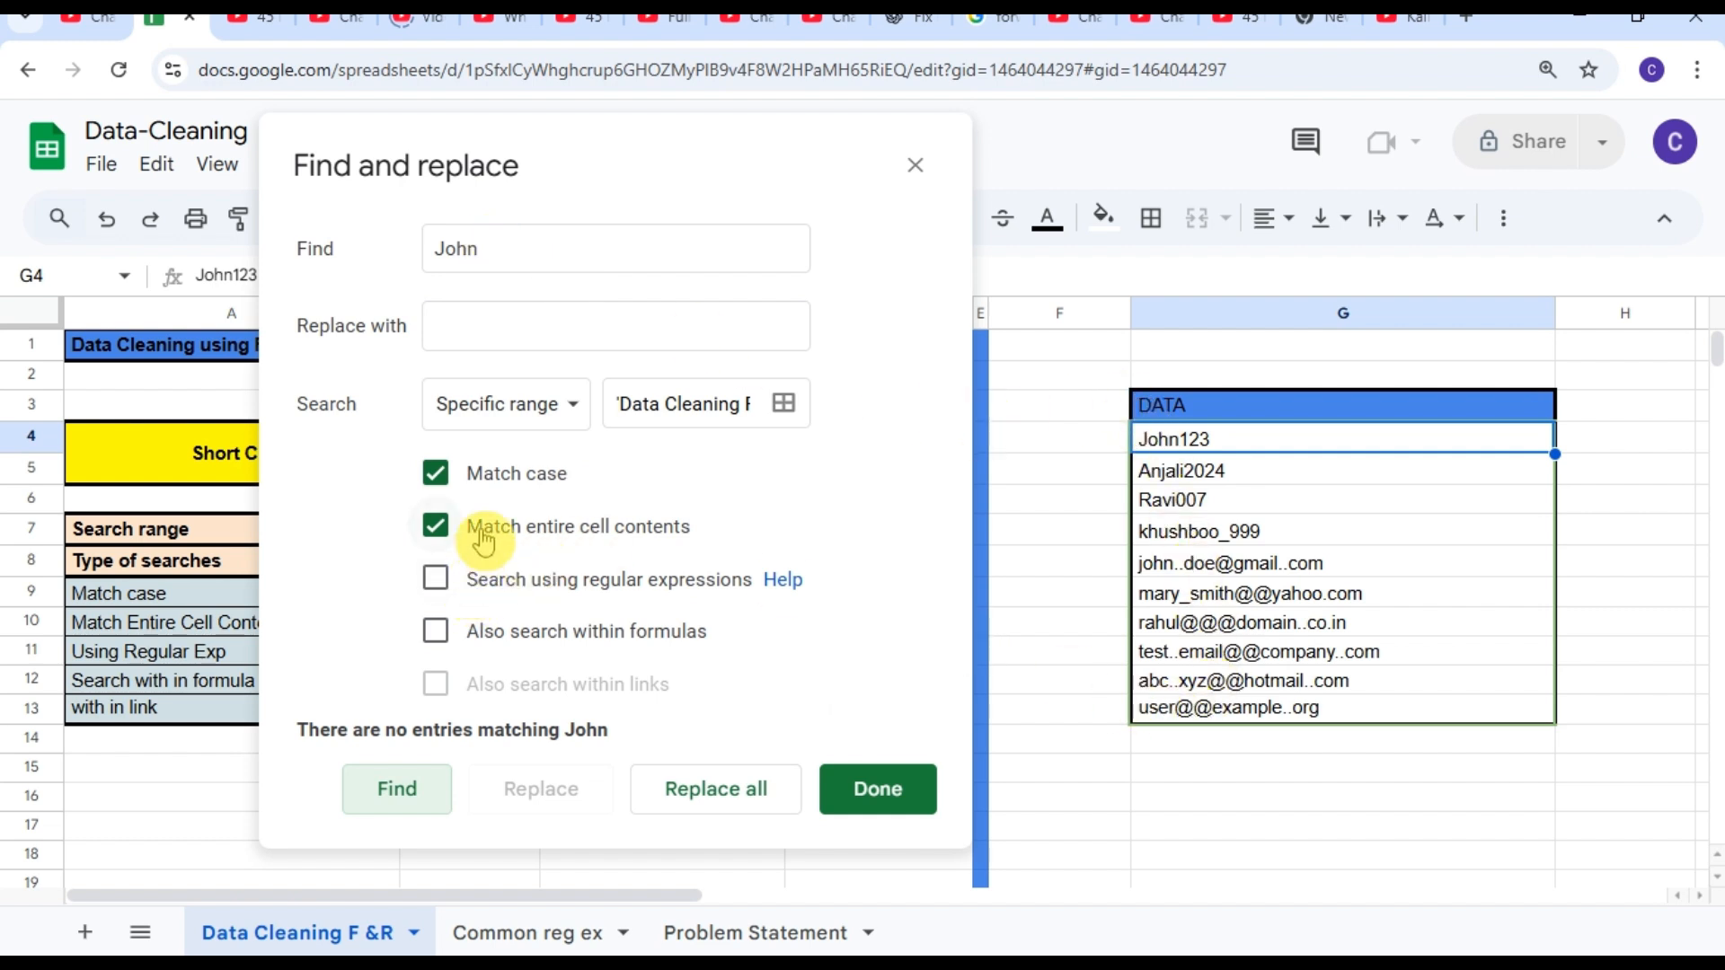
left_click(450, 483)
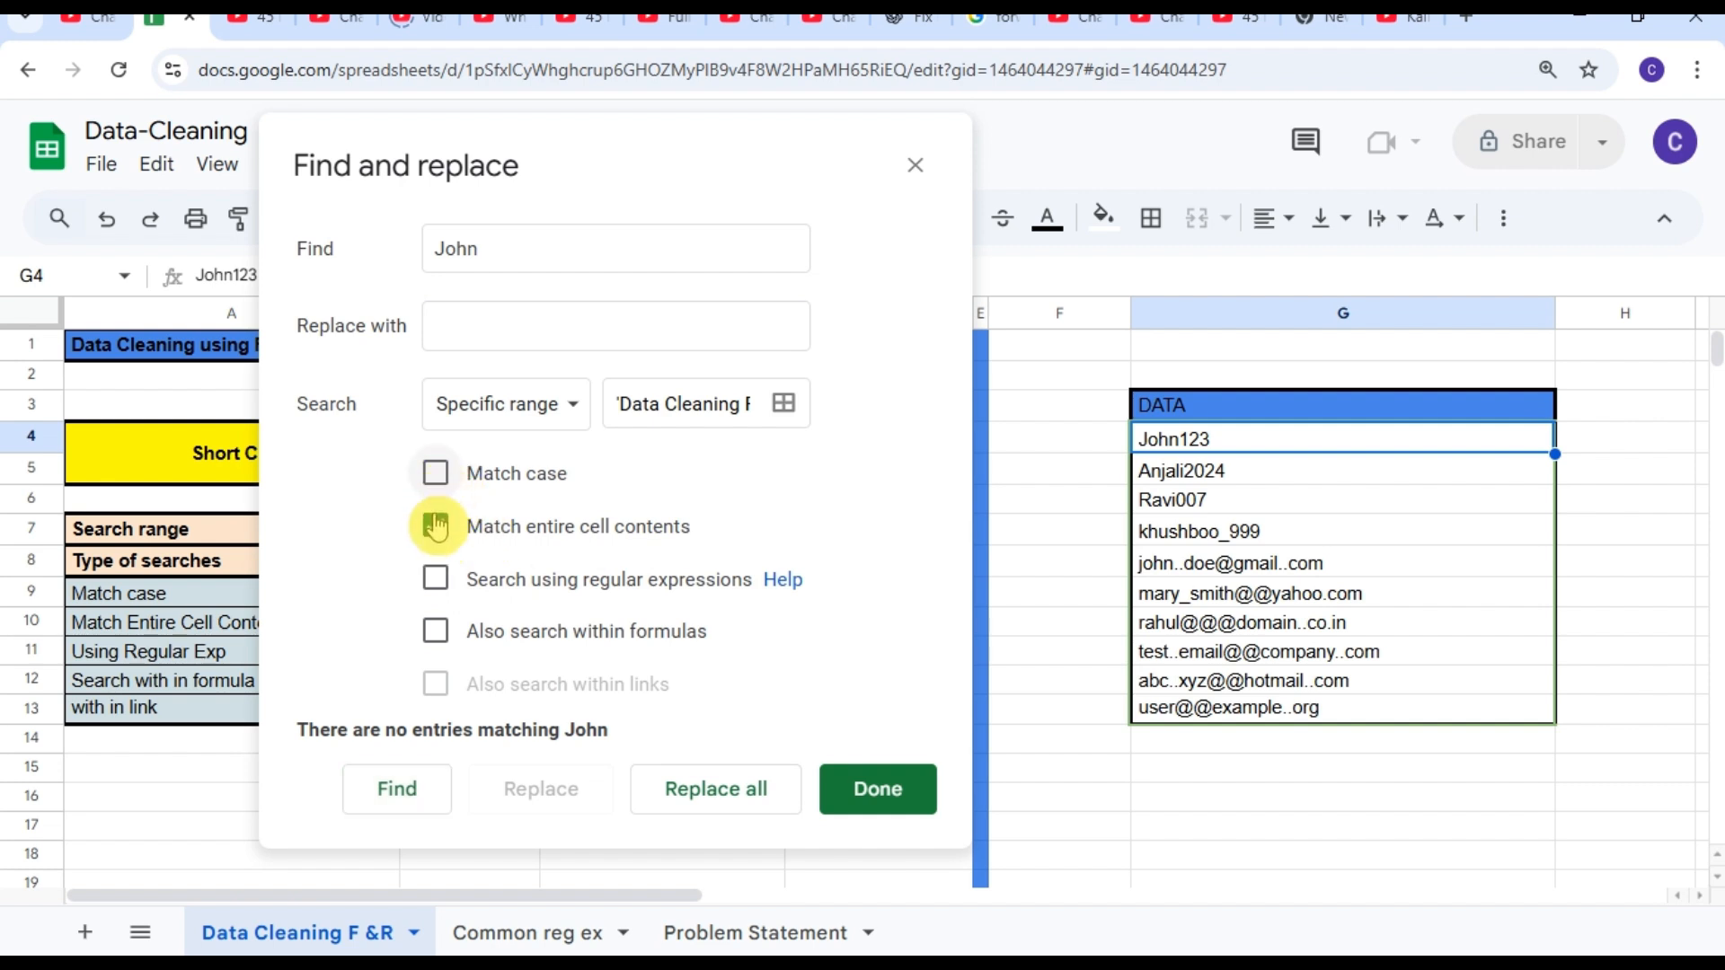
left_click(436, 528)
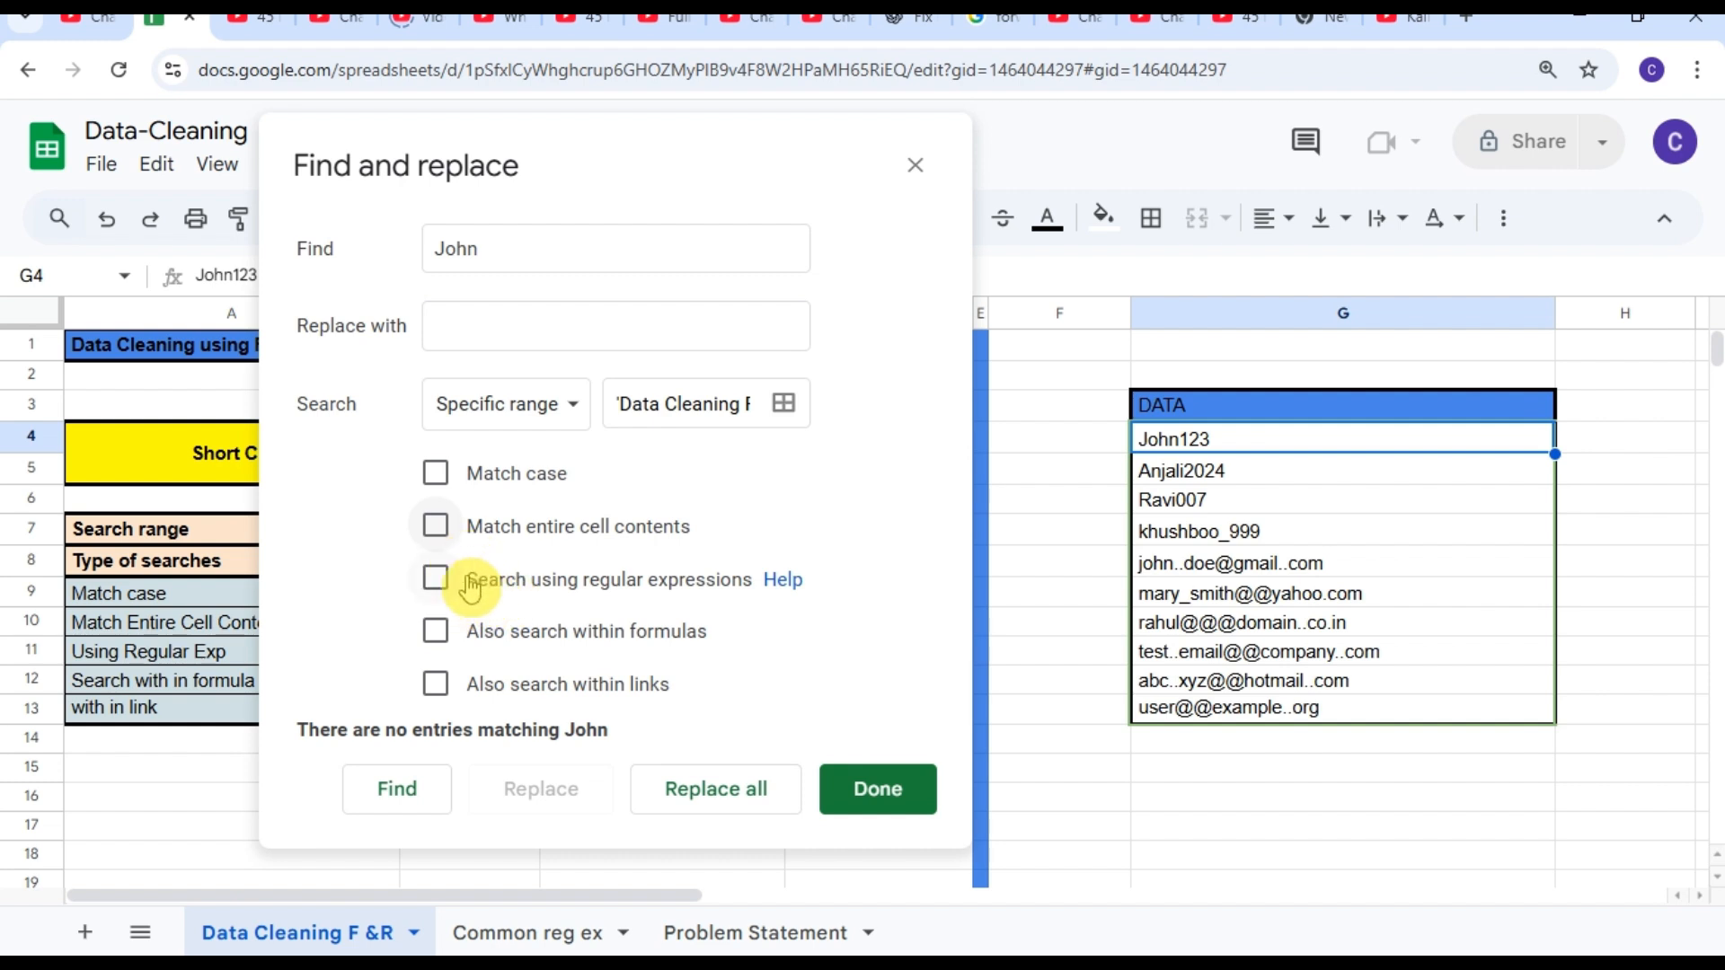
Step: On the Common reg ex sheet, replace the search term with the pattern .+ .+ .+ and enable searching using regular expressions
left_click_drag(763, 162, 1263, 164)
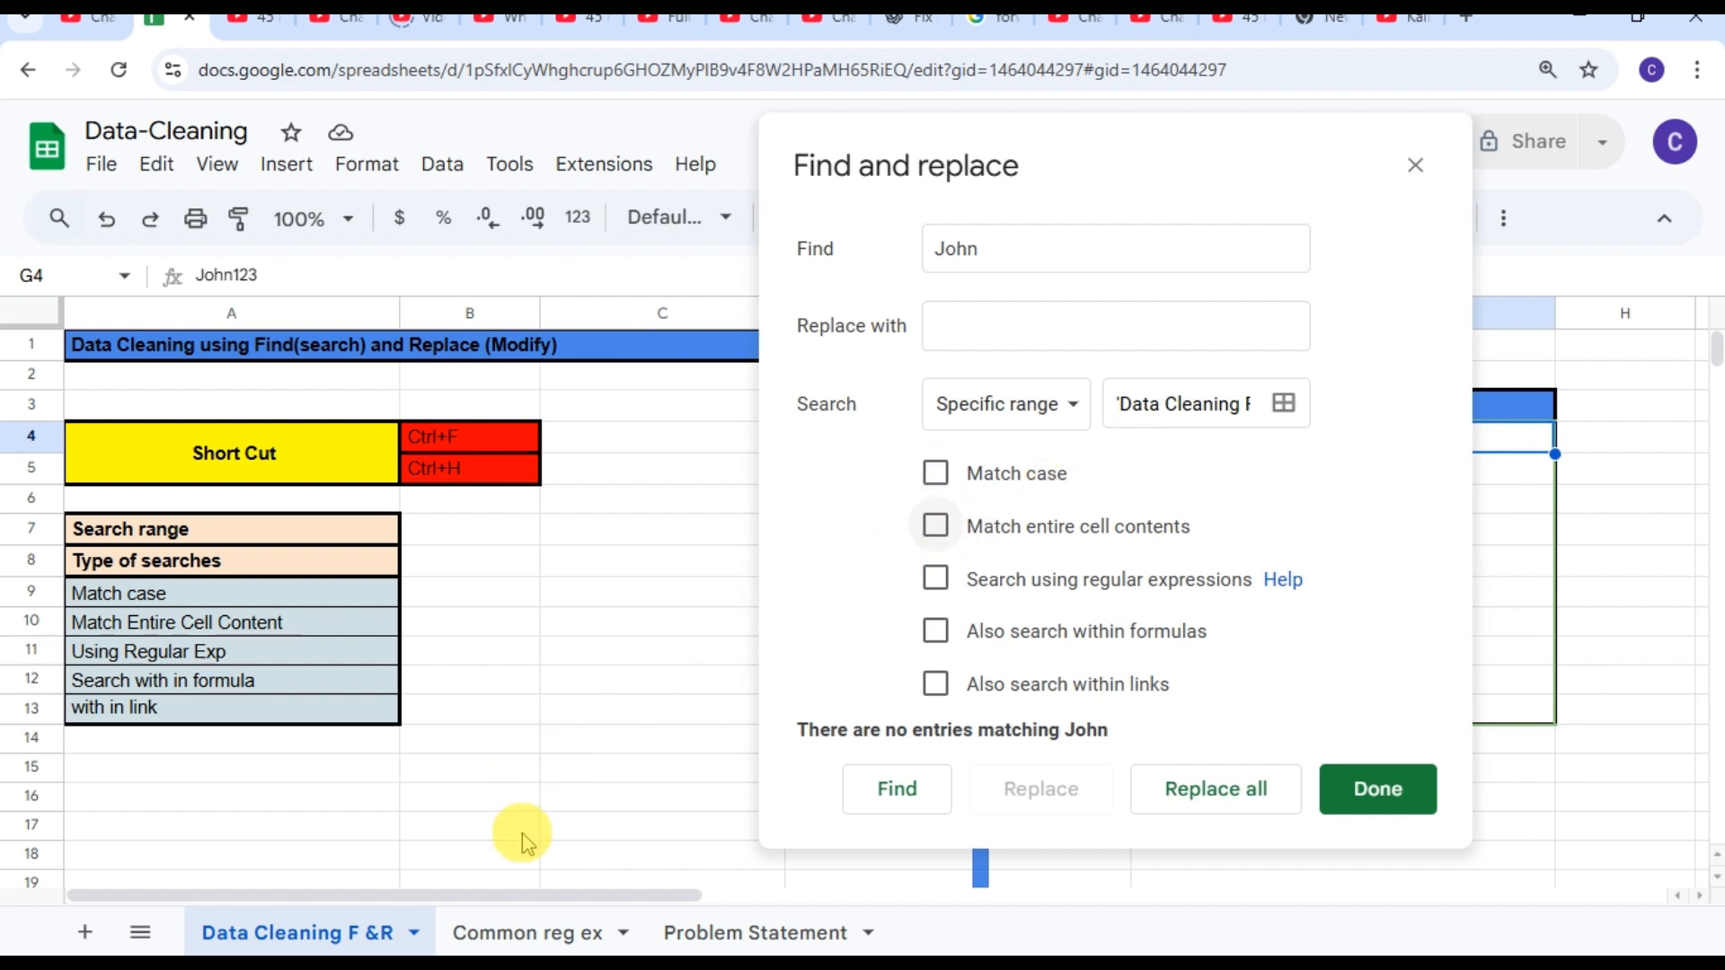
left_click(526, 931)
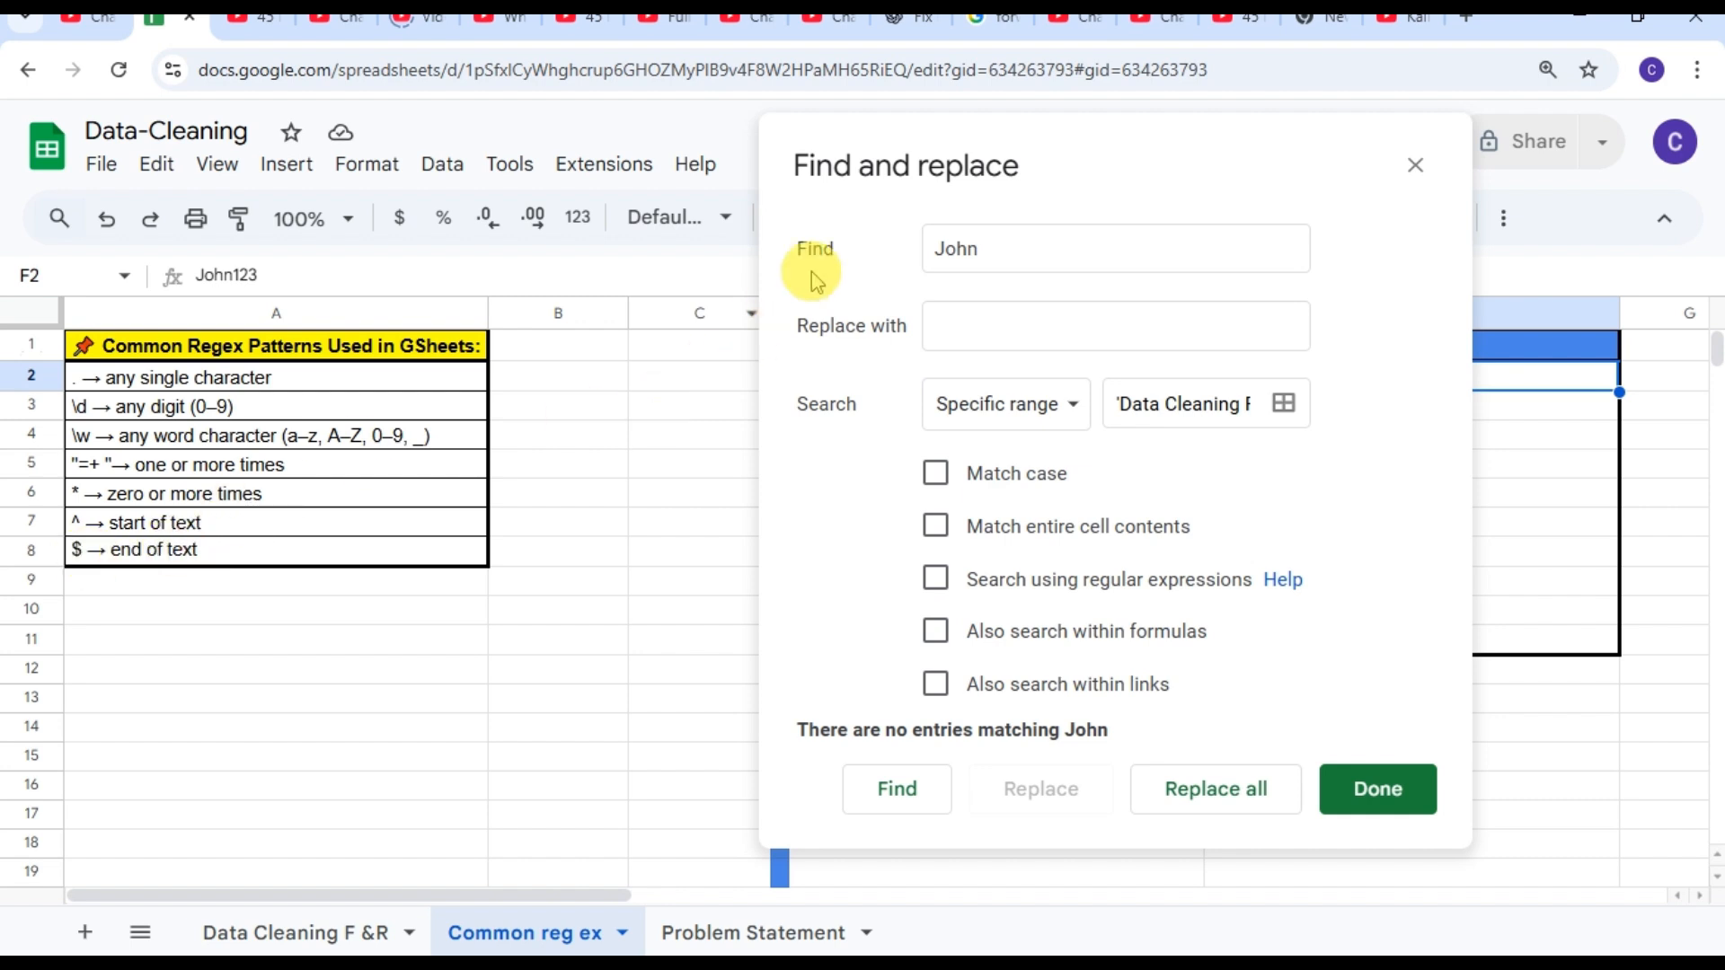
left_click_drag(1168, 170, 662, 185)
left_click(488, 269)
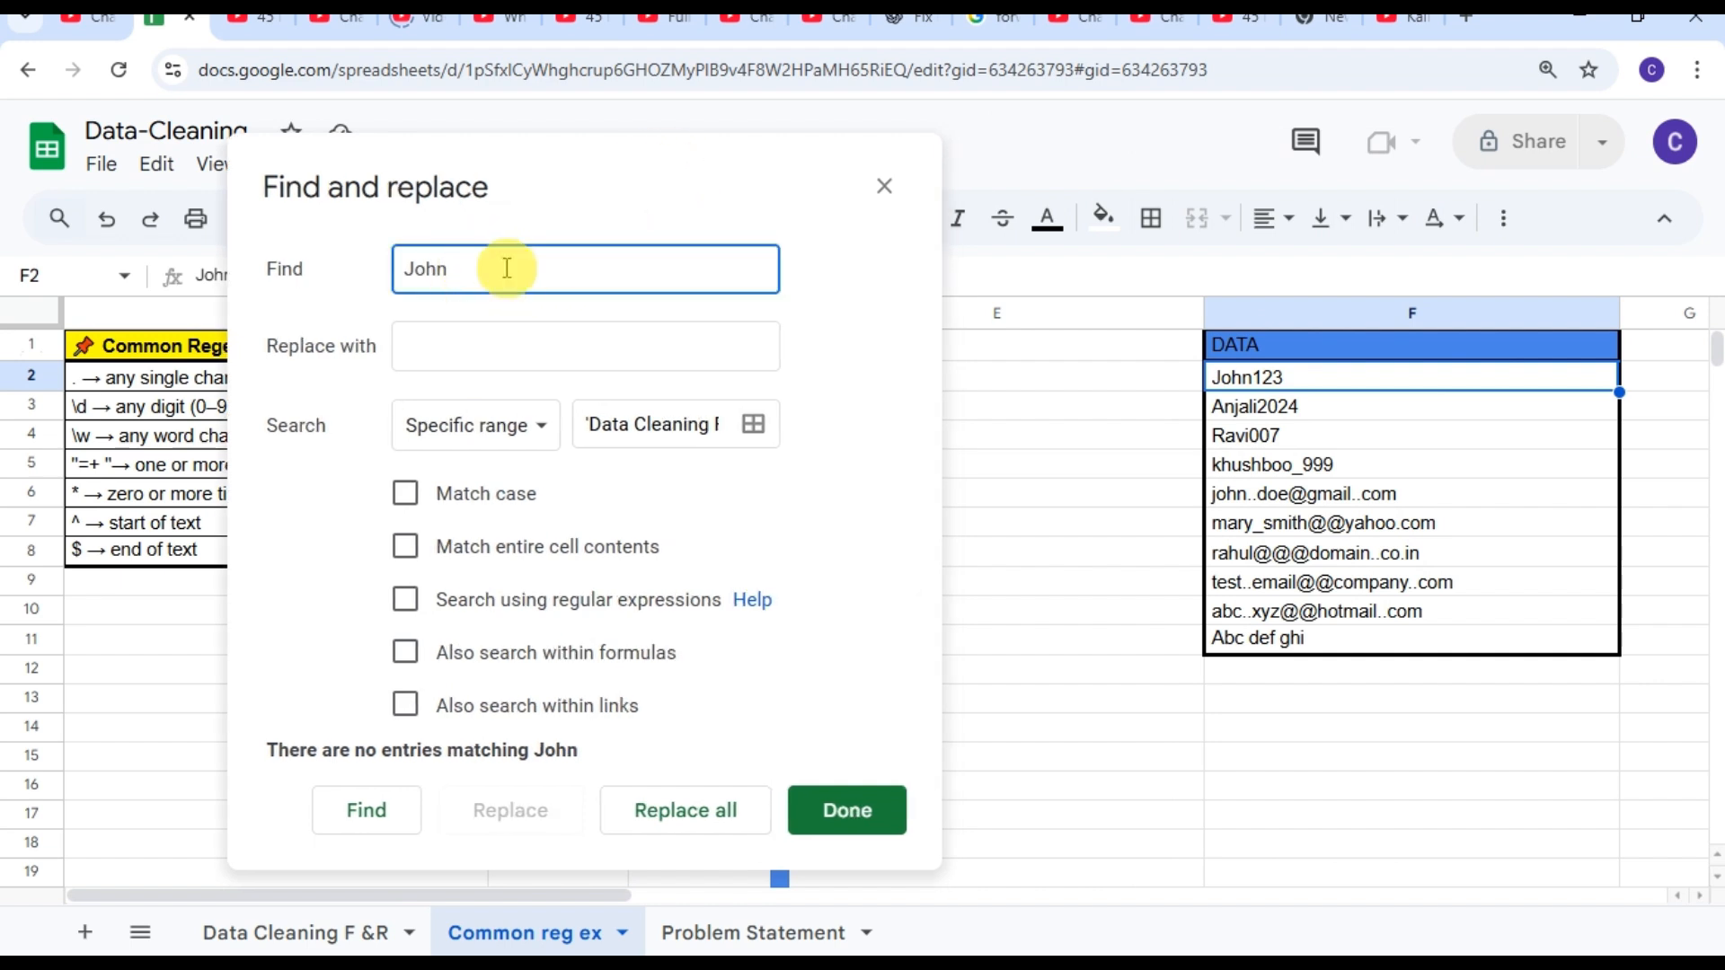
key("BackSpace")
key("BackSpace")
key("BackSpace")
key("BackSpace")
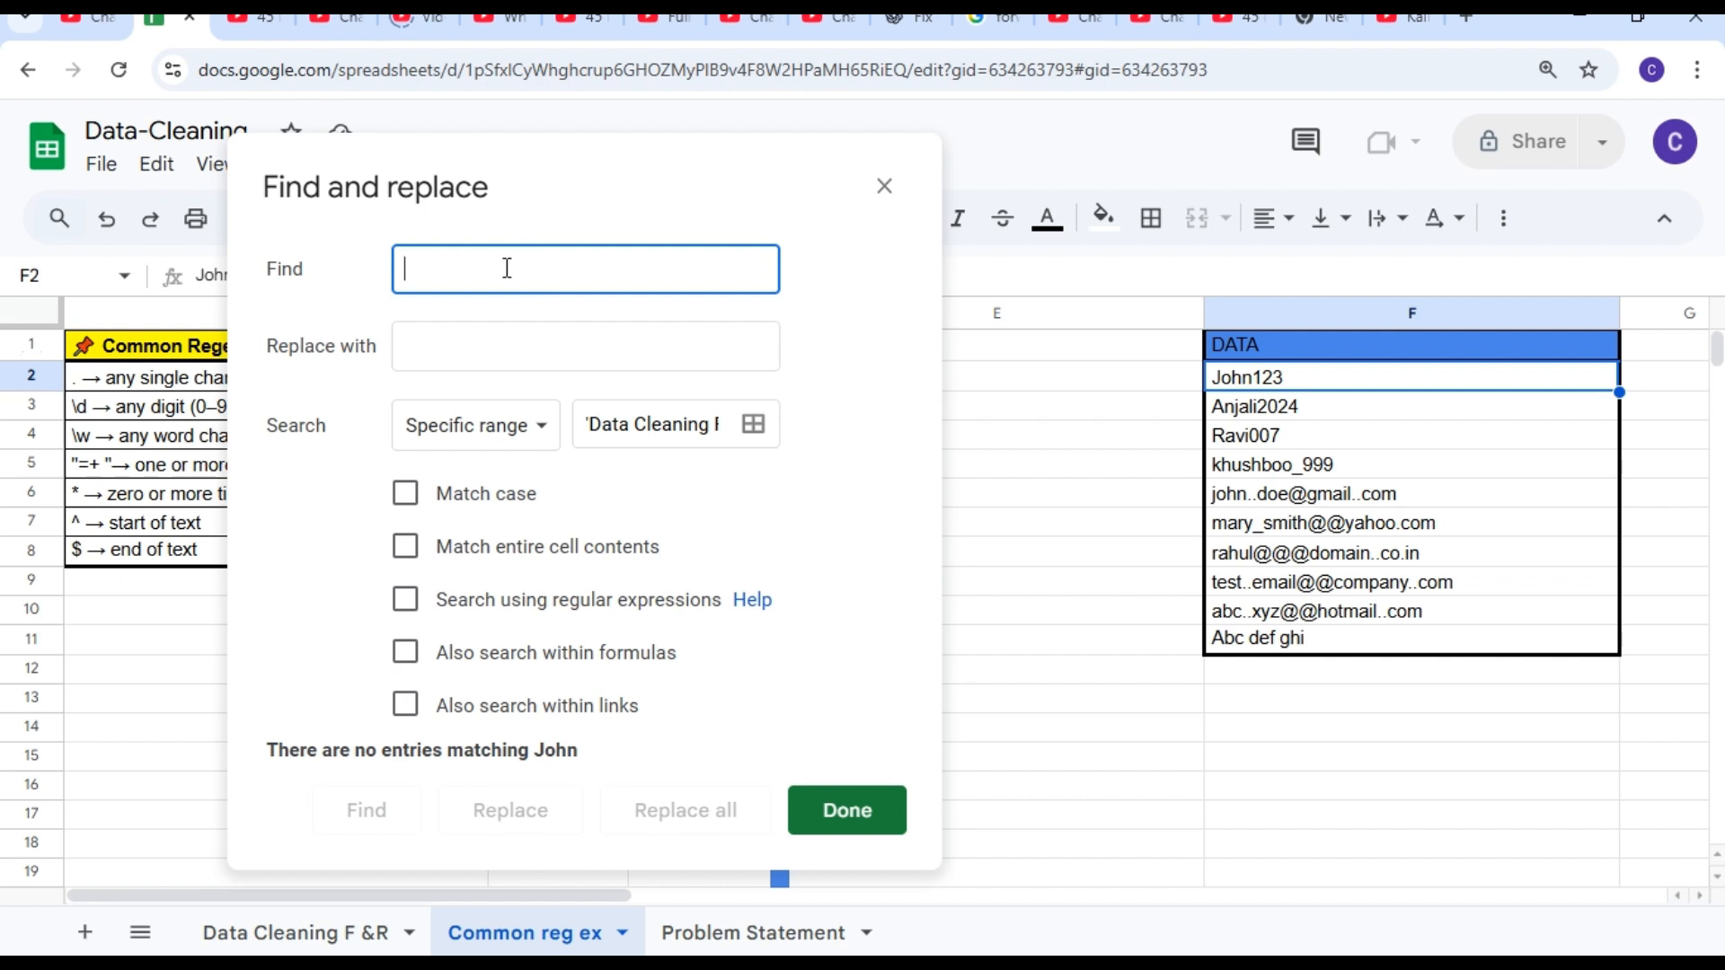
type(".+ .+ .+")
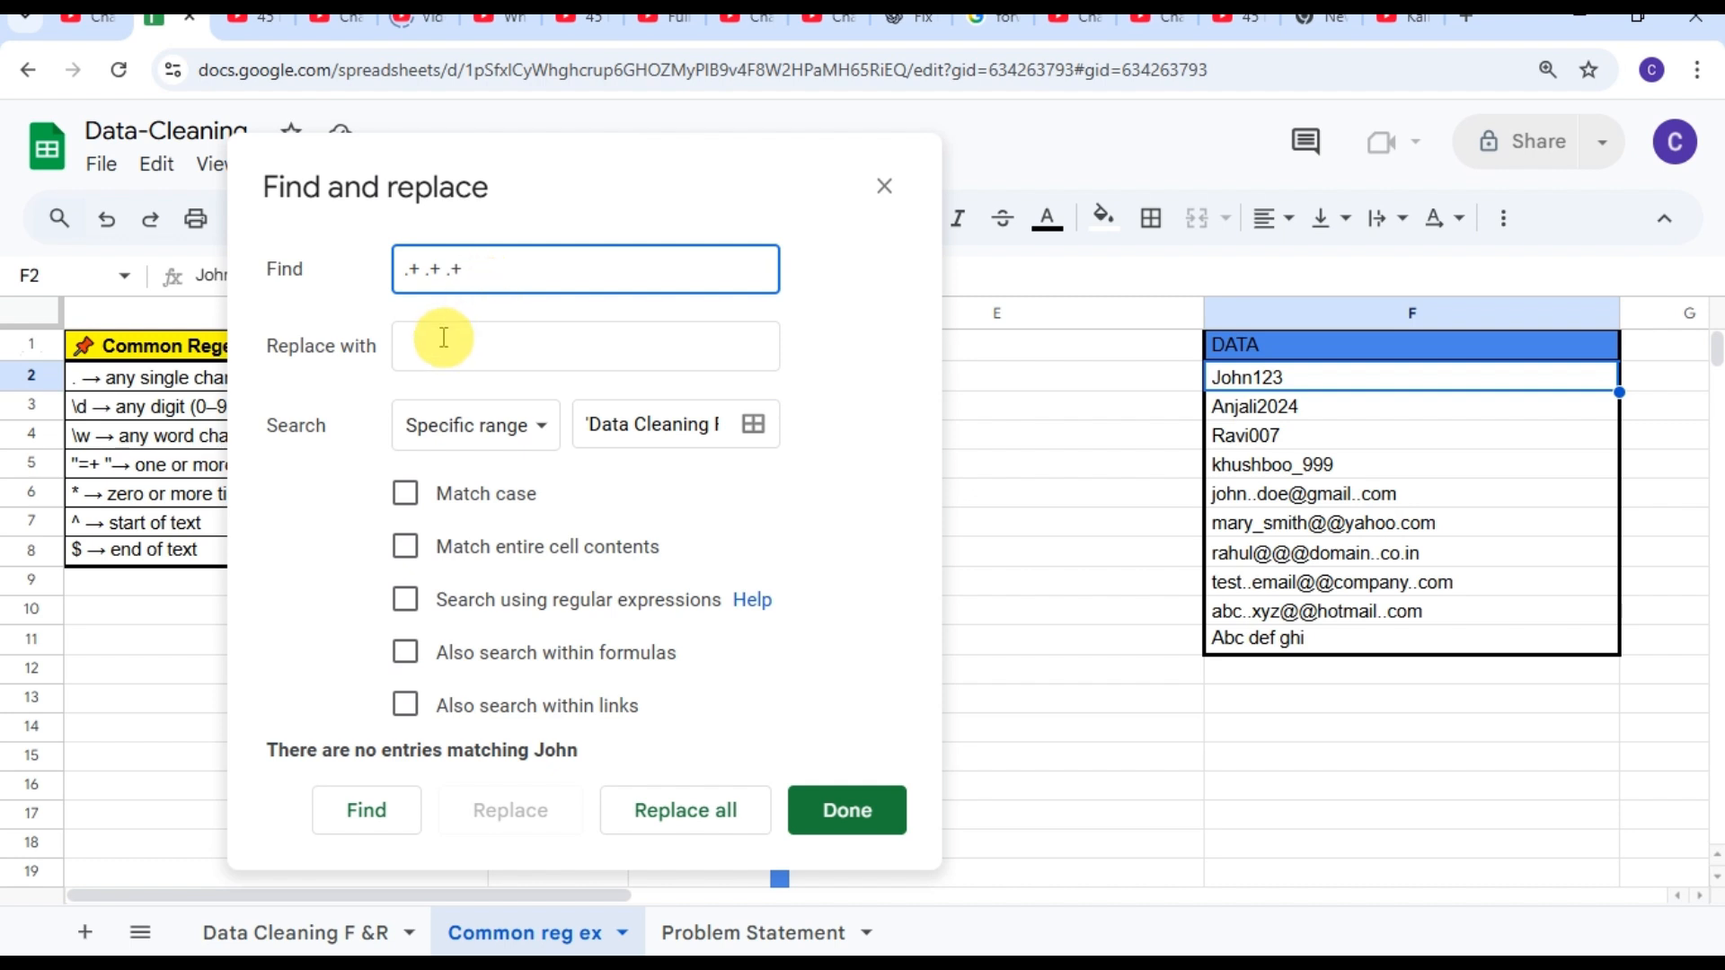
left_click(406, 600)
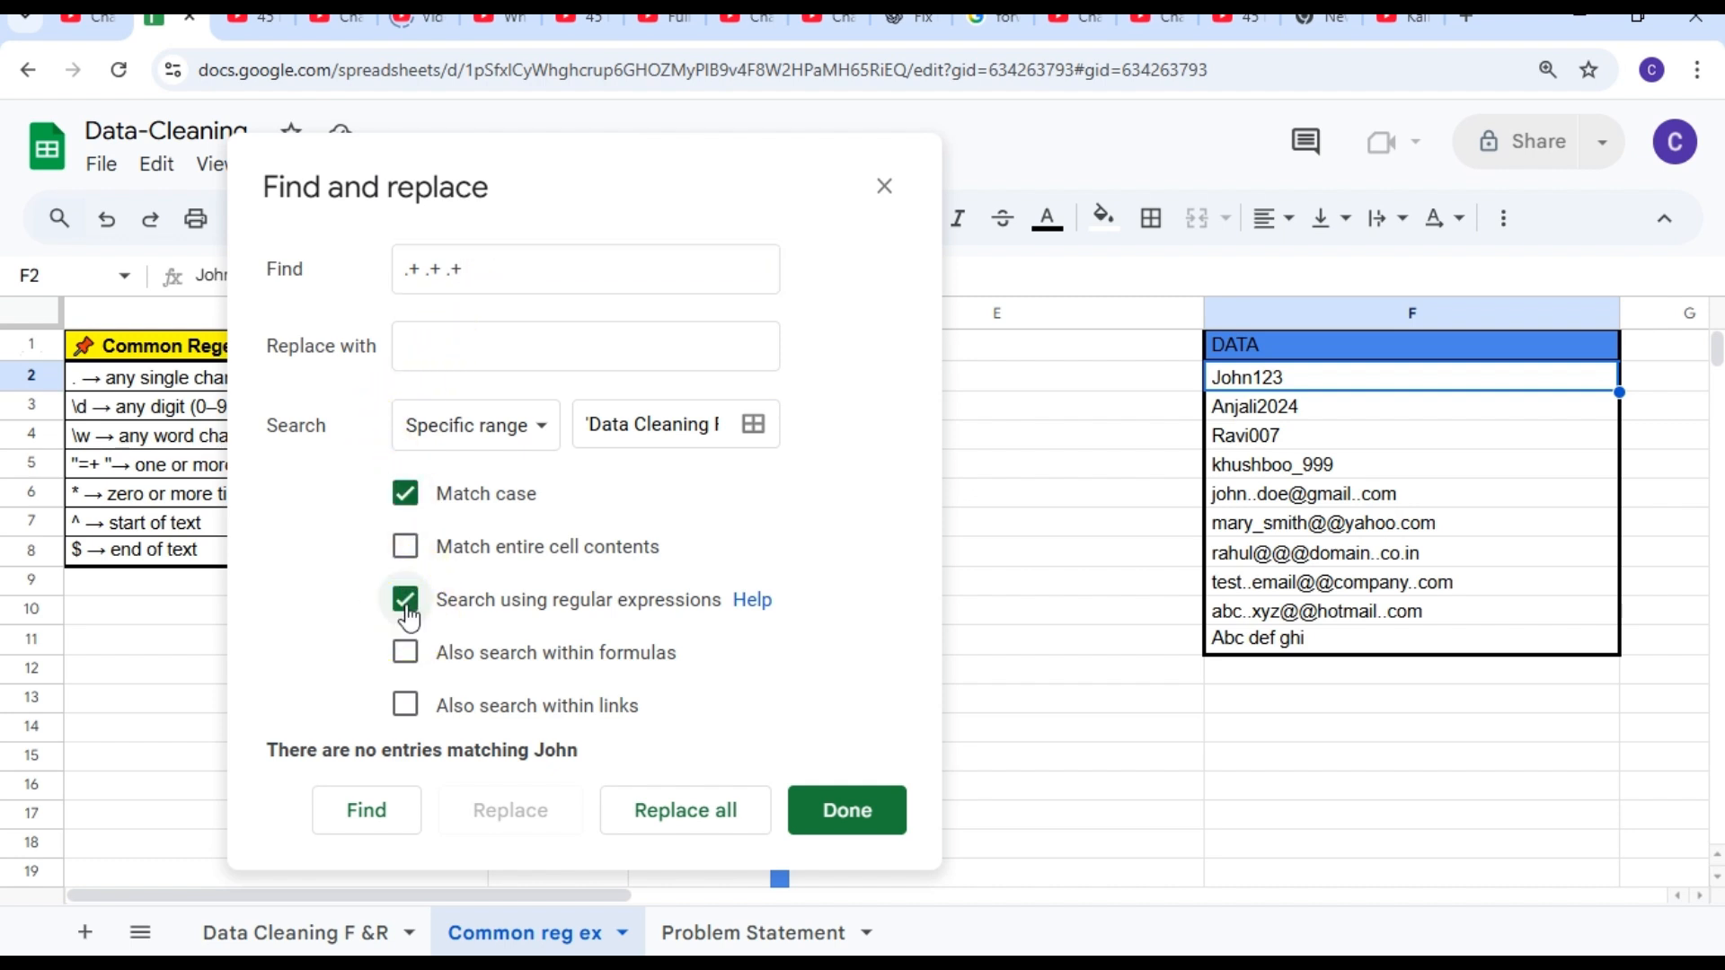
left_click(375, 840)
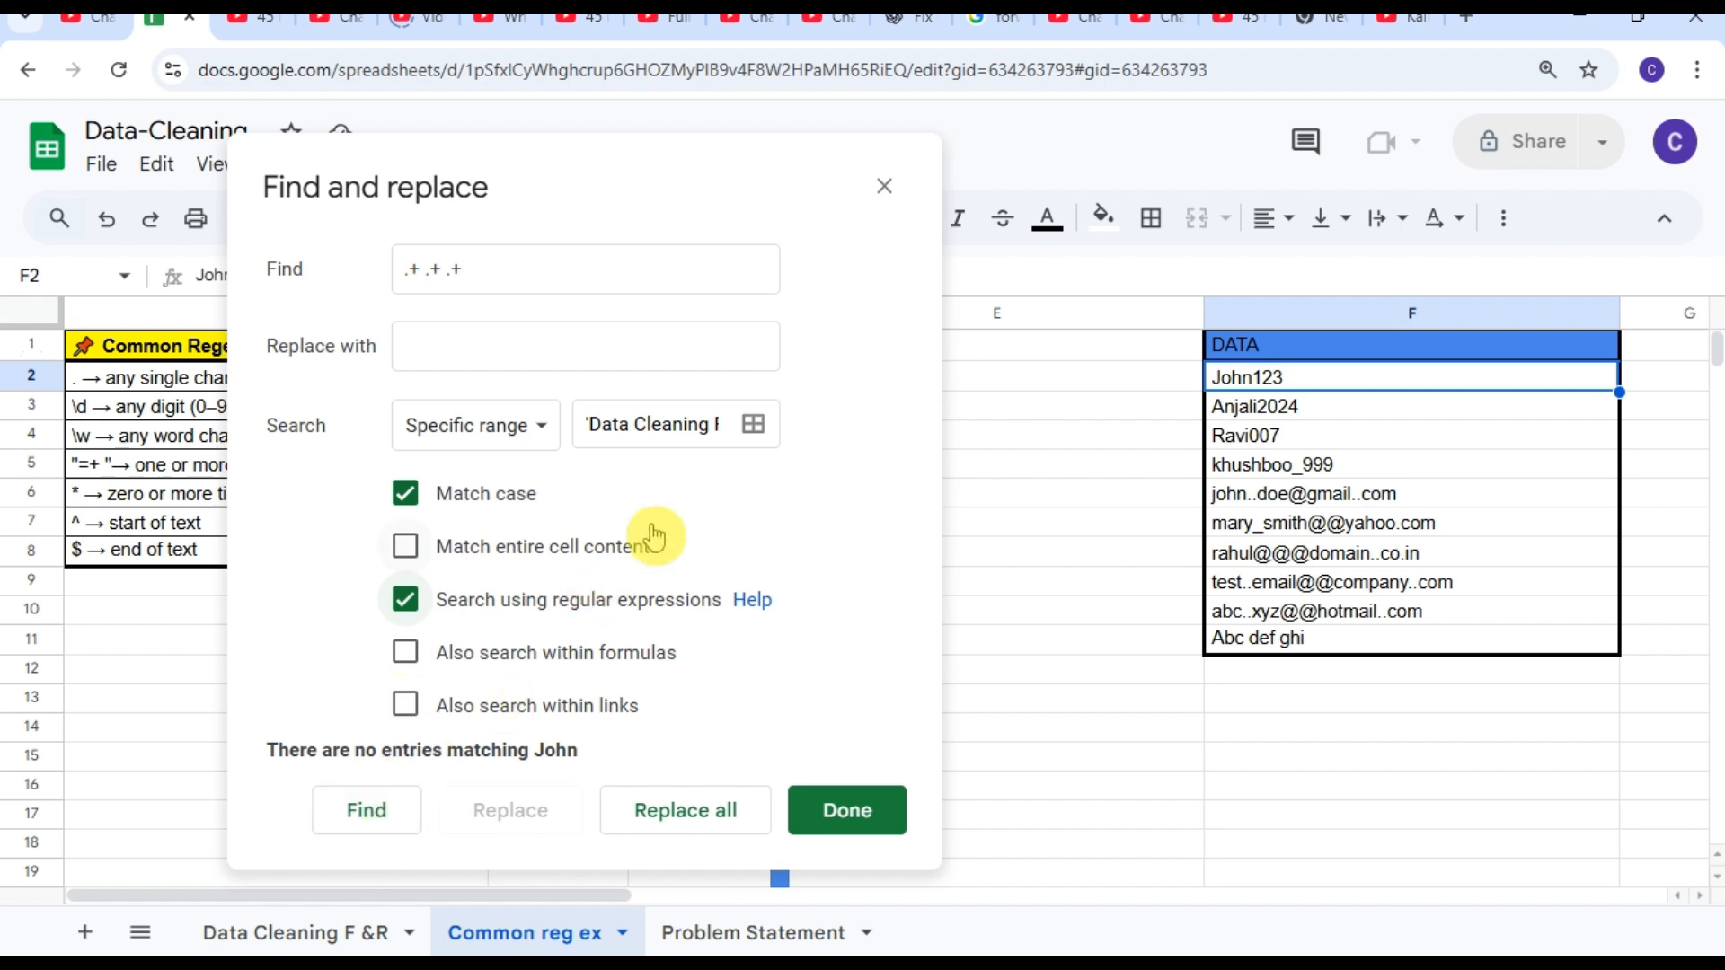
Step: Set the search range to F2:F11 on the Common reg ex sheet and find the cell matching the three-word pattern
left_click(753, 440)
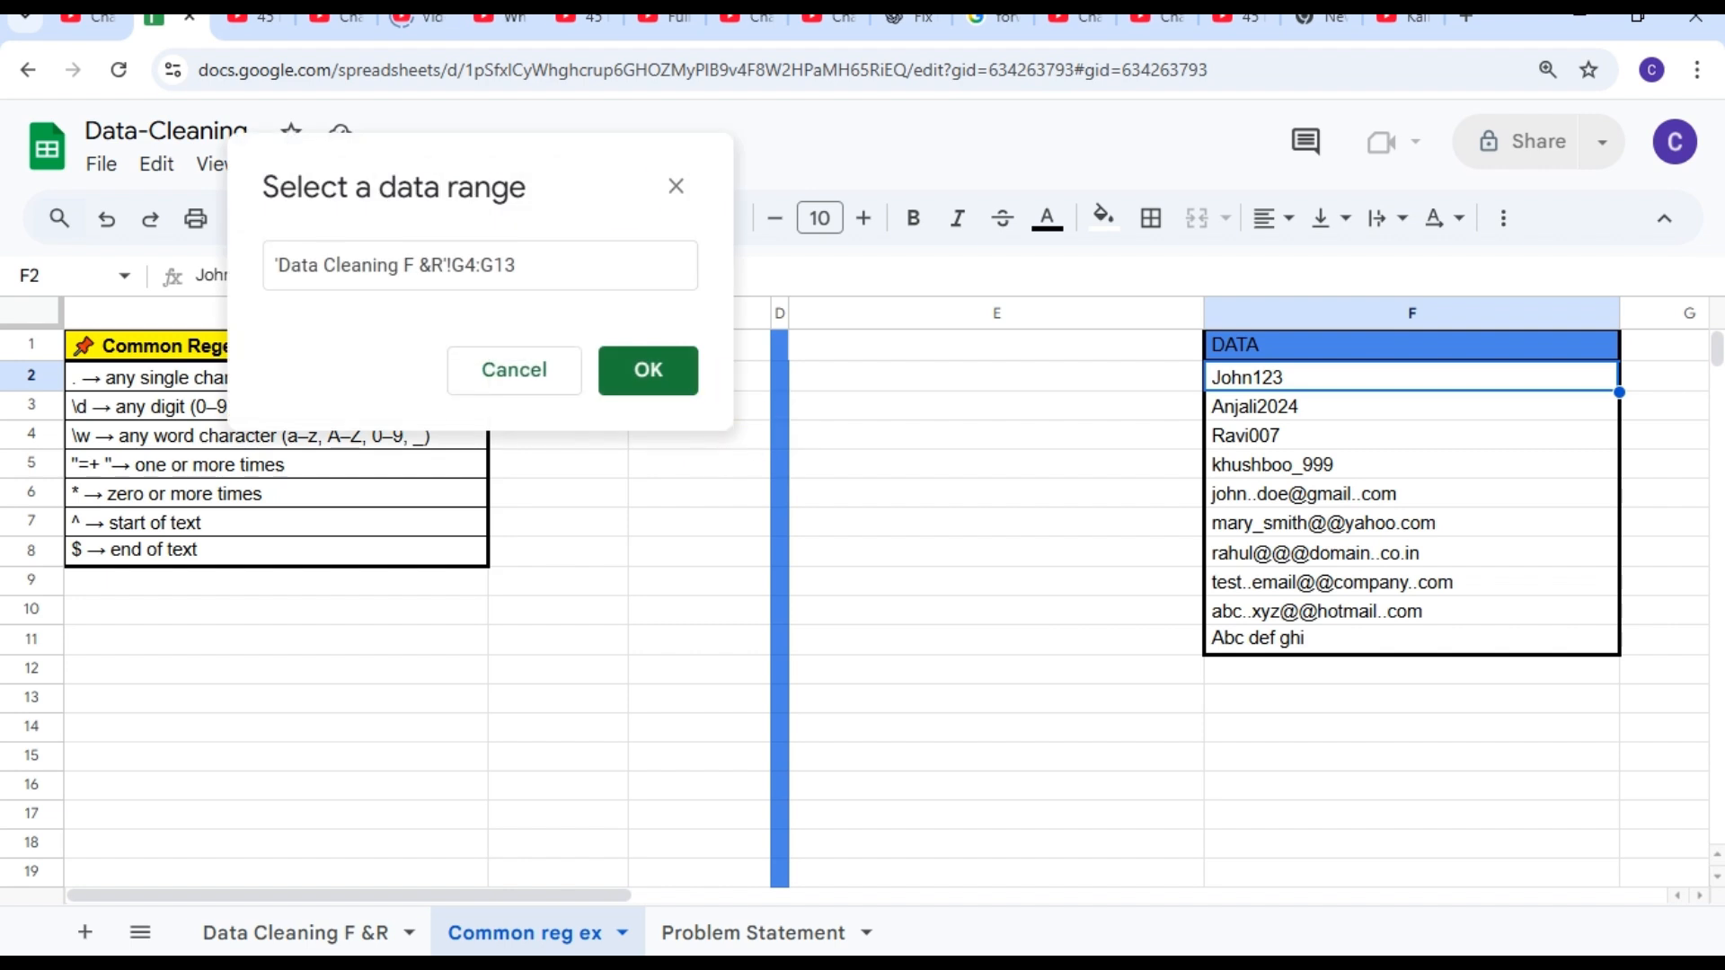
left_click(616, 257)
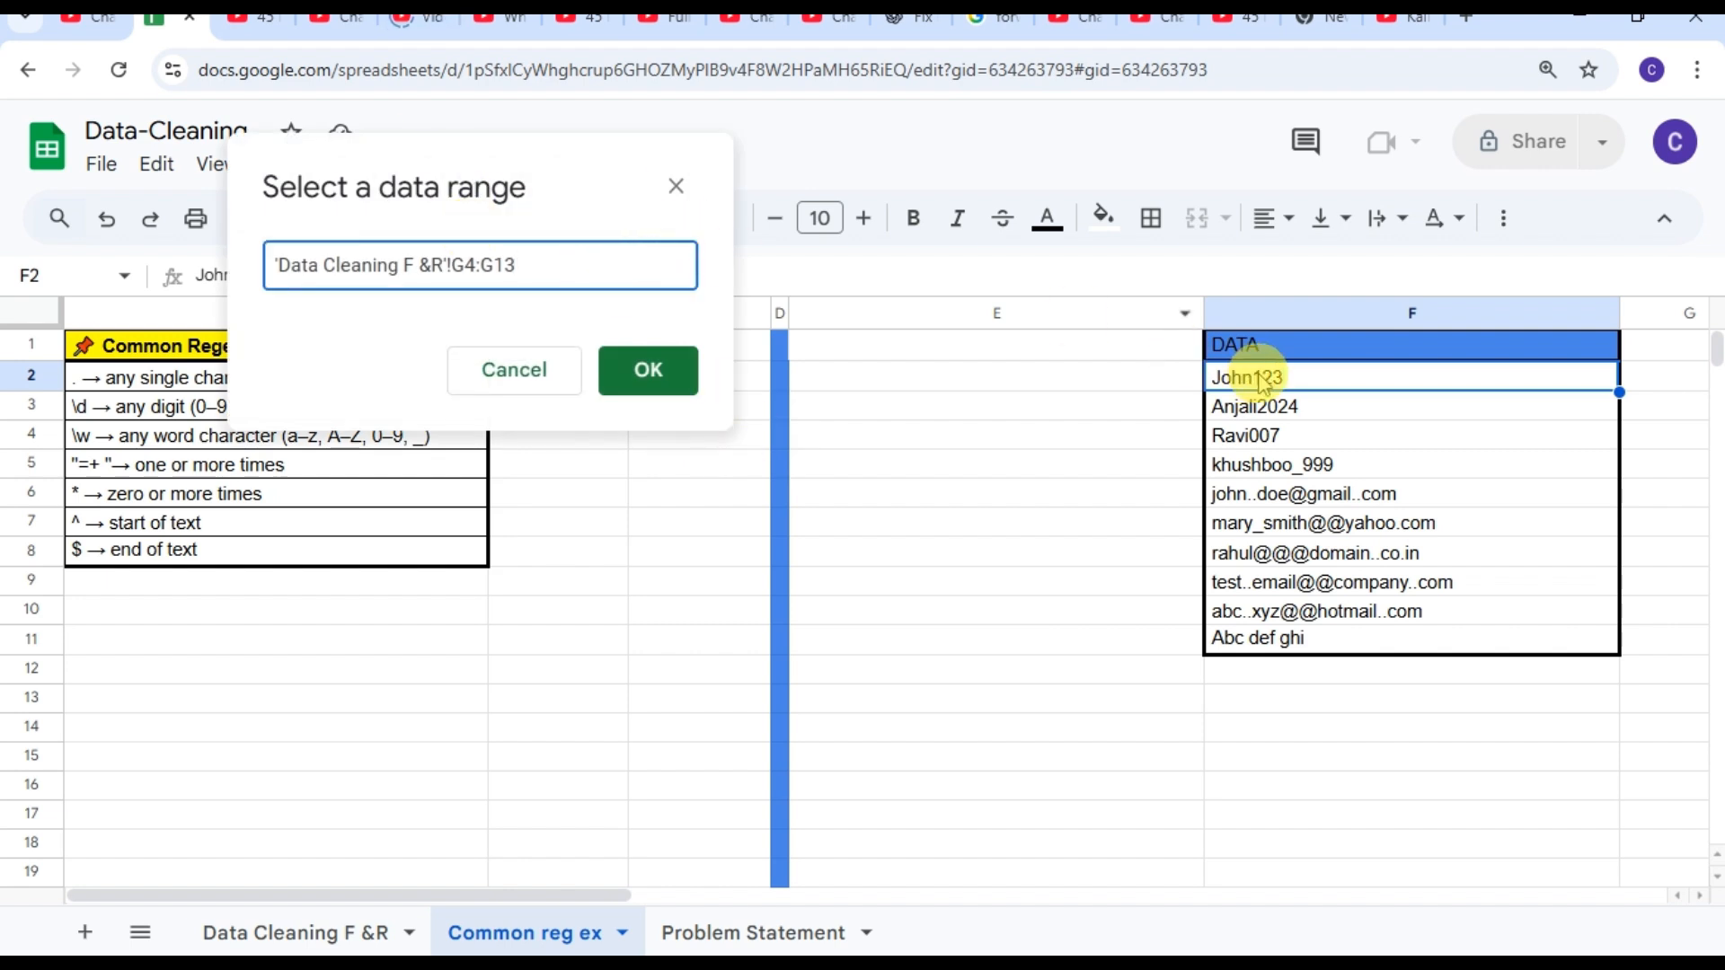
left_click_drag(1318, 388, 1302, 655)
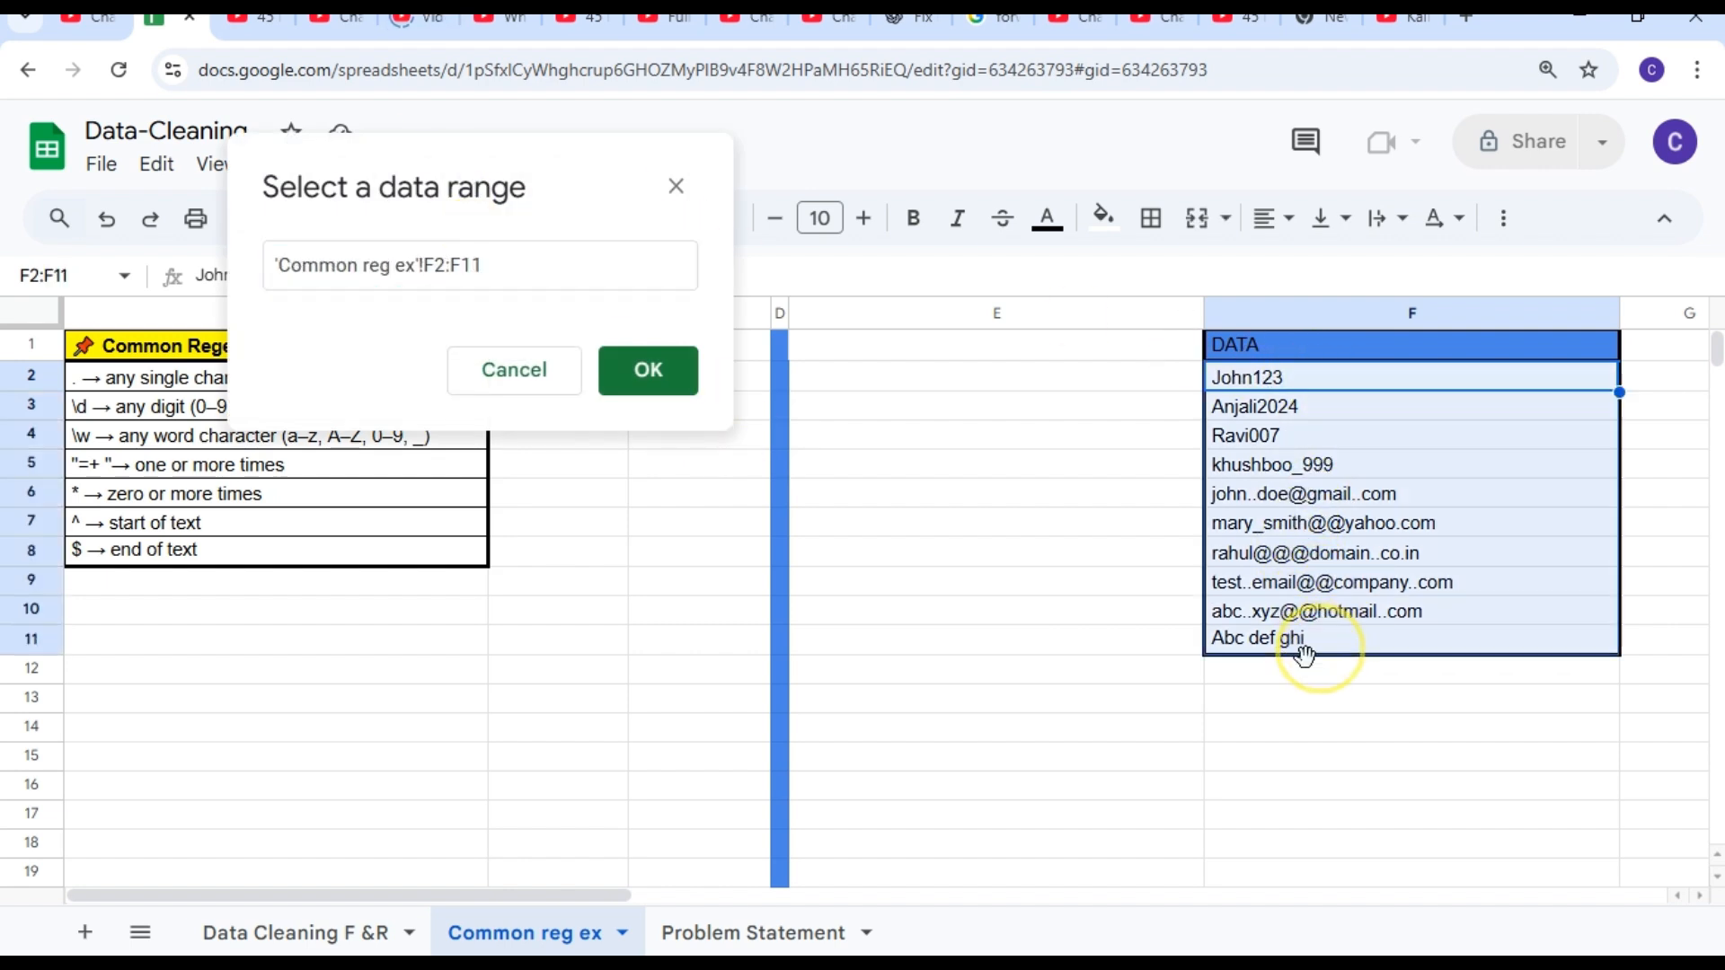
left_click(665, 394)
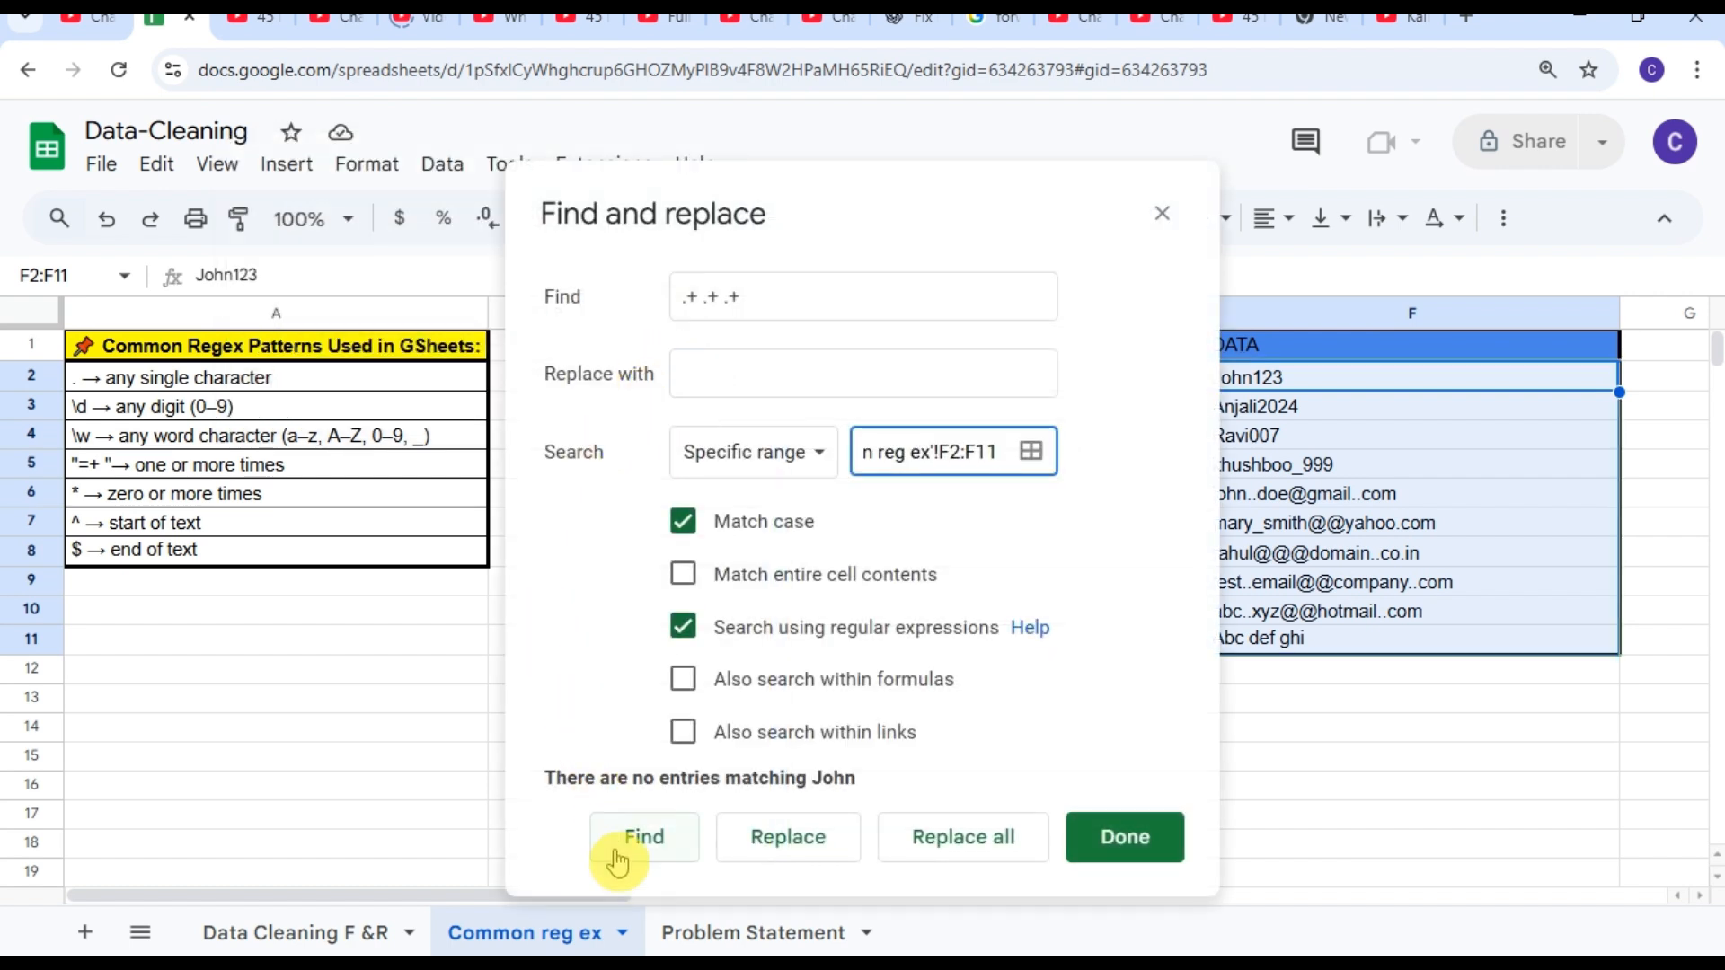
left_click(620, 858)
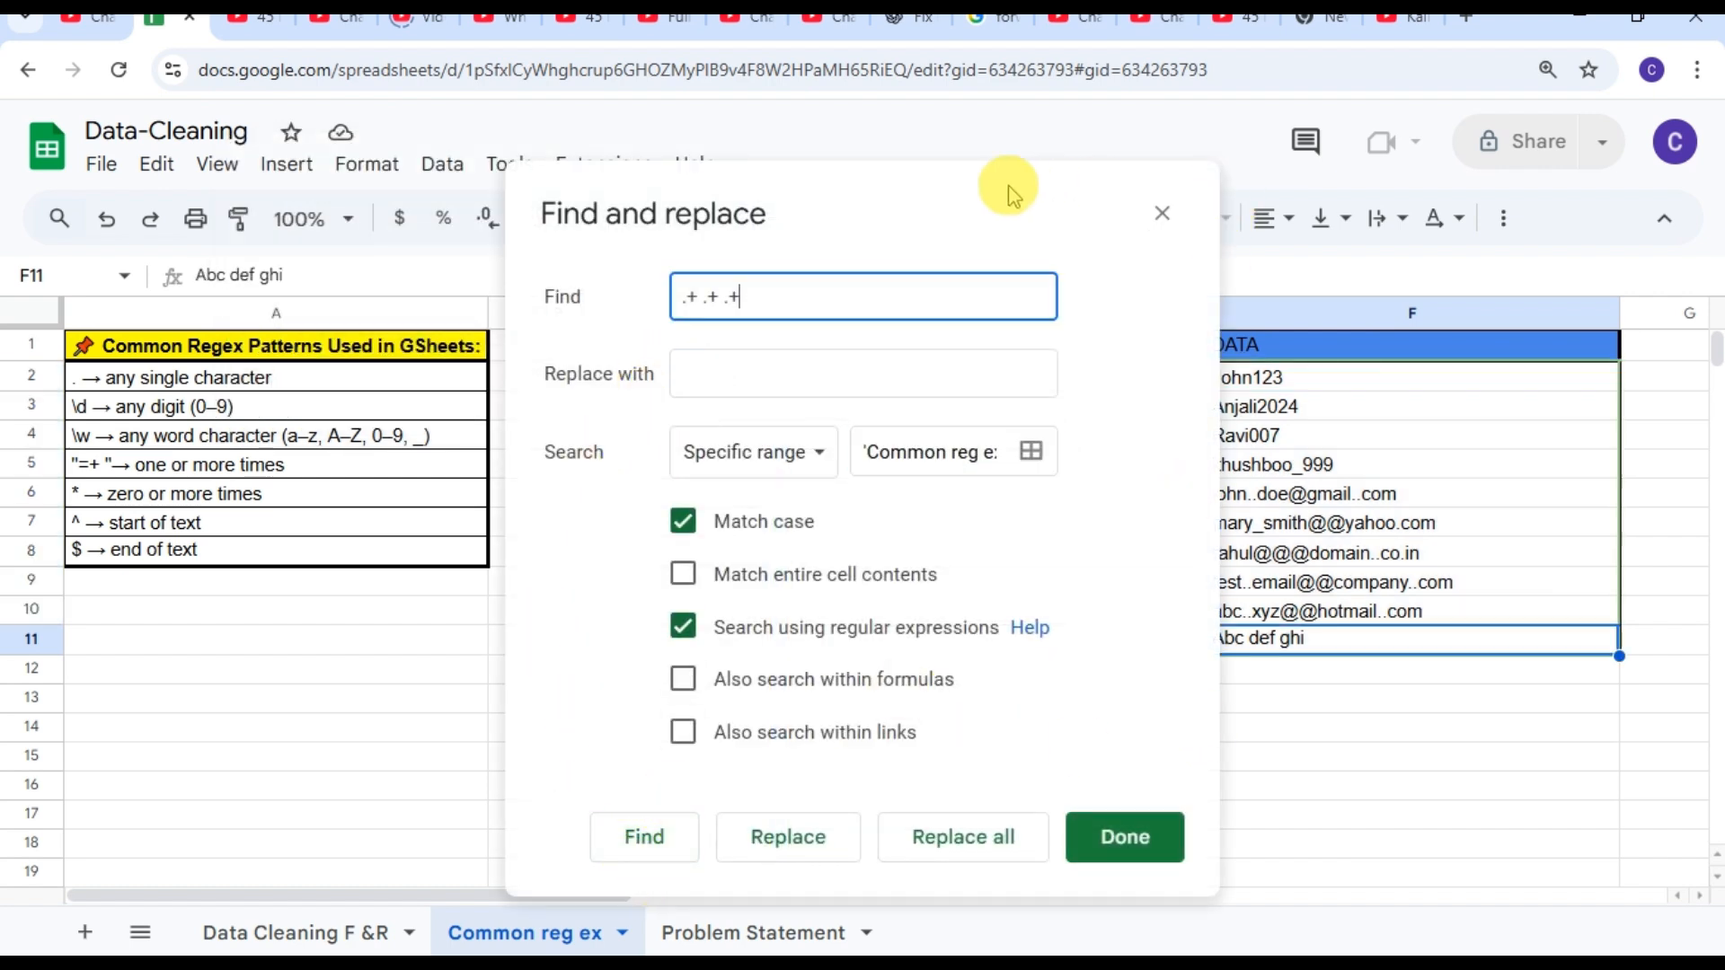
Step: Uncover the data column and replace the search pattern with \d+ to look for one or more digits
left_click_drag(987, 187, 844, 155)
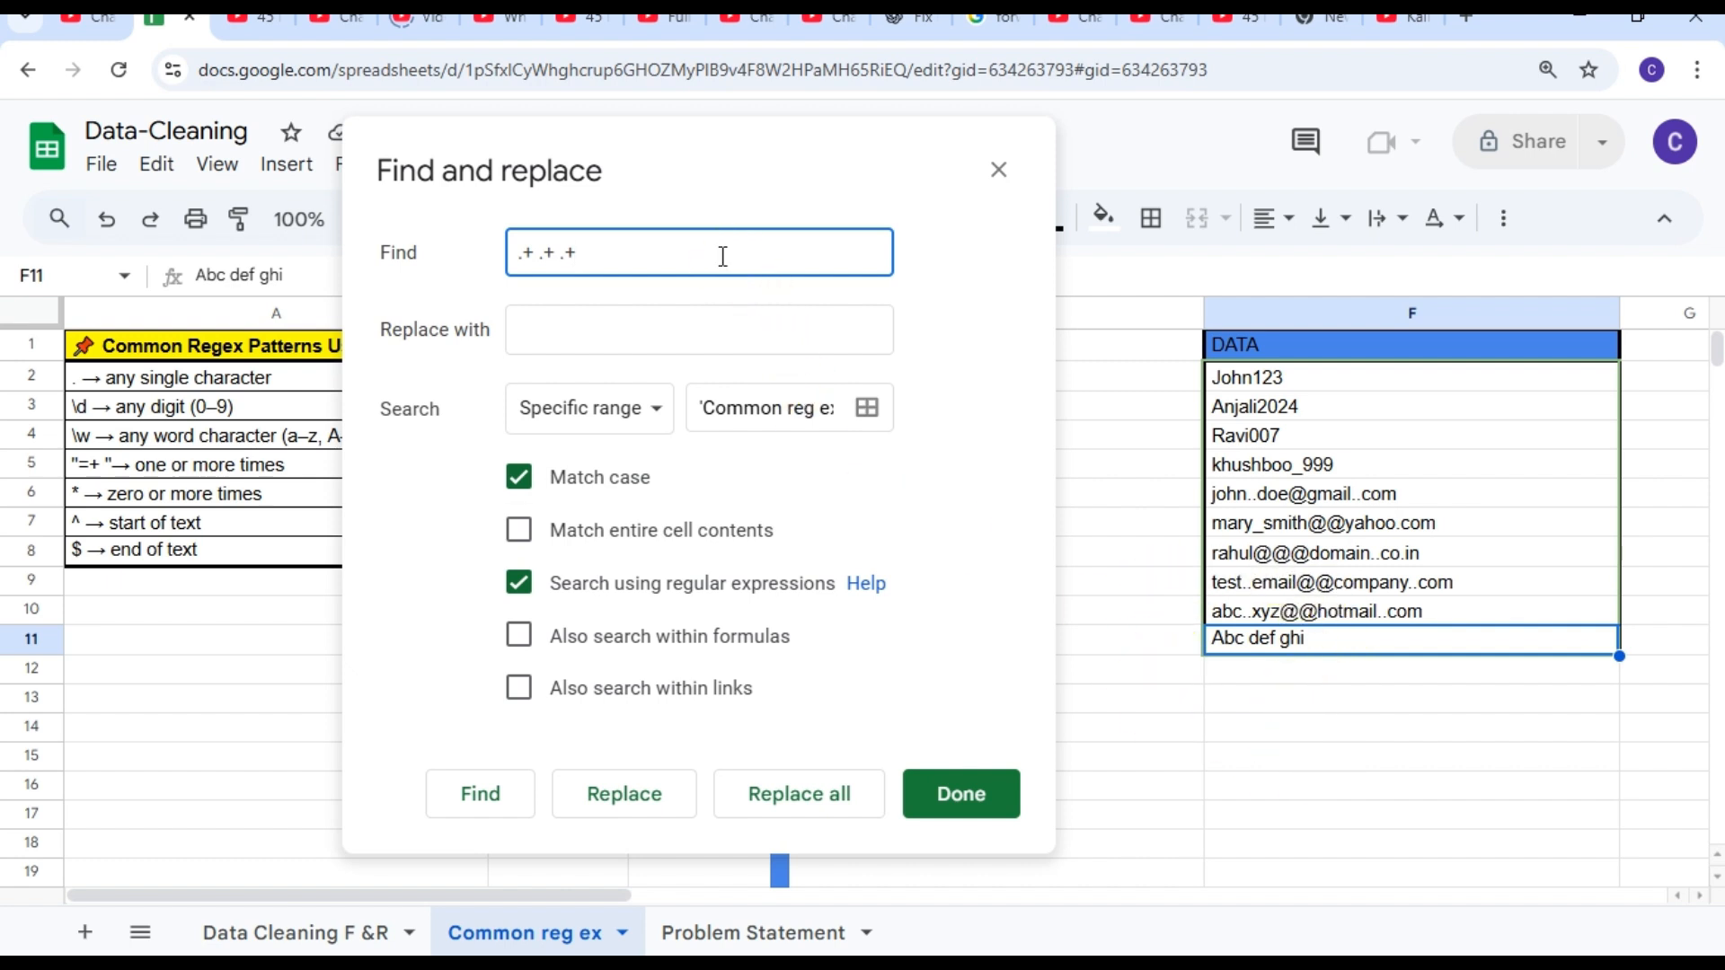
key("BackSpace")
key("BackSpace")
key("BackSpace")
key("BackSpace")
key("BackSpace")
key("BackSpace")
key("BackSpace")
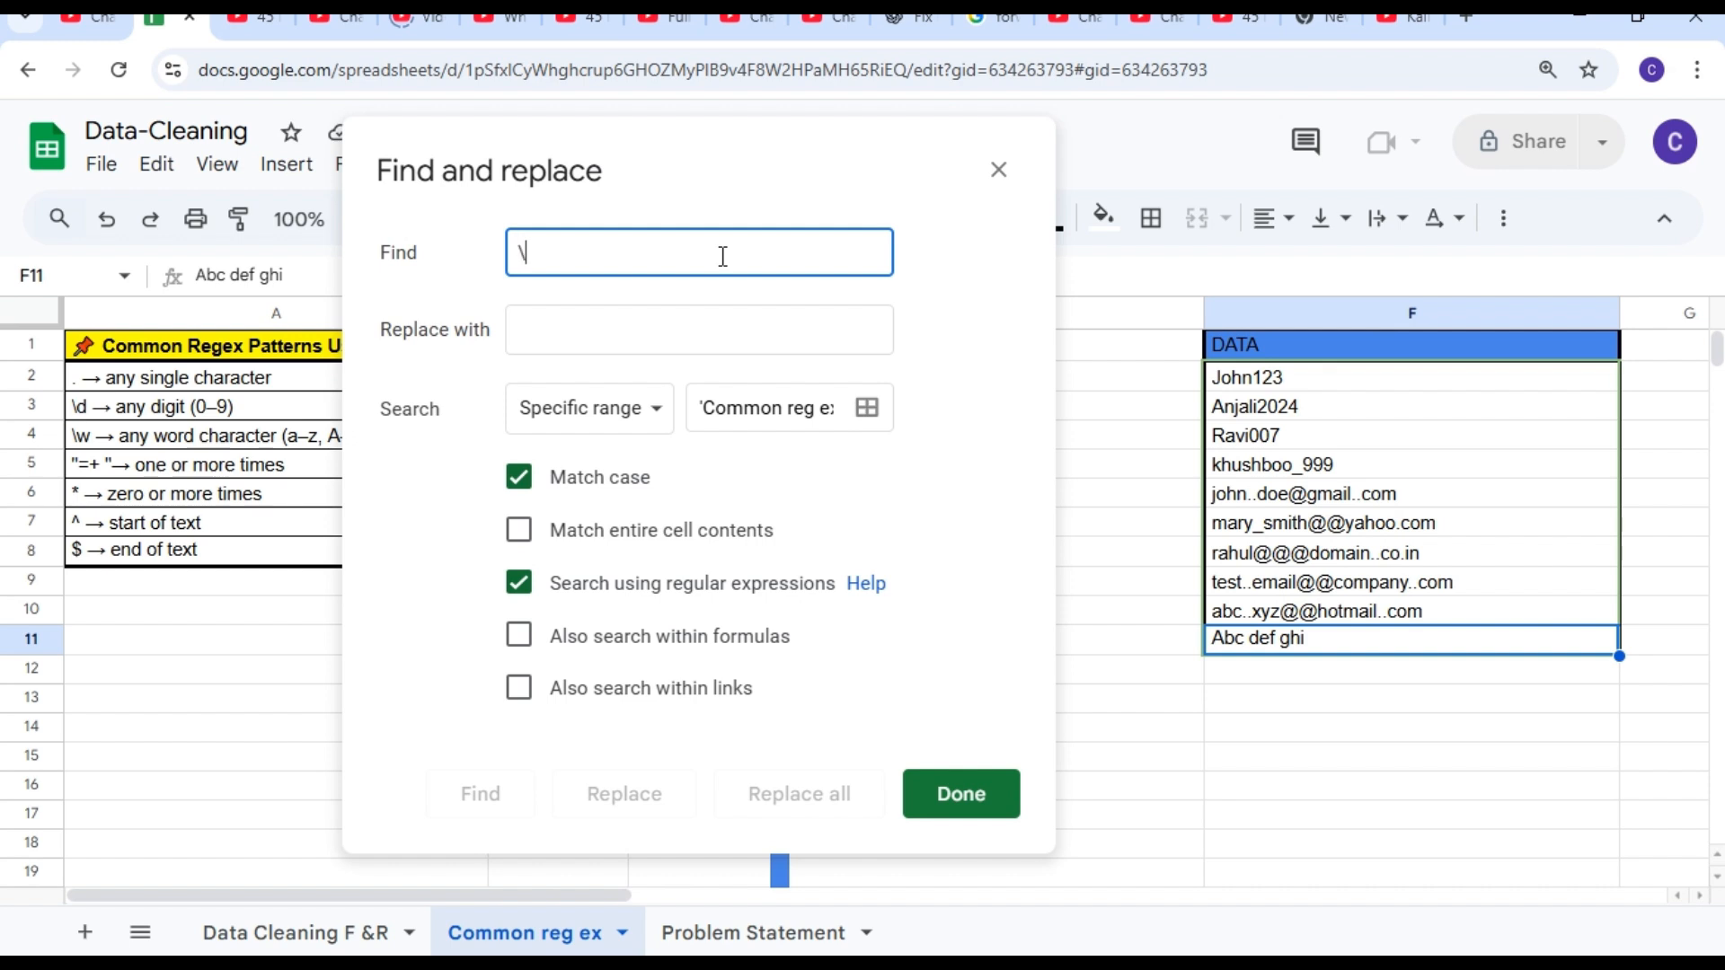
type("d")
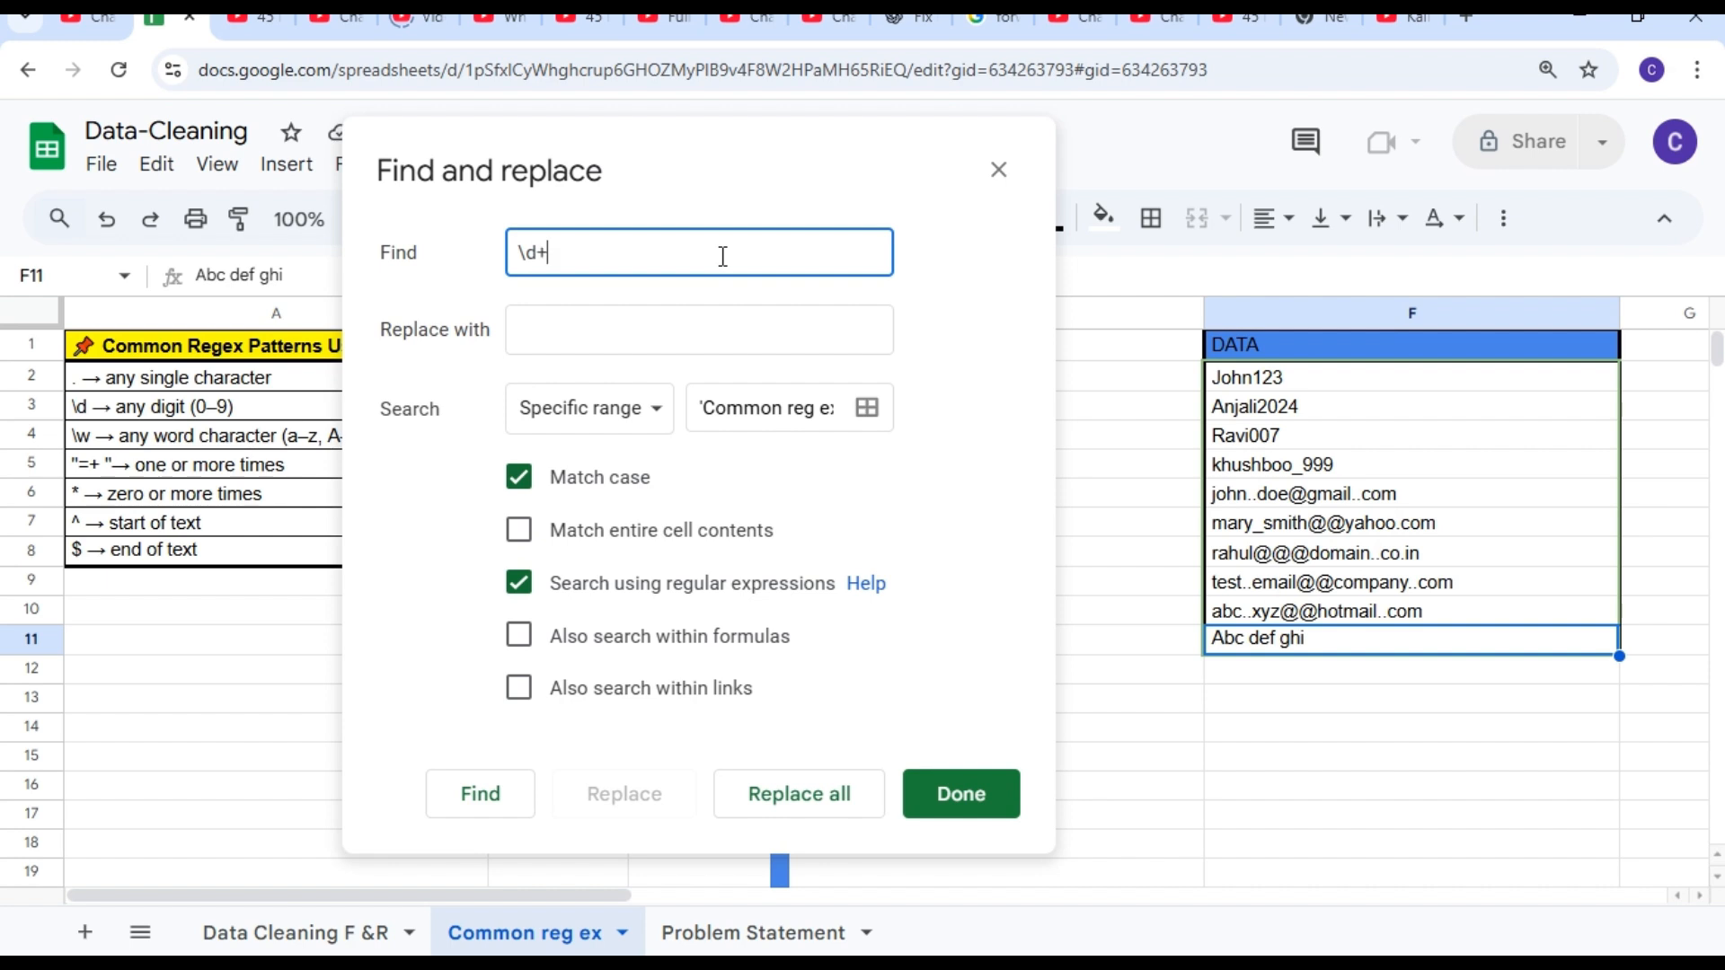
type("+")
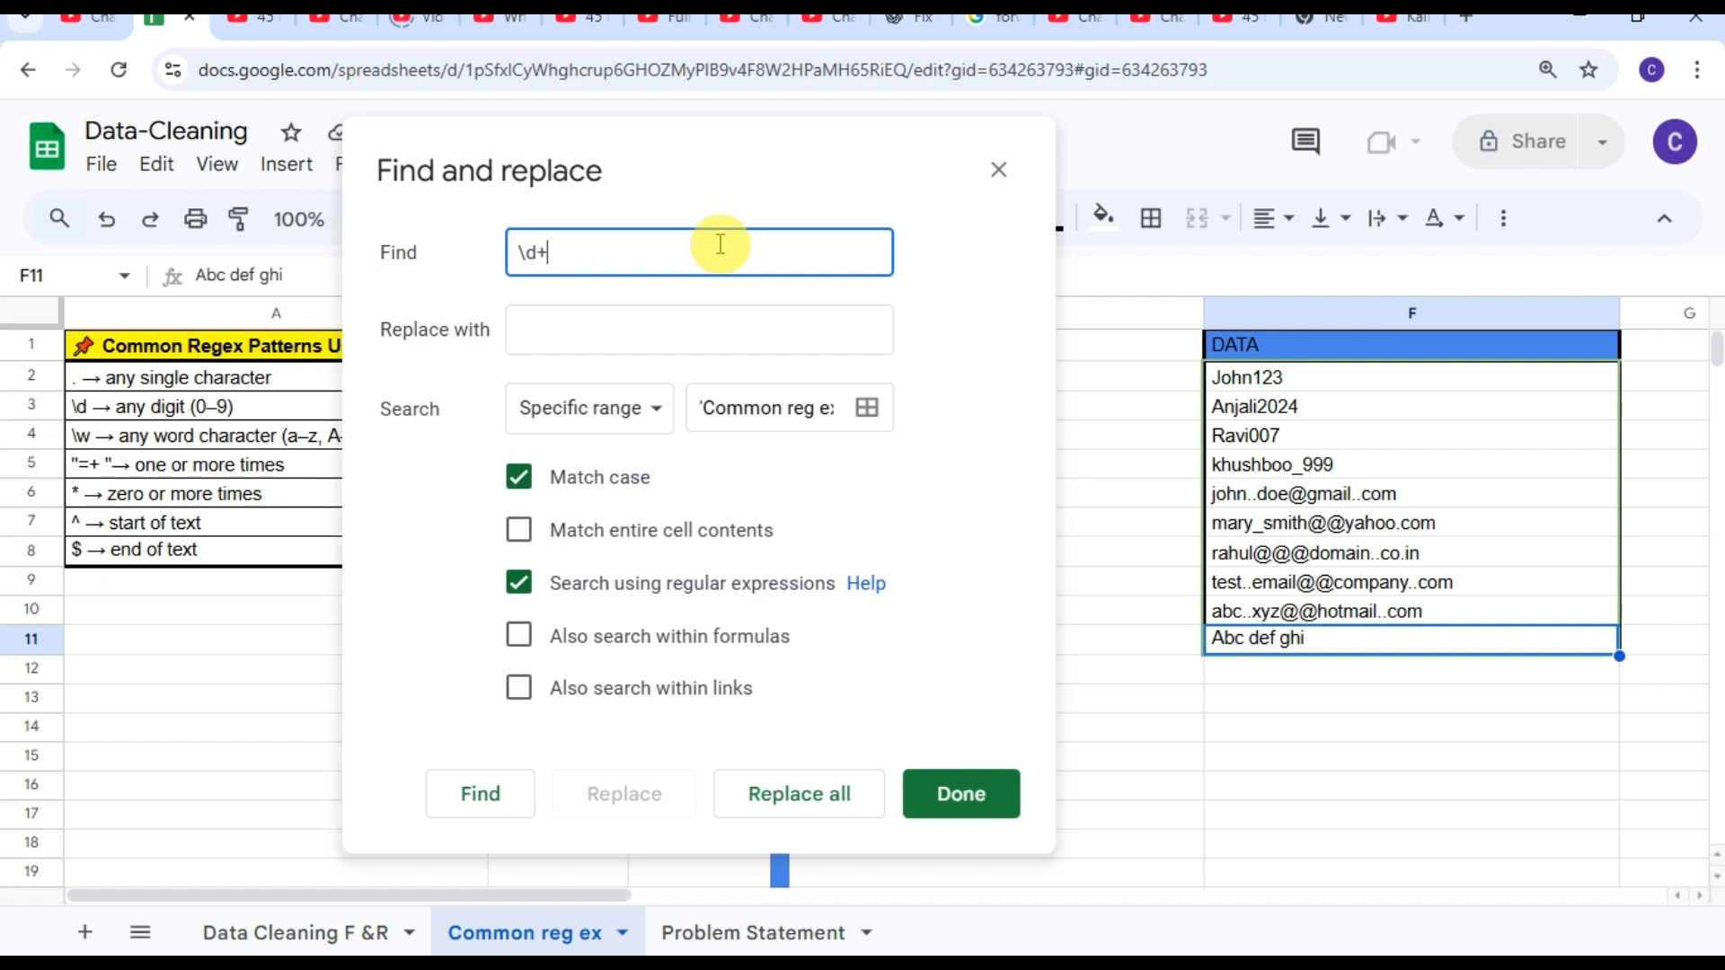
Step: Step through the cells in F2:F11 that match the digit pattern
left_click(454, 804)
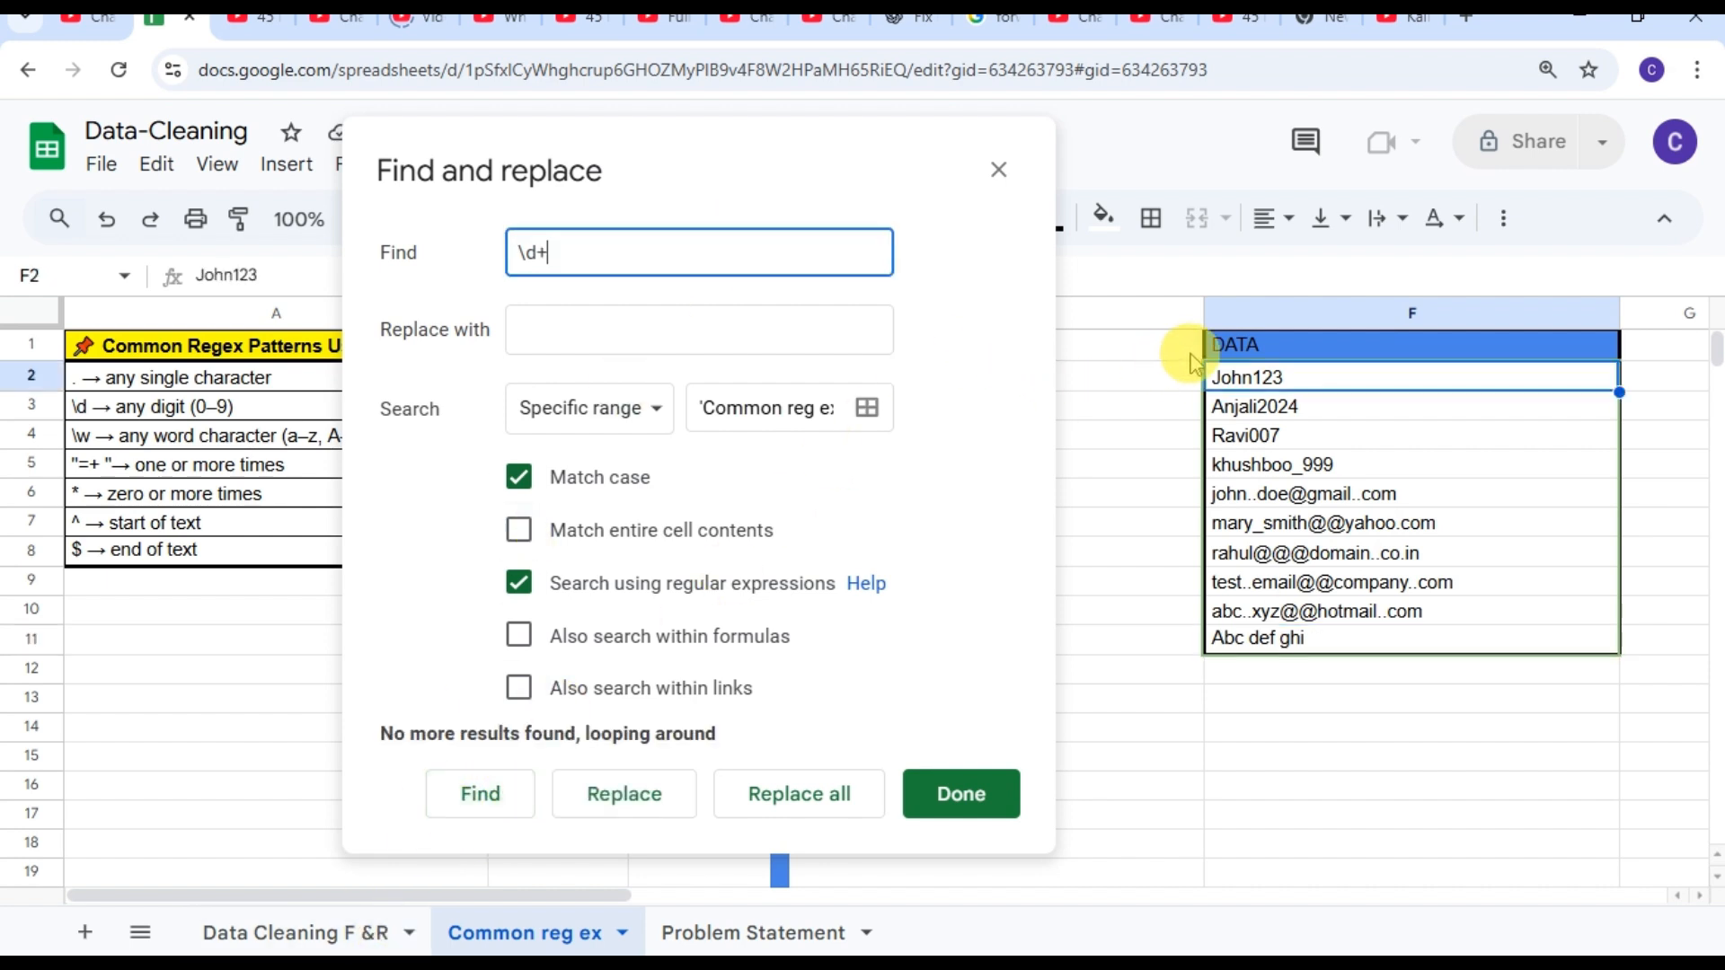
left_click(497, 794)
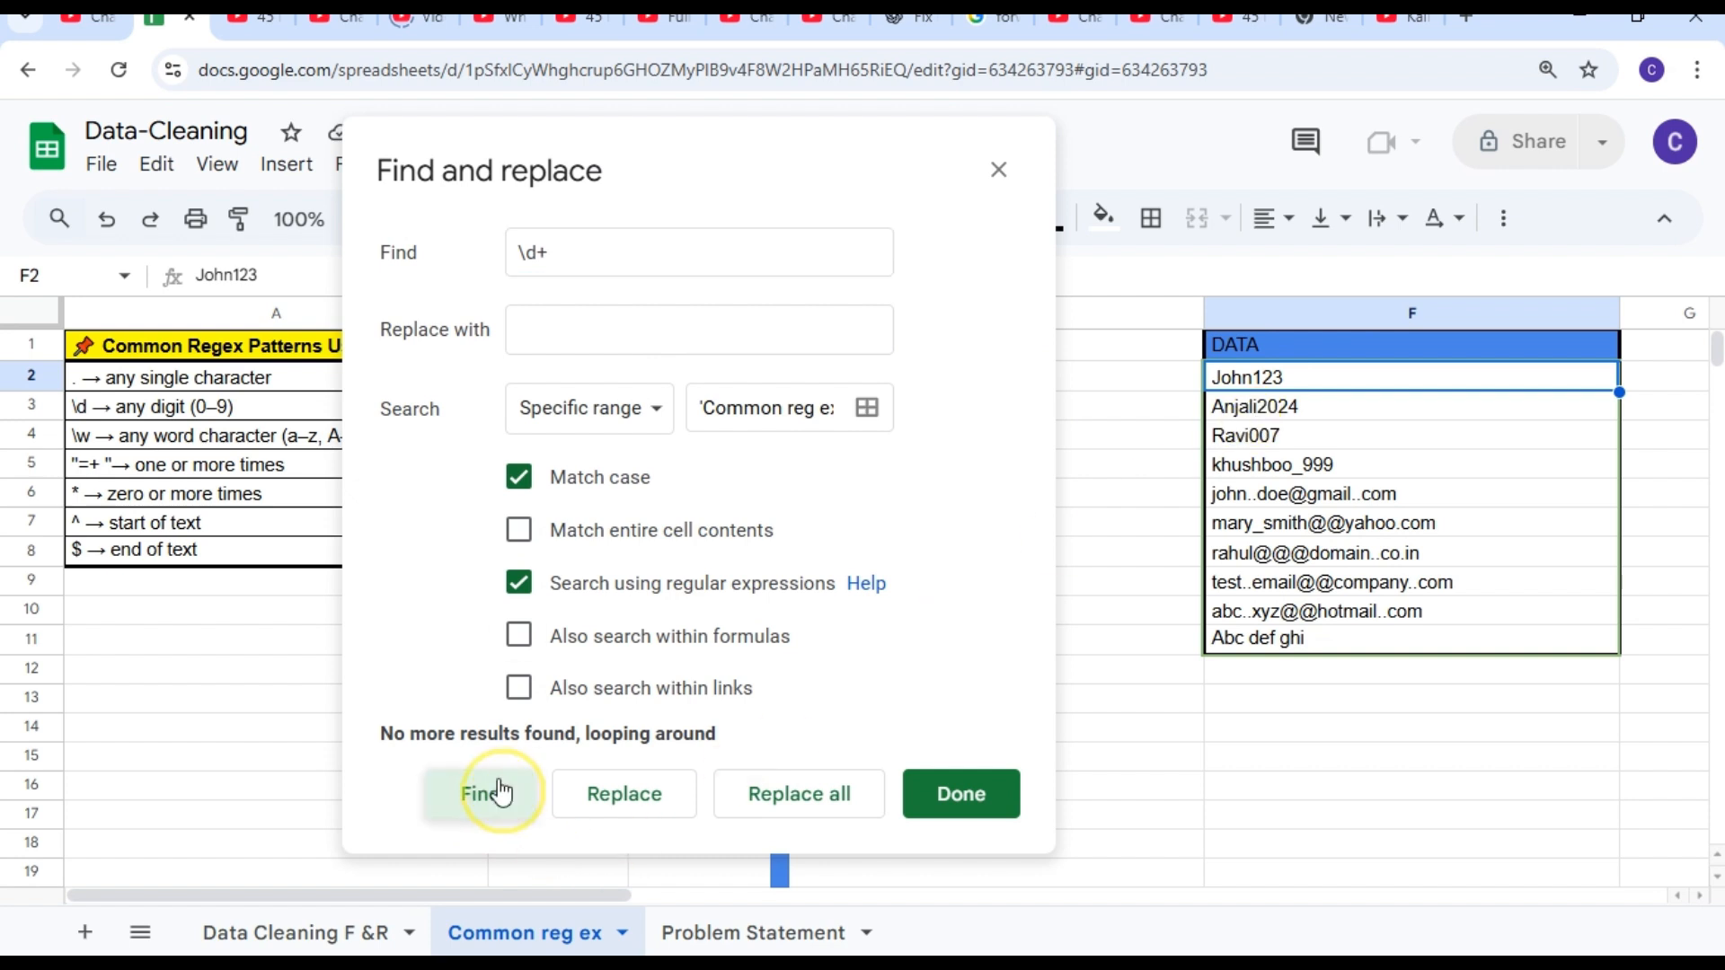
left_click(461, 808)
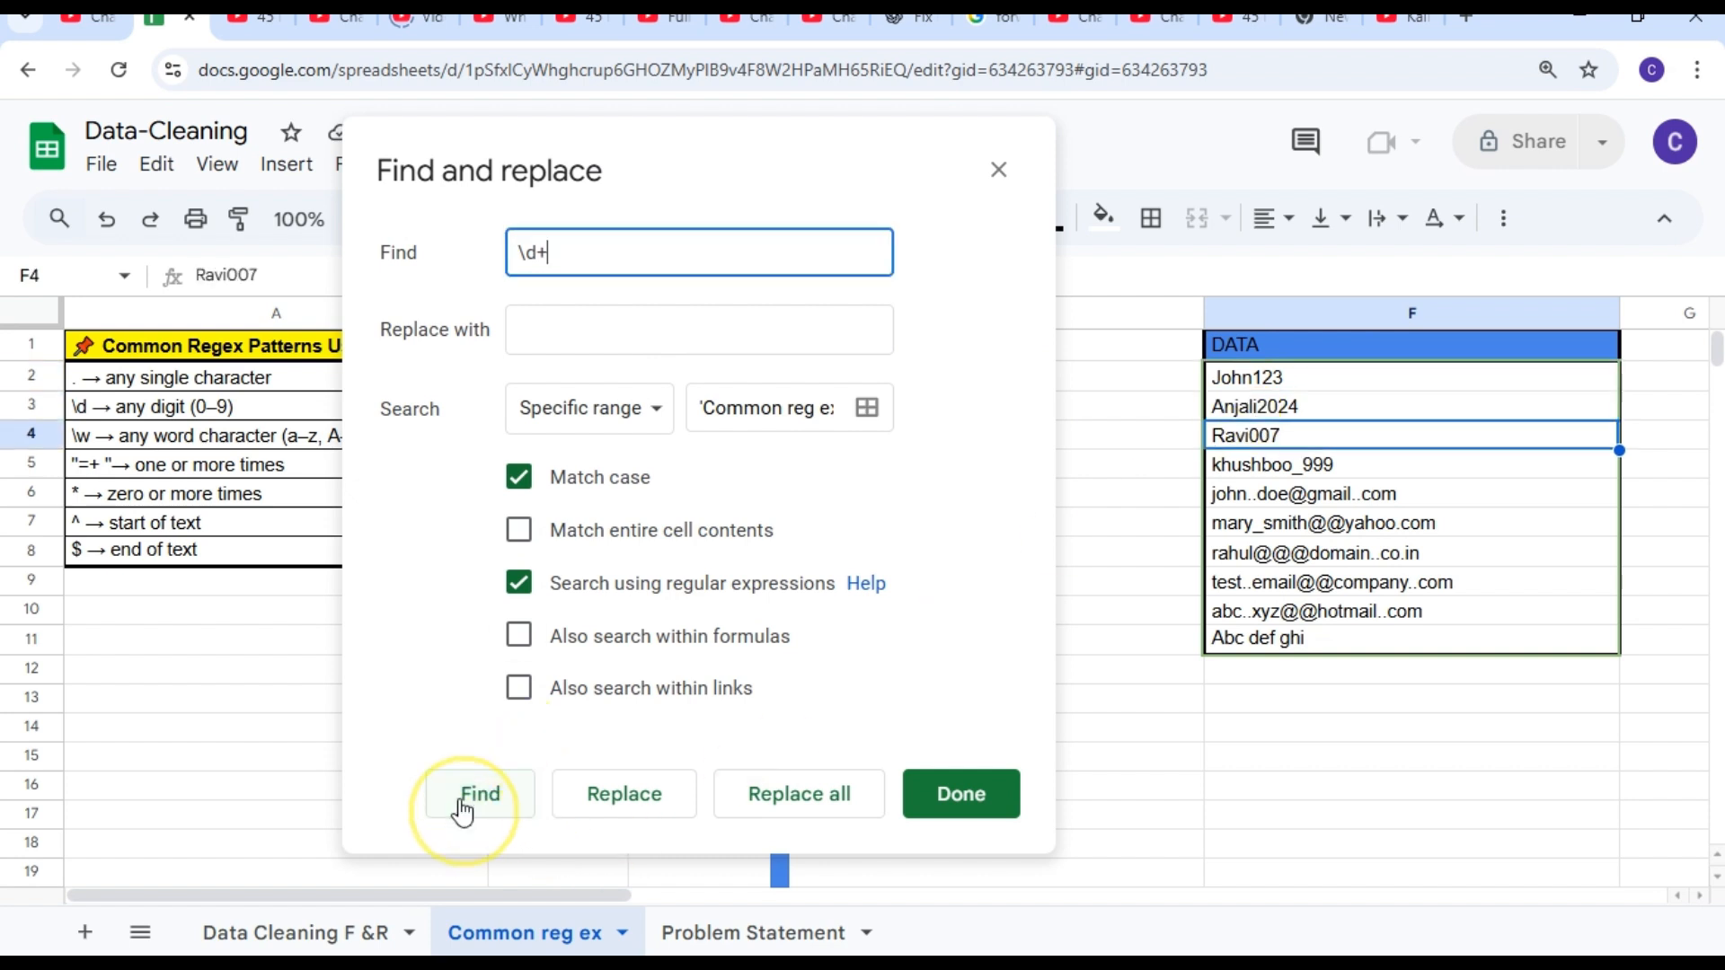
Step: Continue through the remaining digit matches until the search loops back to F2, and close Find and replace
left_click(464, 809)
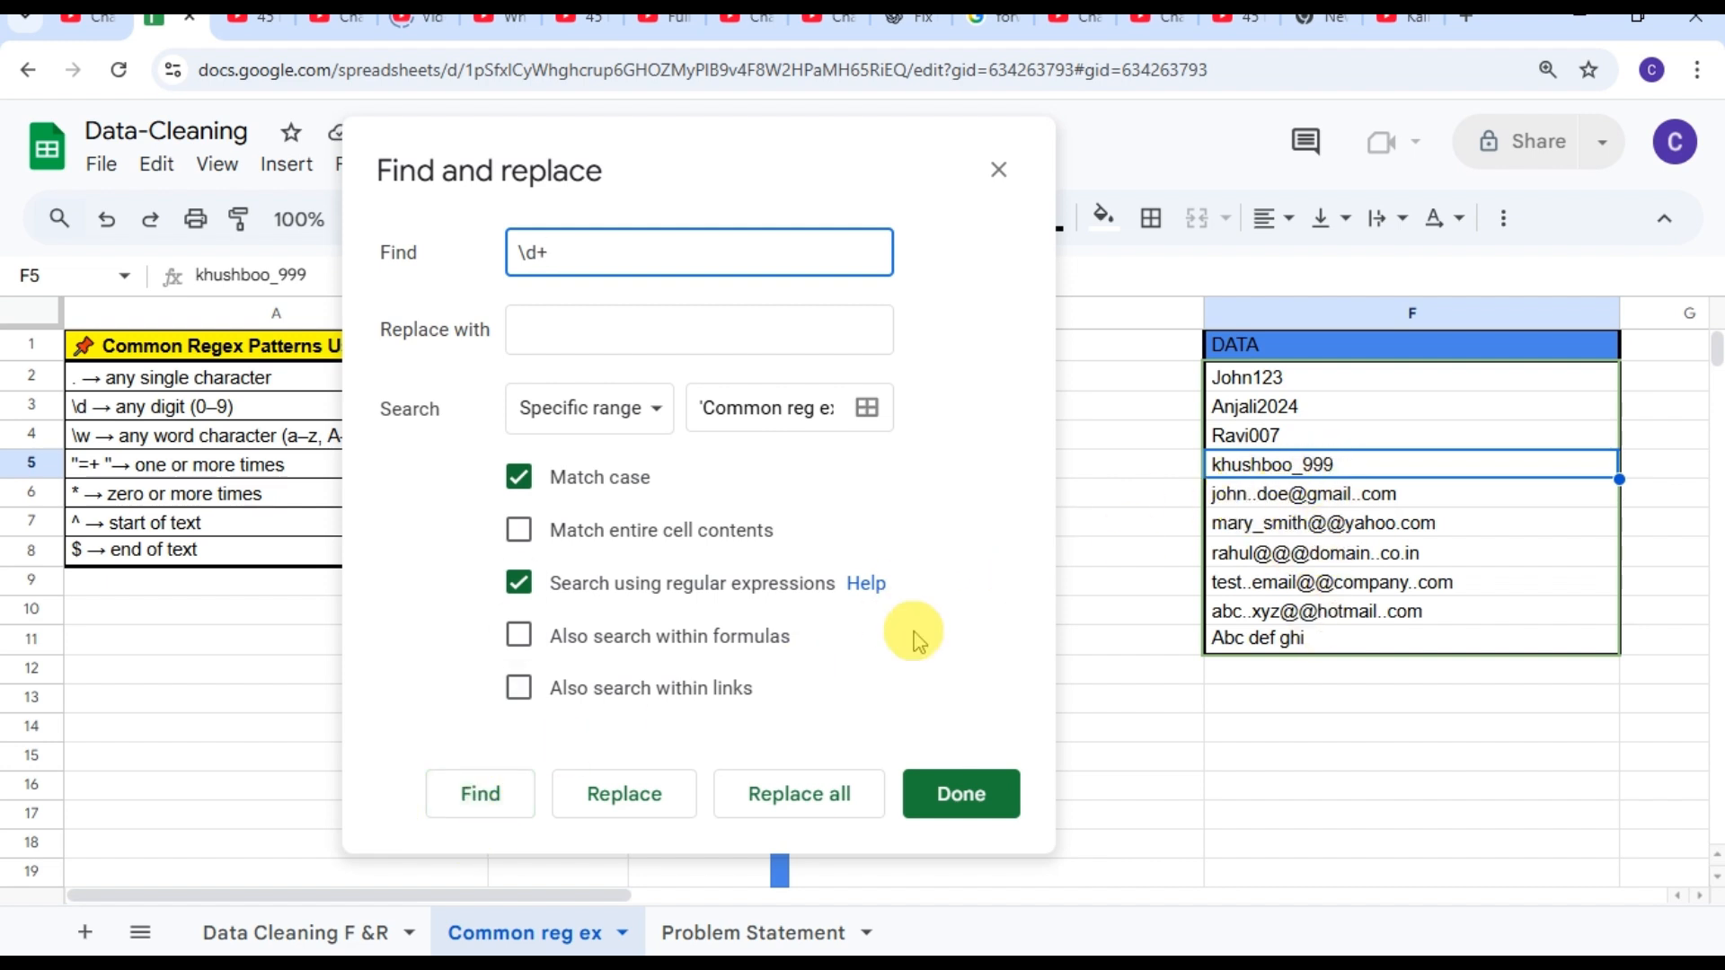
left_click(468, 815)
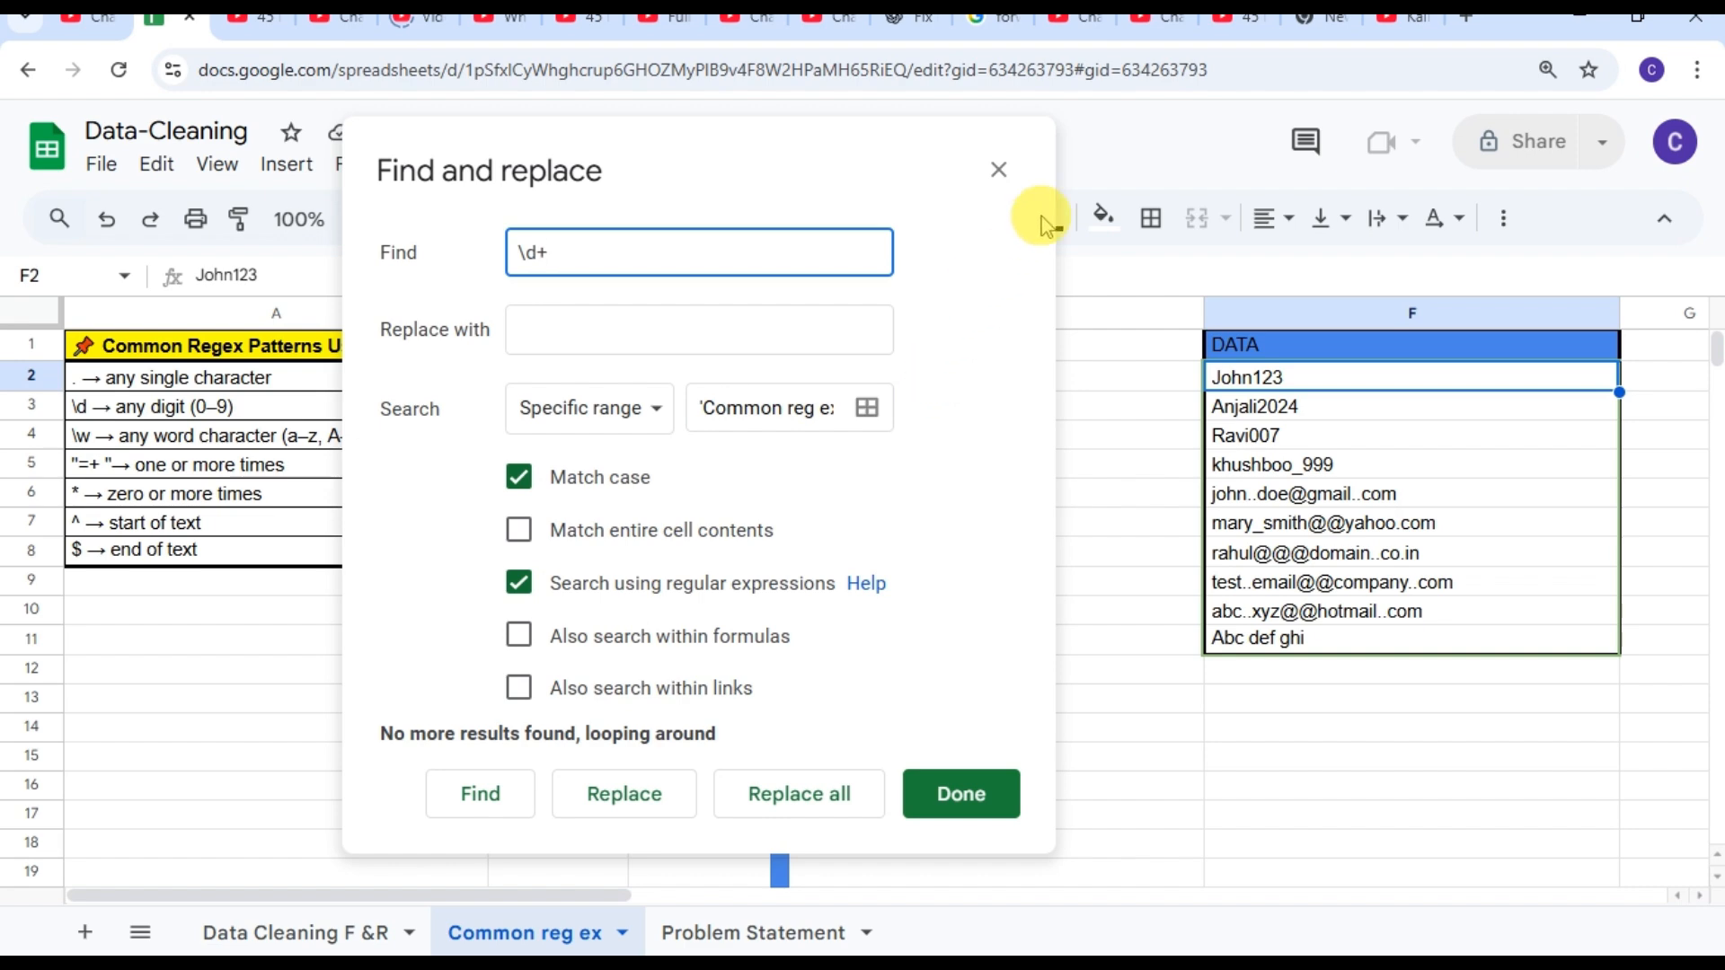
left_click(999, 170)
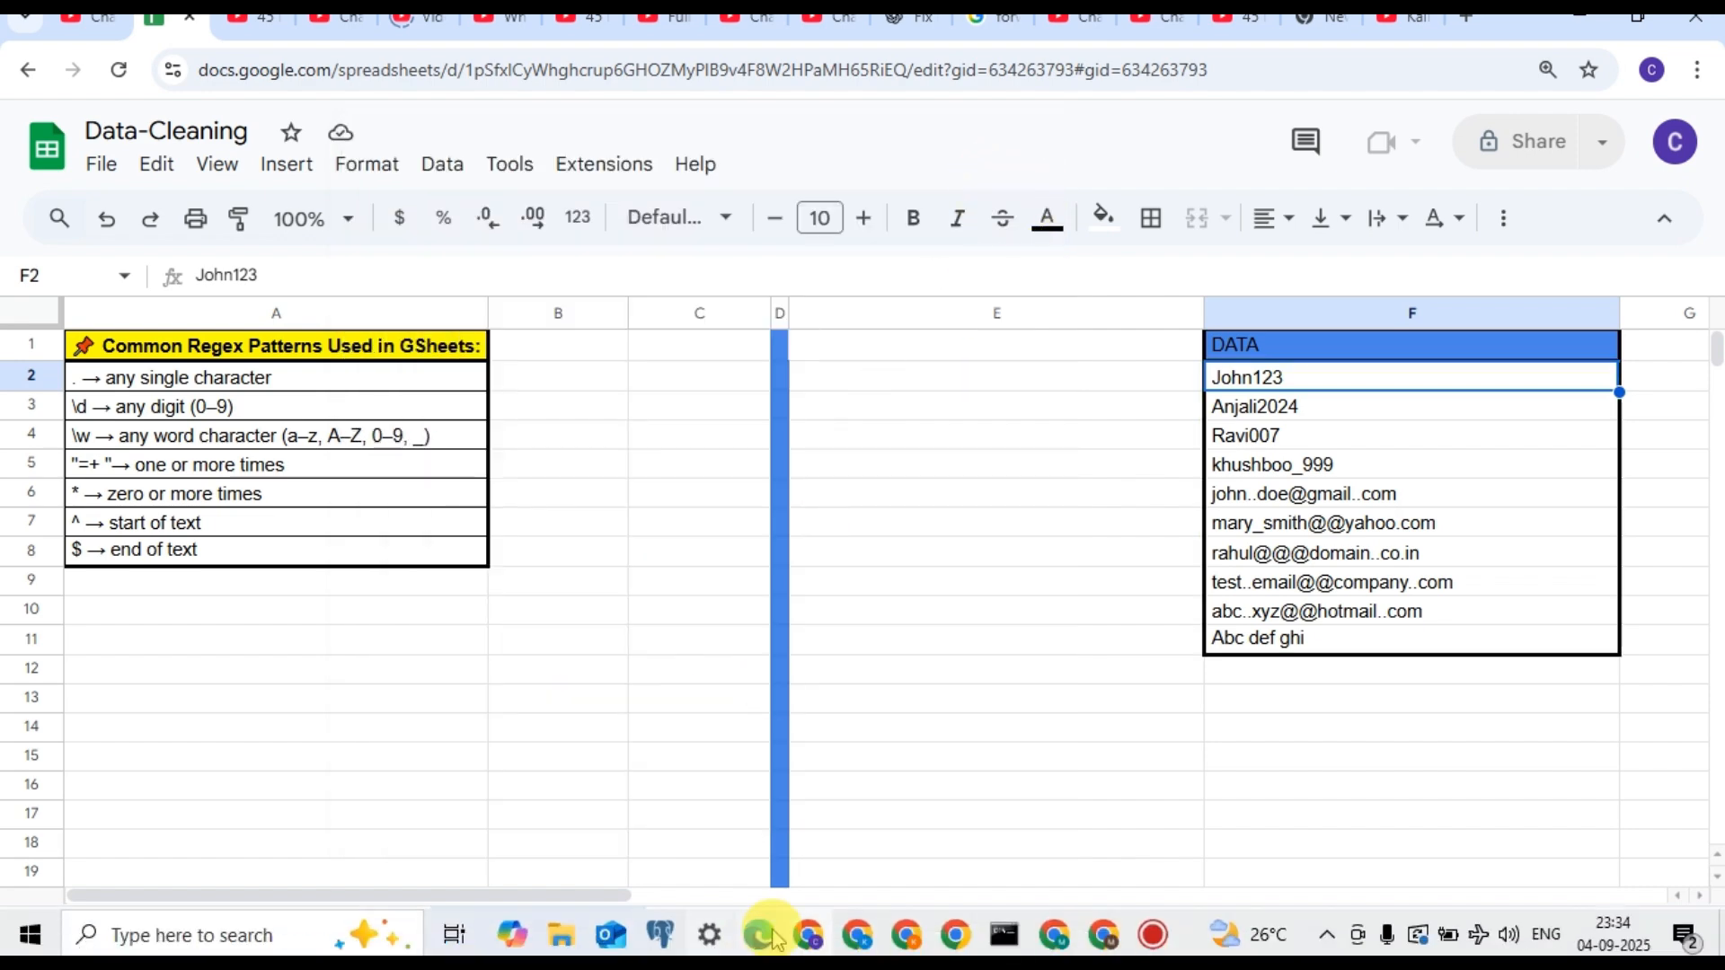
Step: On the Problem Statement sheet, set up a find and replace with the regular expression \d+ and an empty replacement
left_click(728, 937)
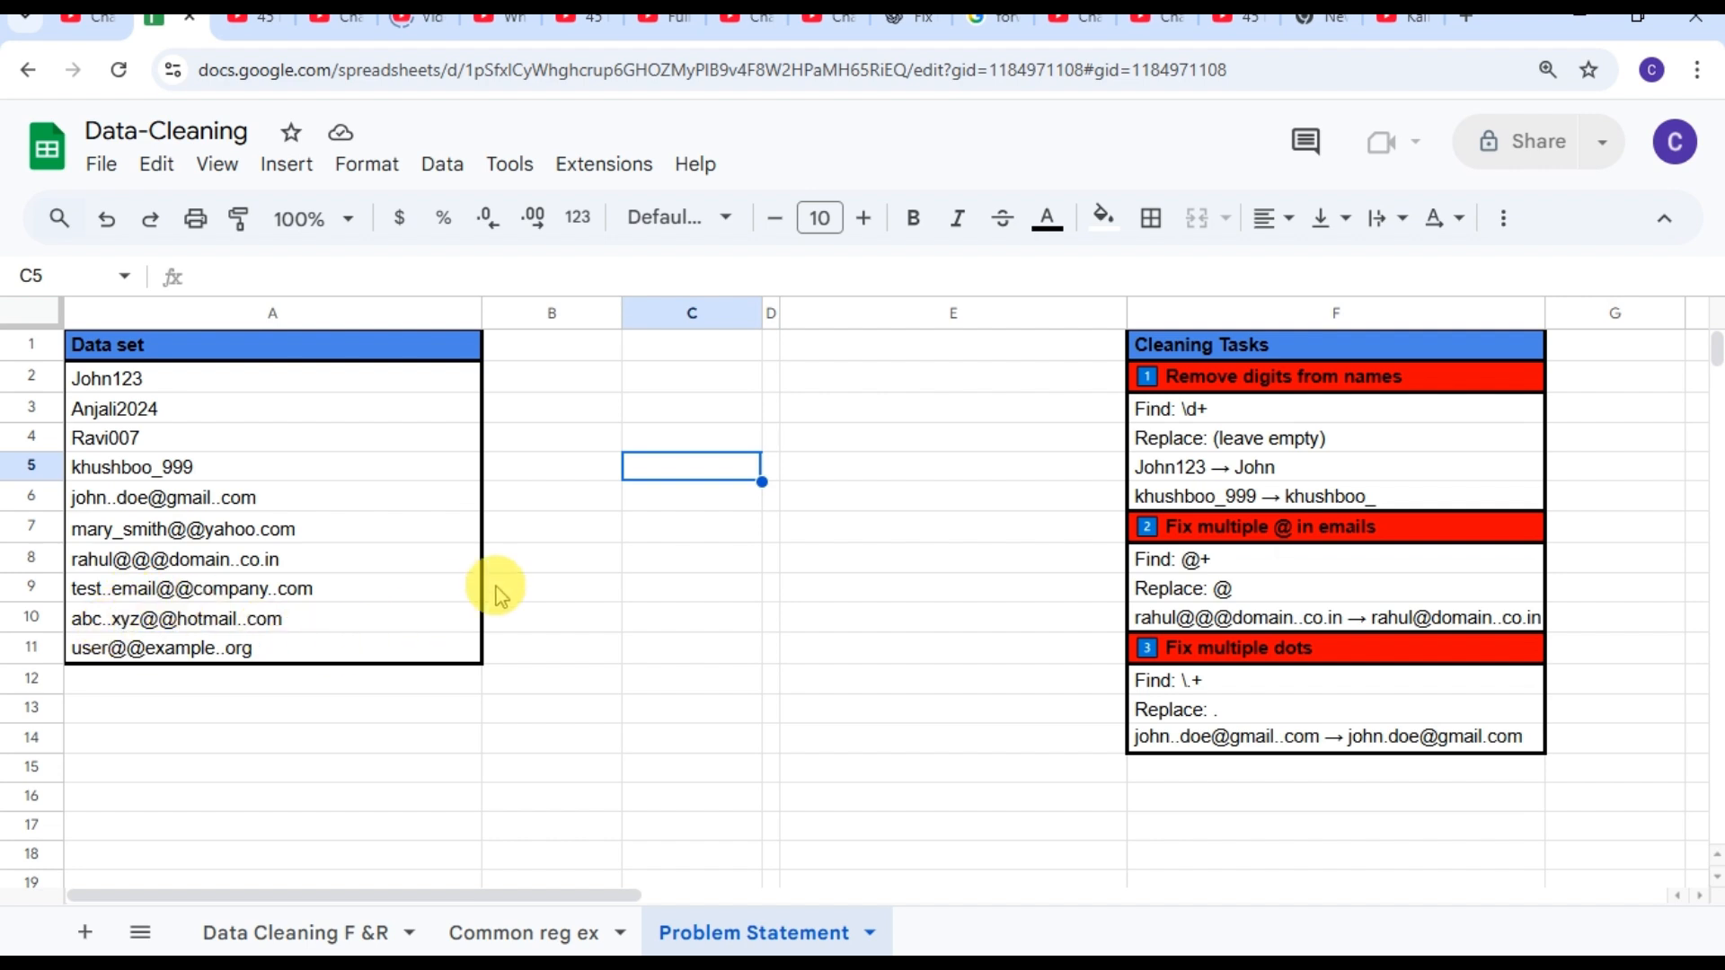
left_click(725, 359)
key("ctrl+h")
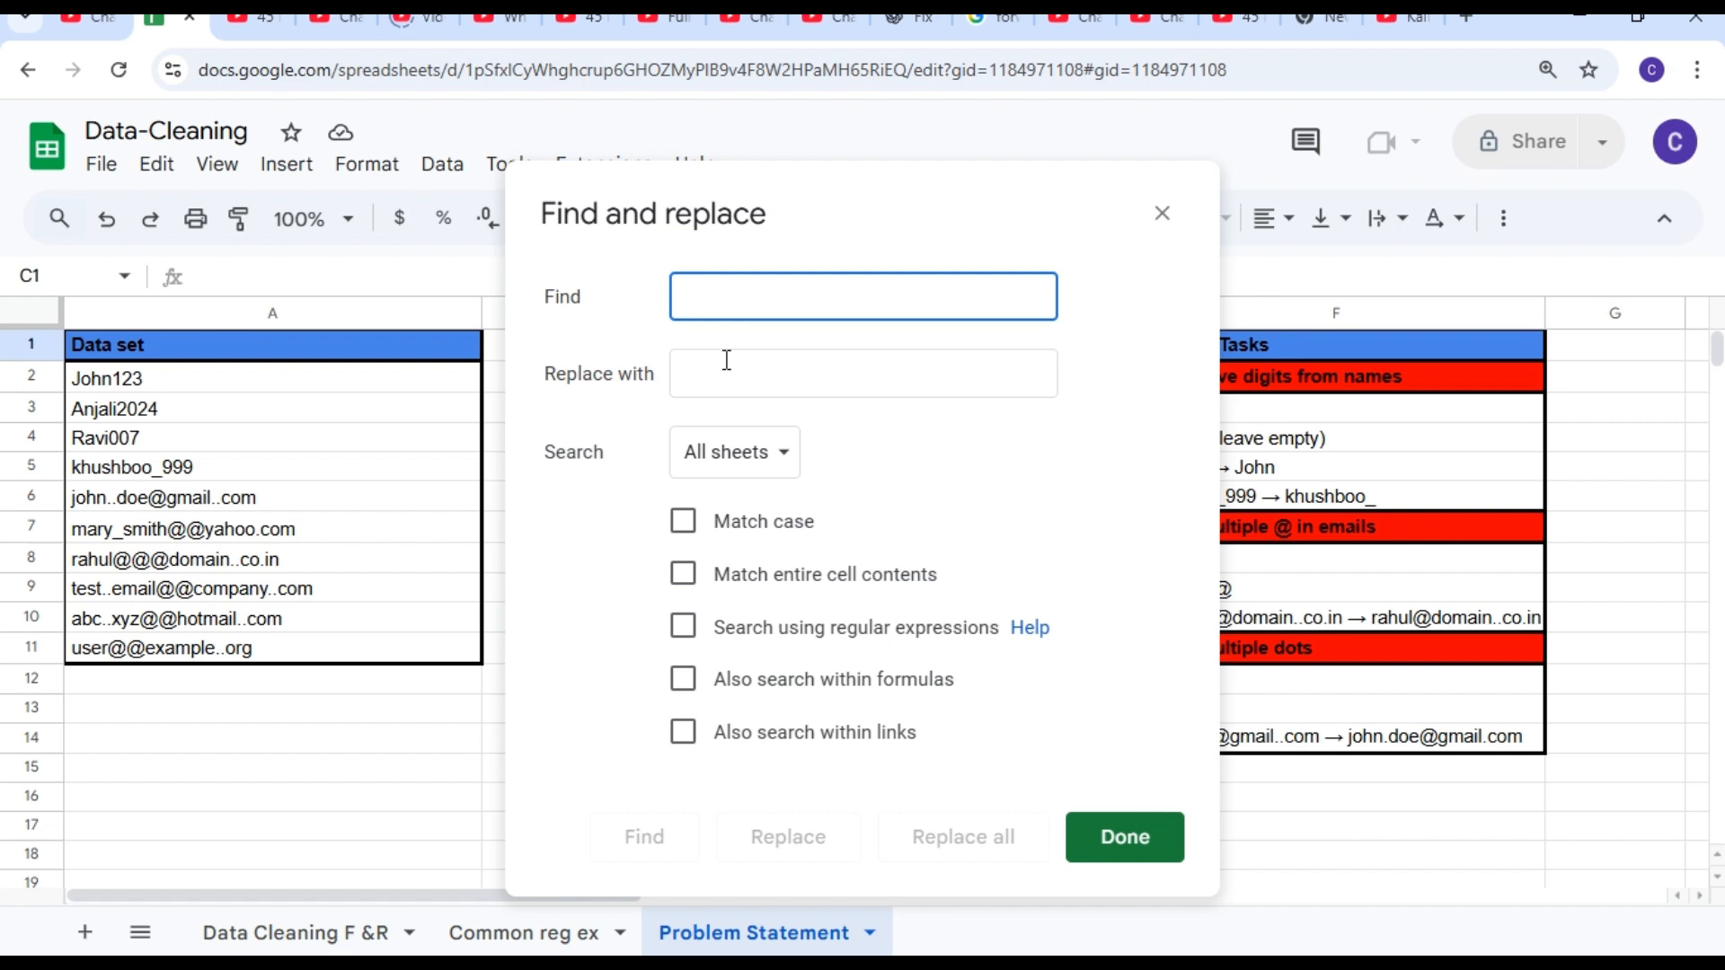
left_click_drag(887, 225, 724, 224)
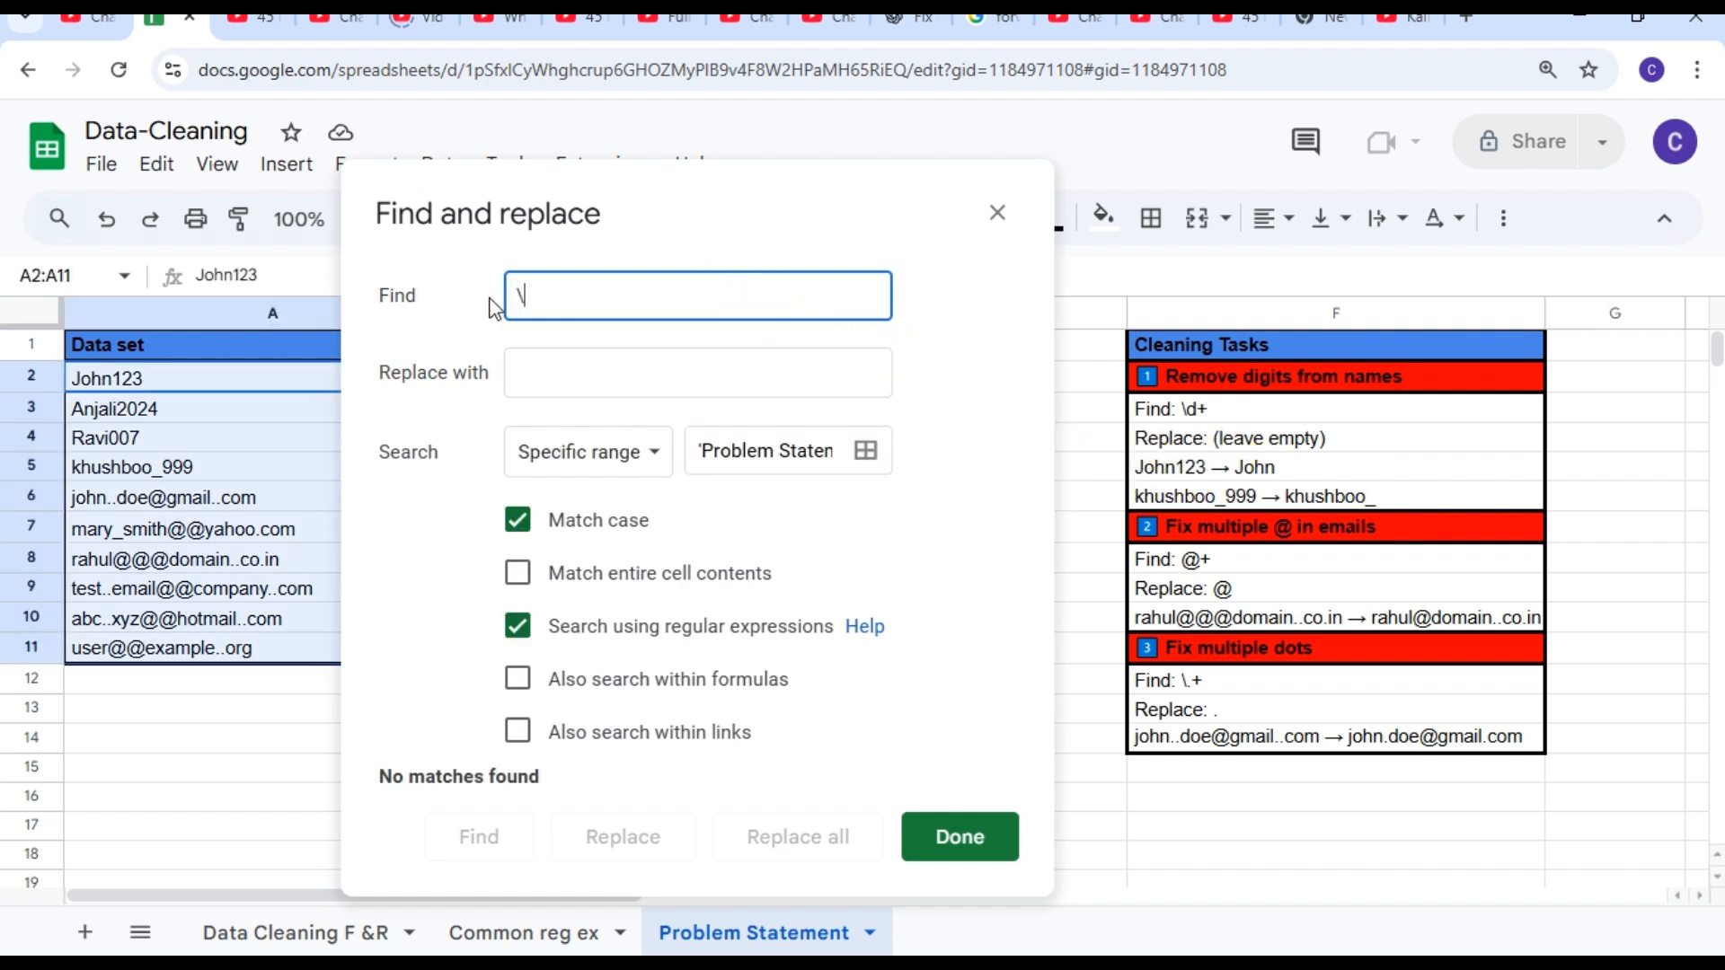
type("d+")
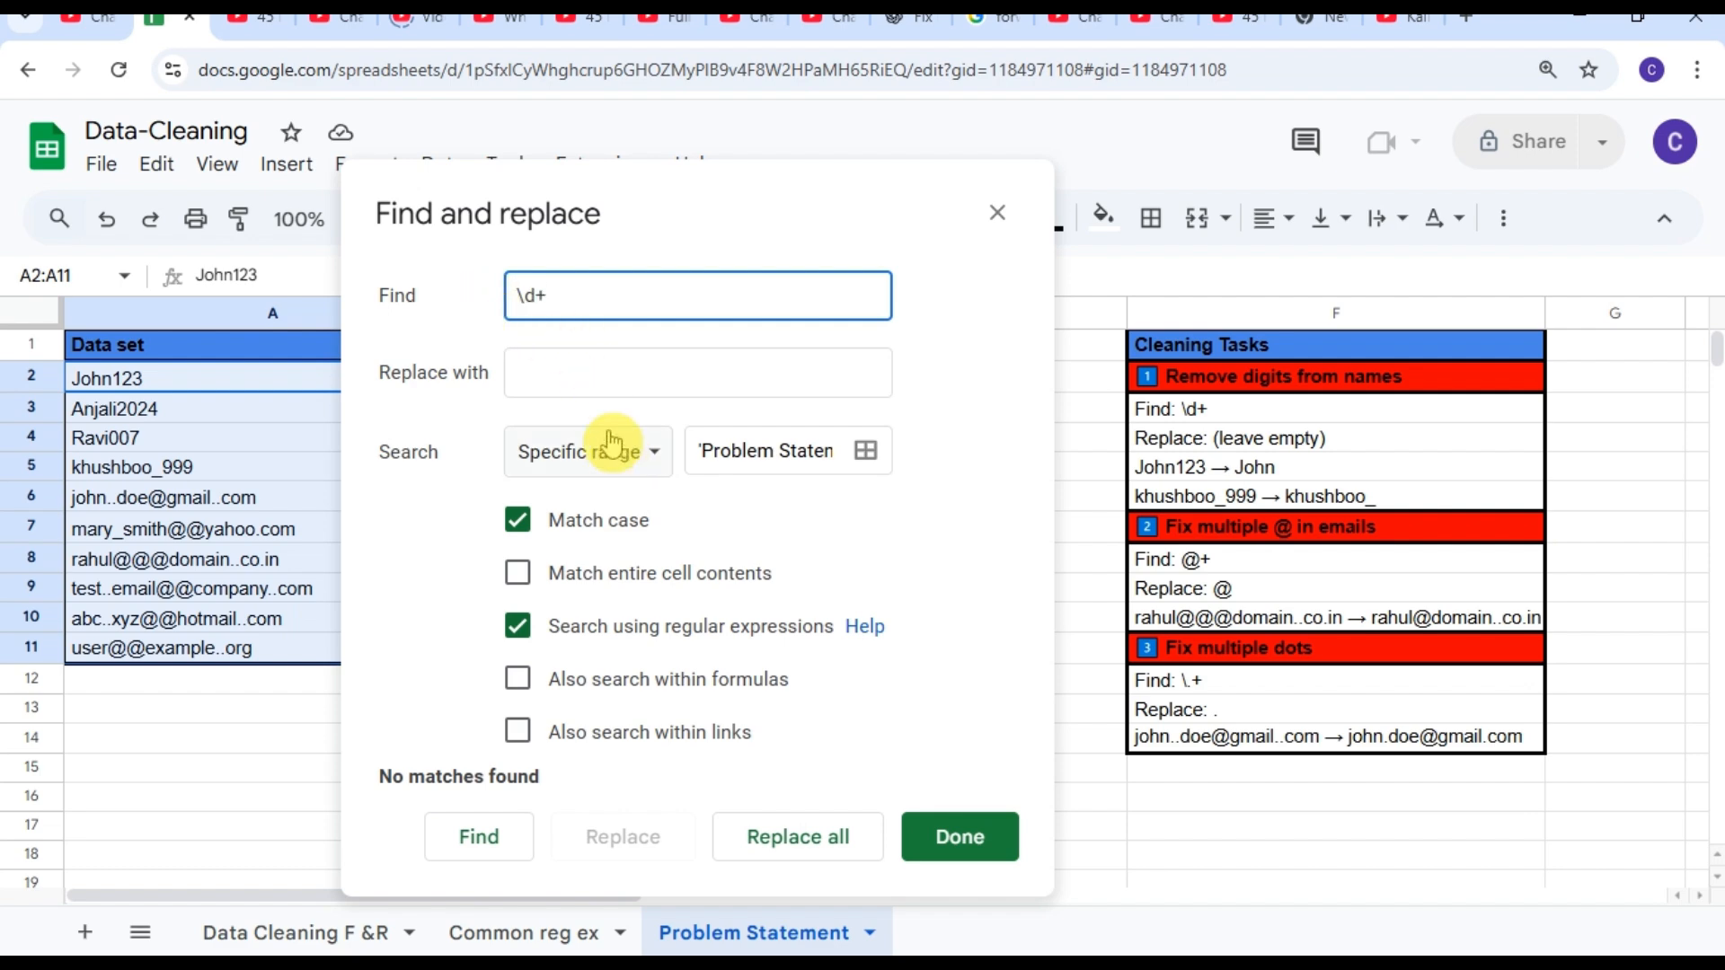
left_click(539, 366)
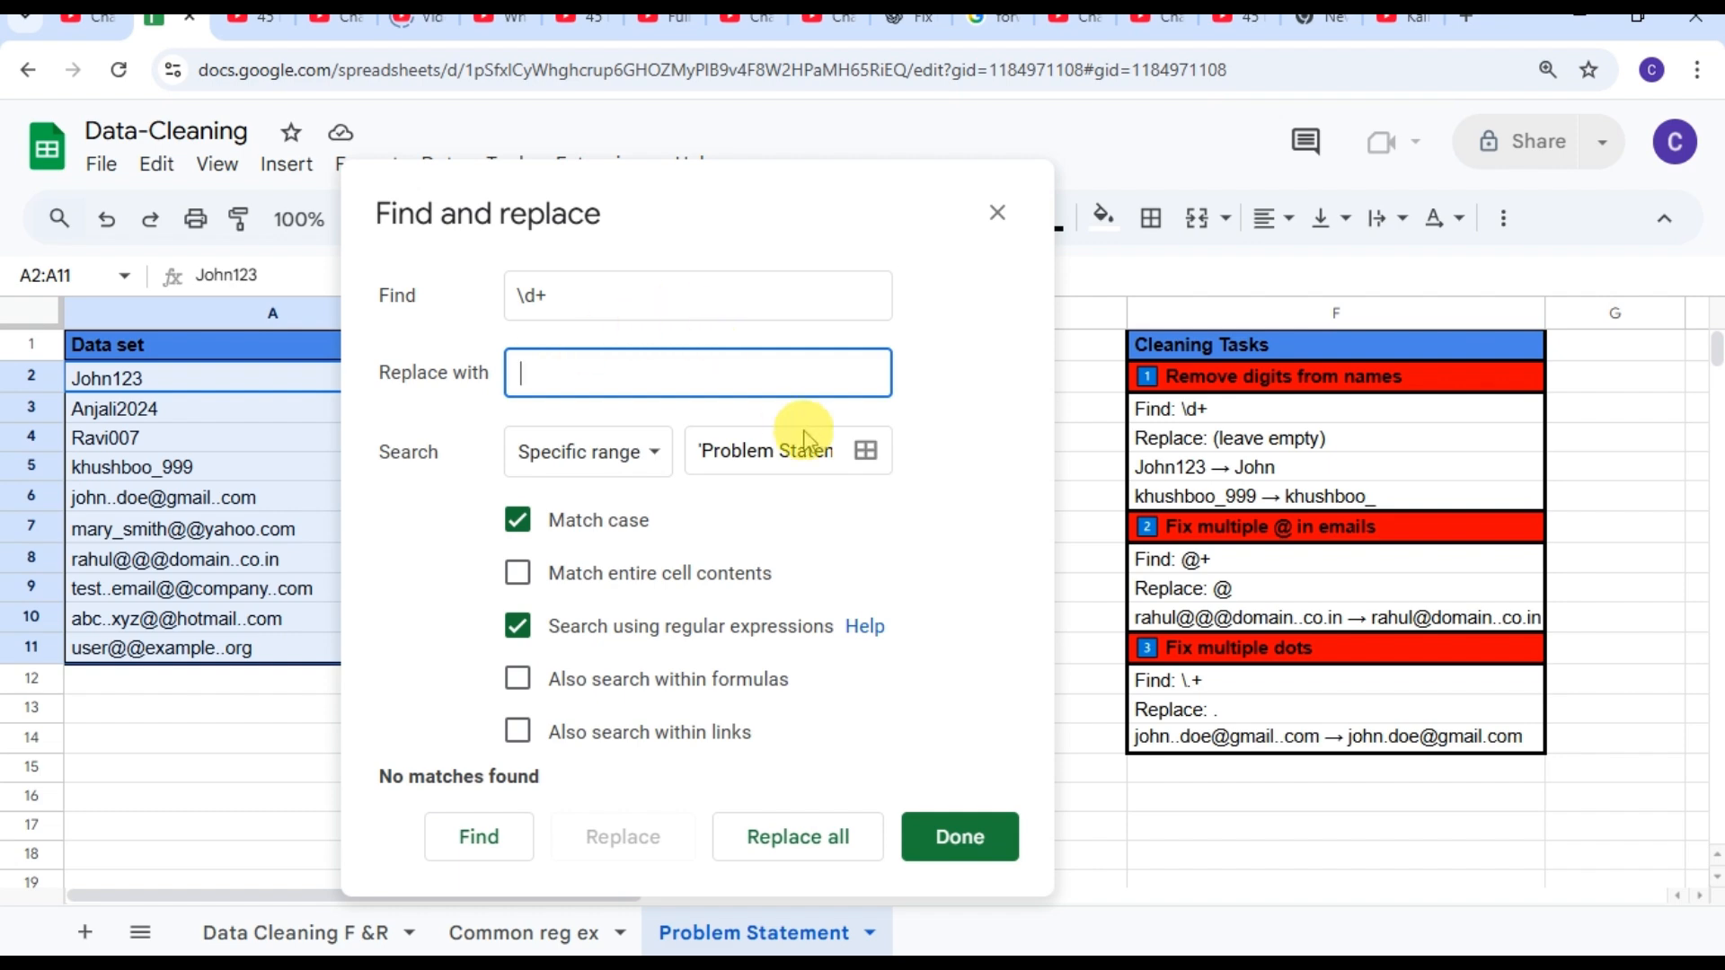
Step: Limit the search to A2:A11 with case matching off and remove all matched digits
left_click(875, 471)
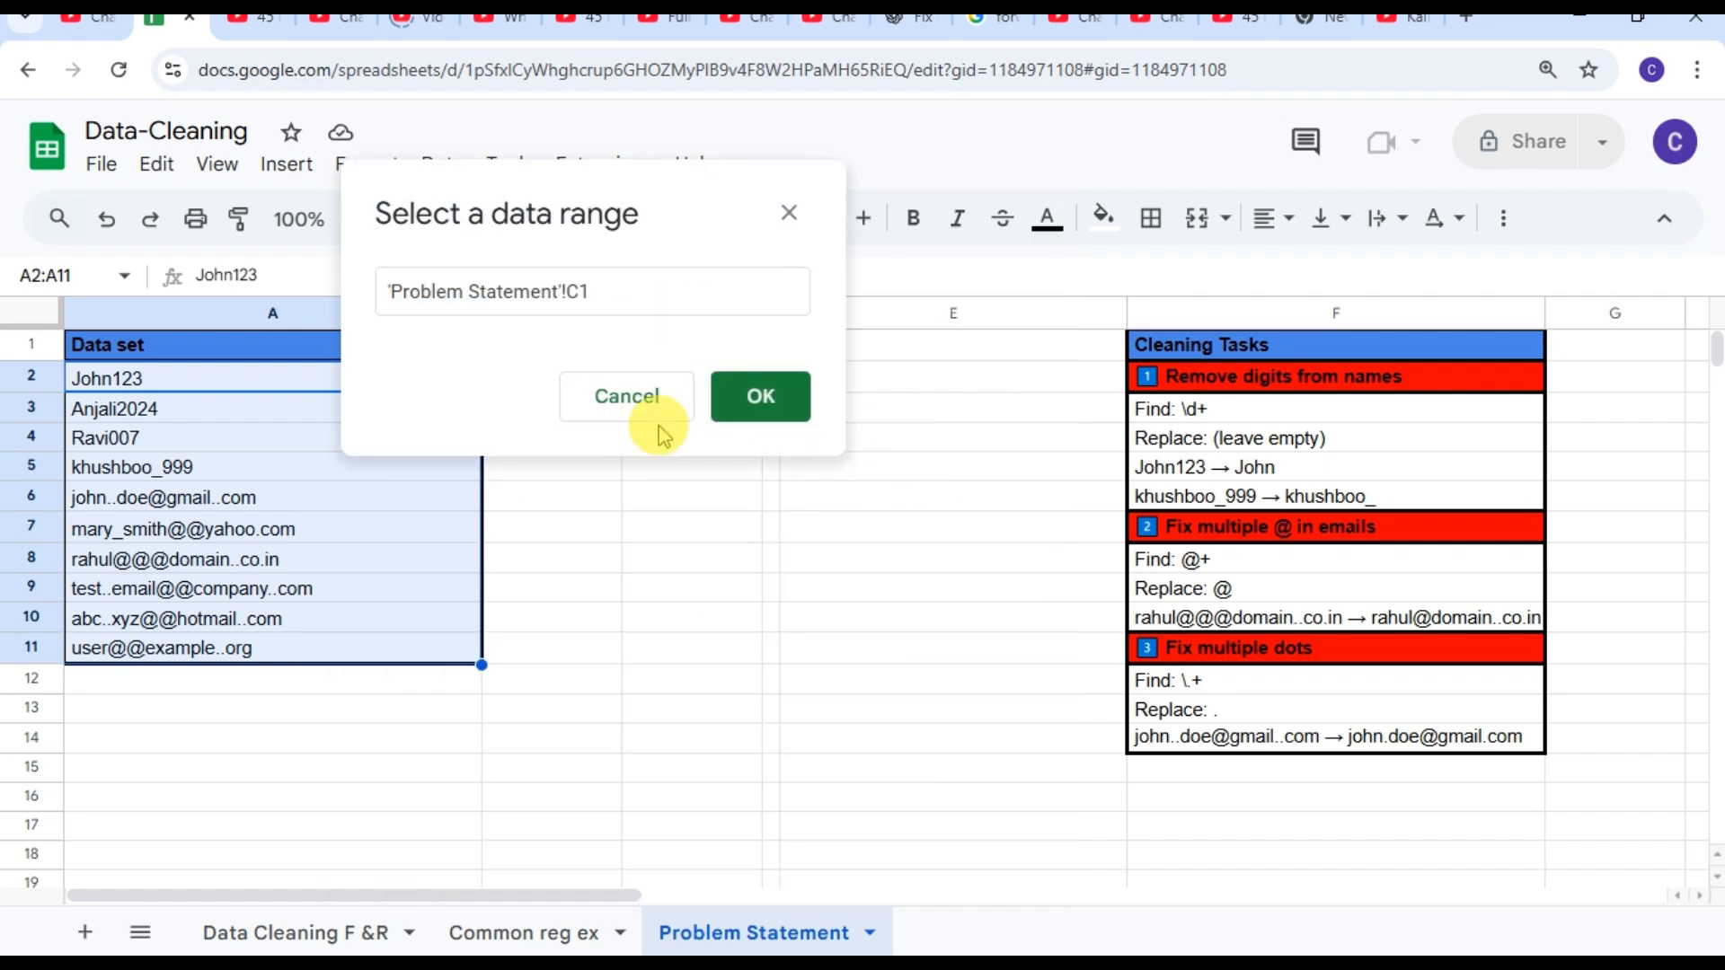
left_click_drag(217, 396, 236, 653)
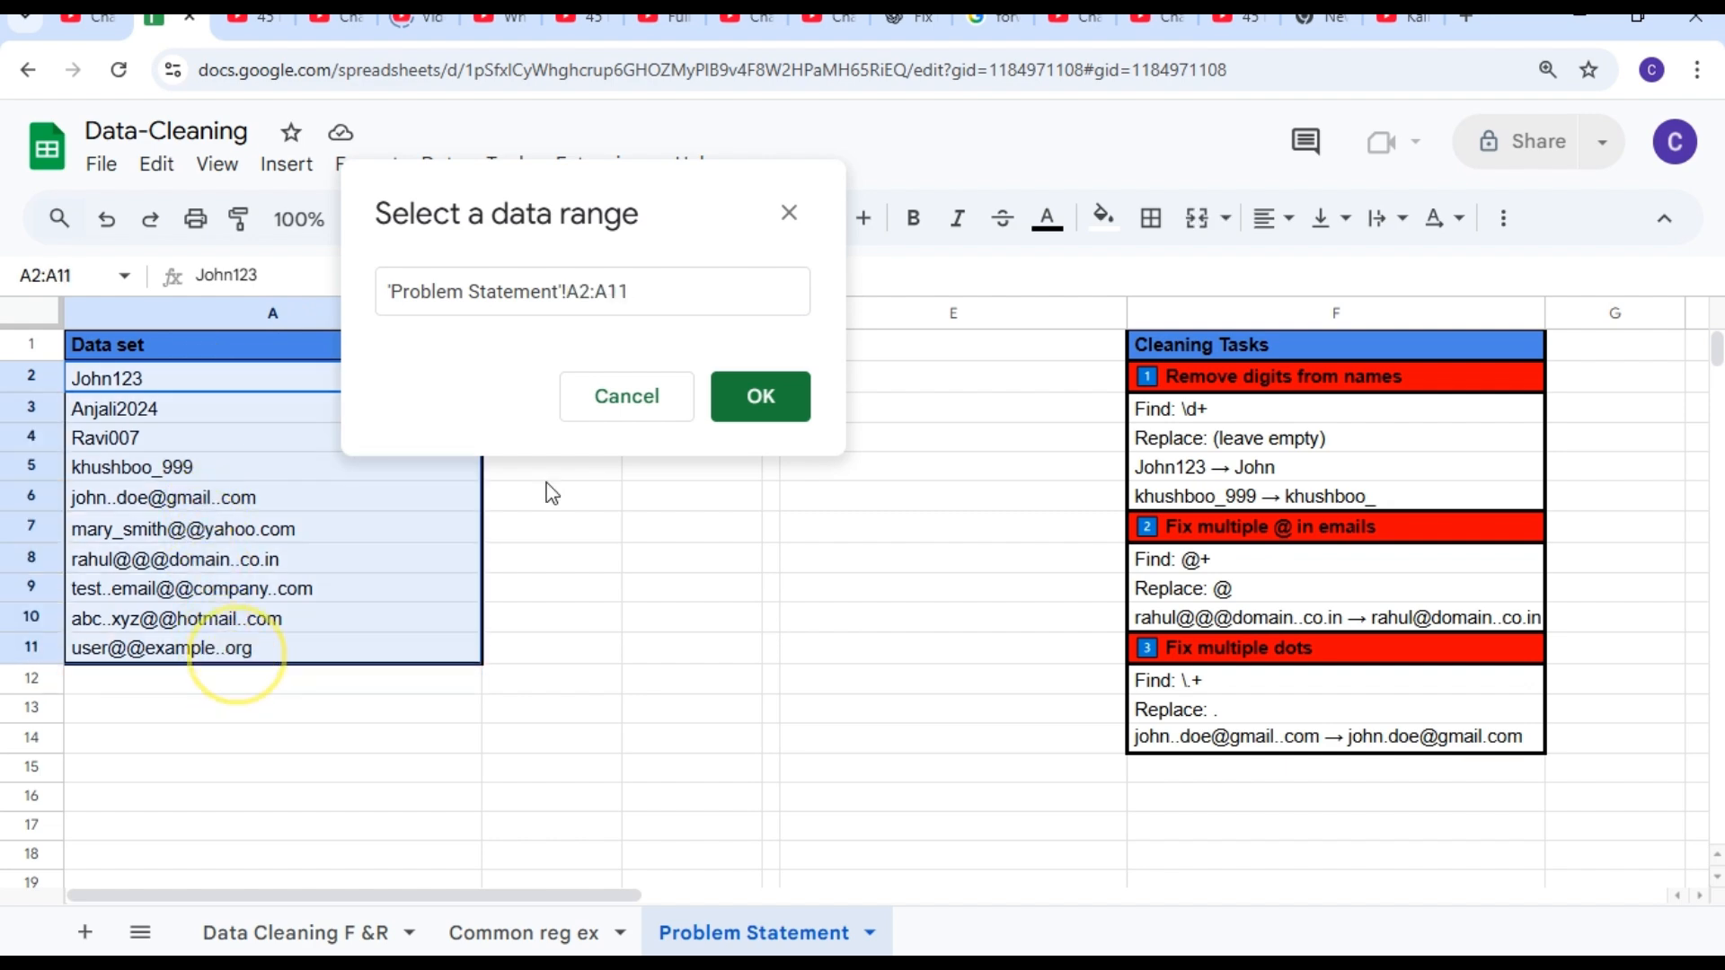
left_click(744, 393)
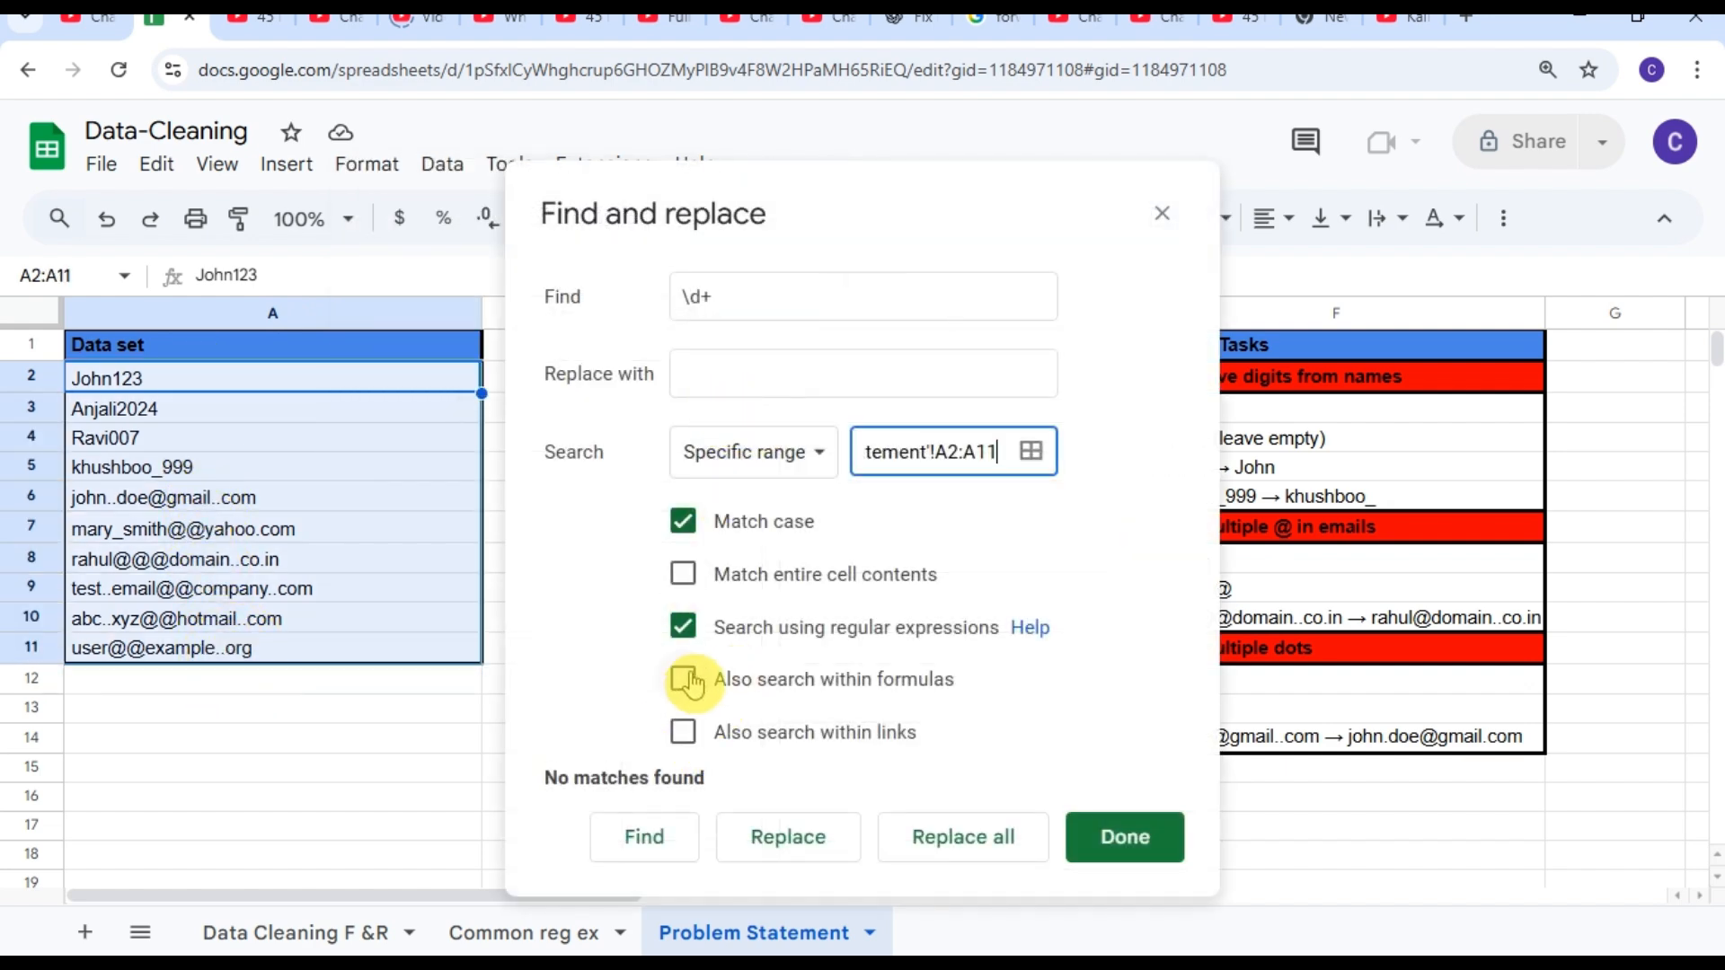
left_click(683, 521)
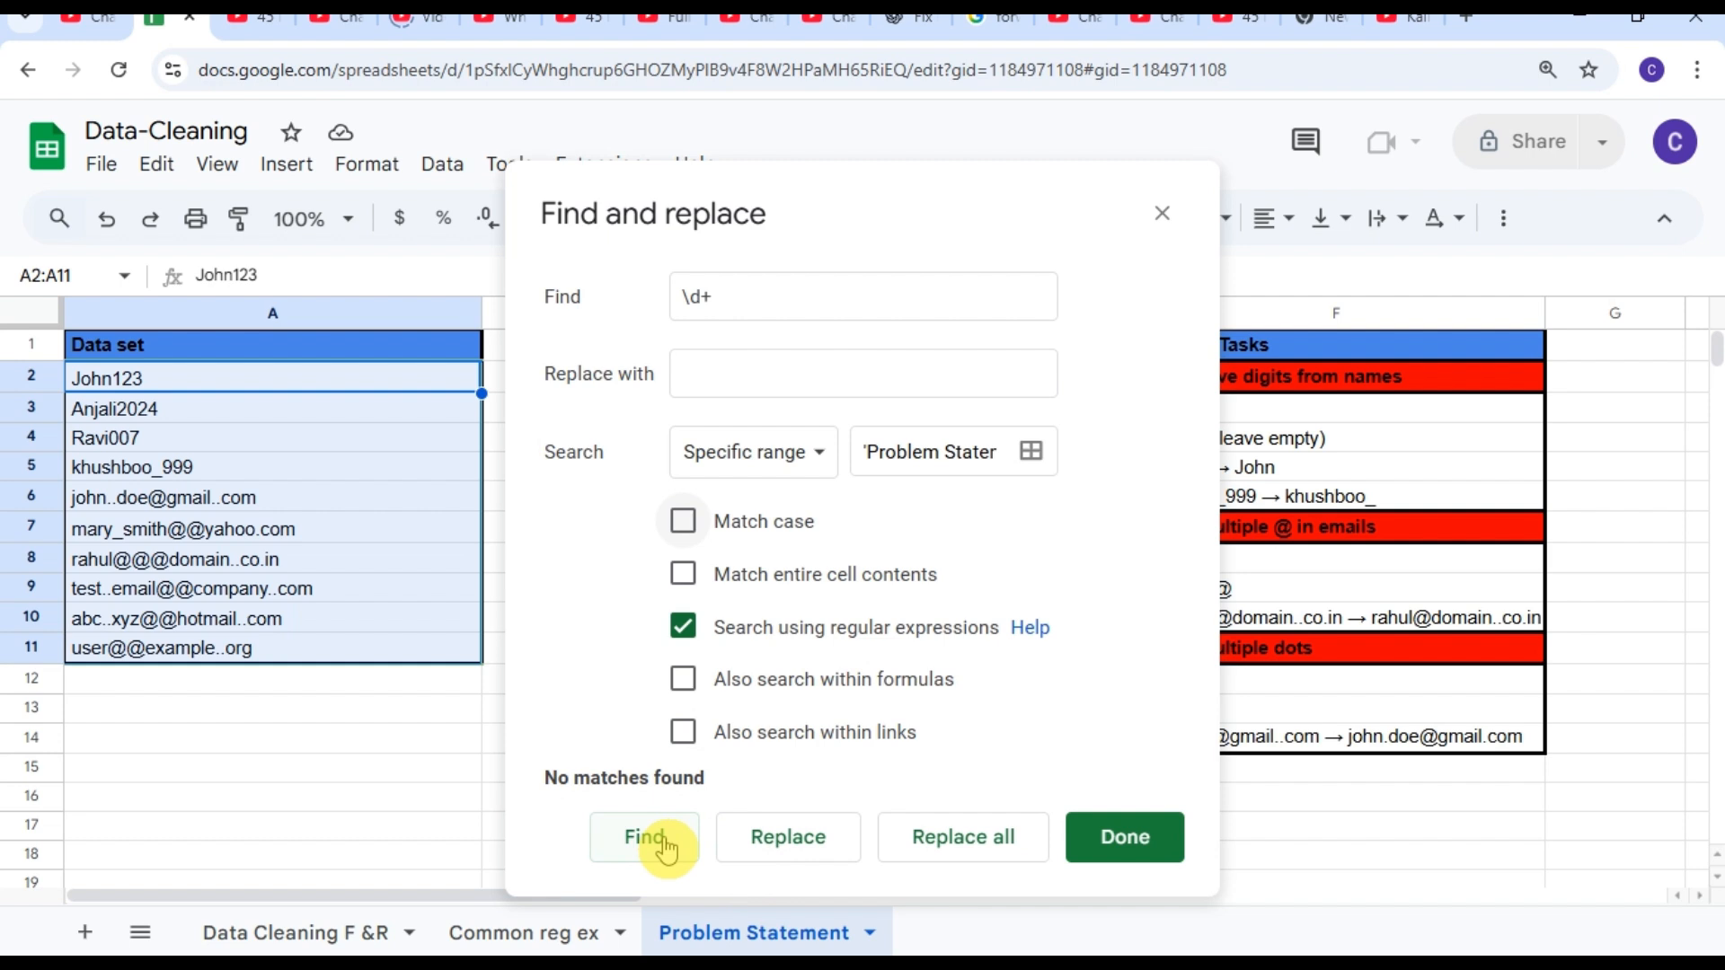
left_click(932, 852)
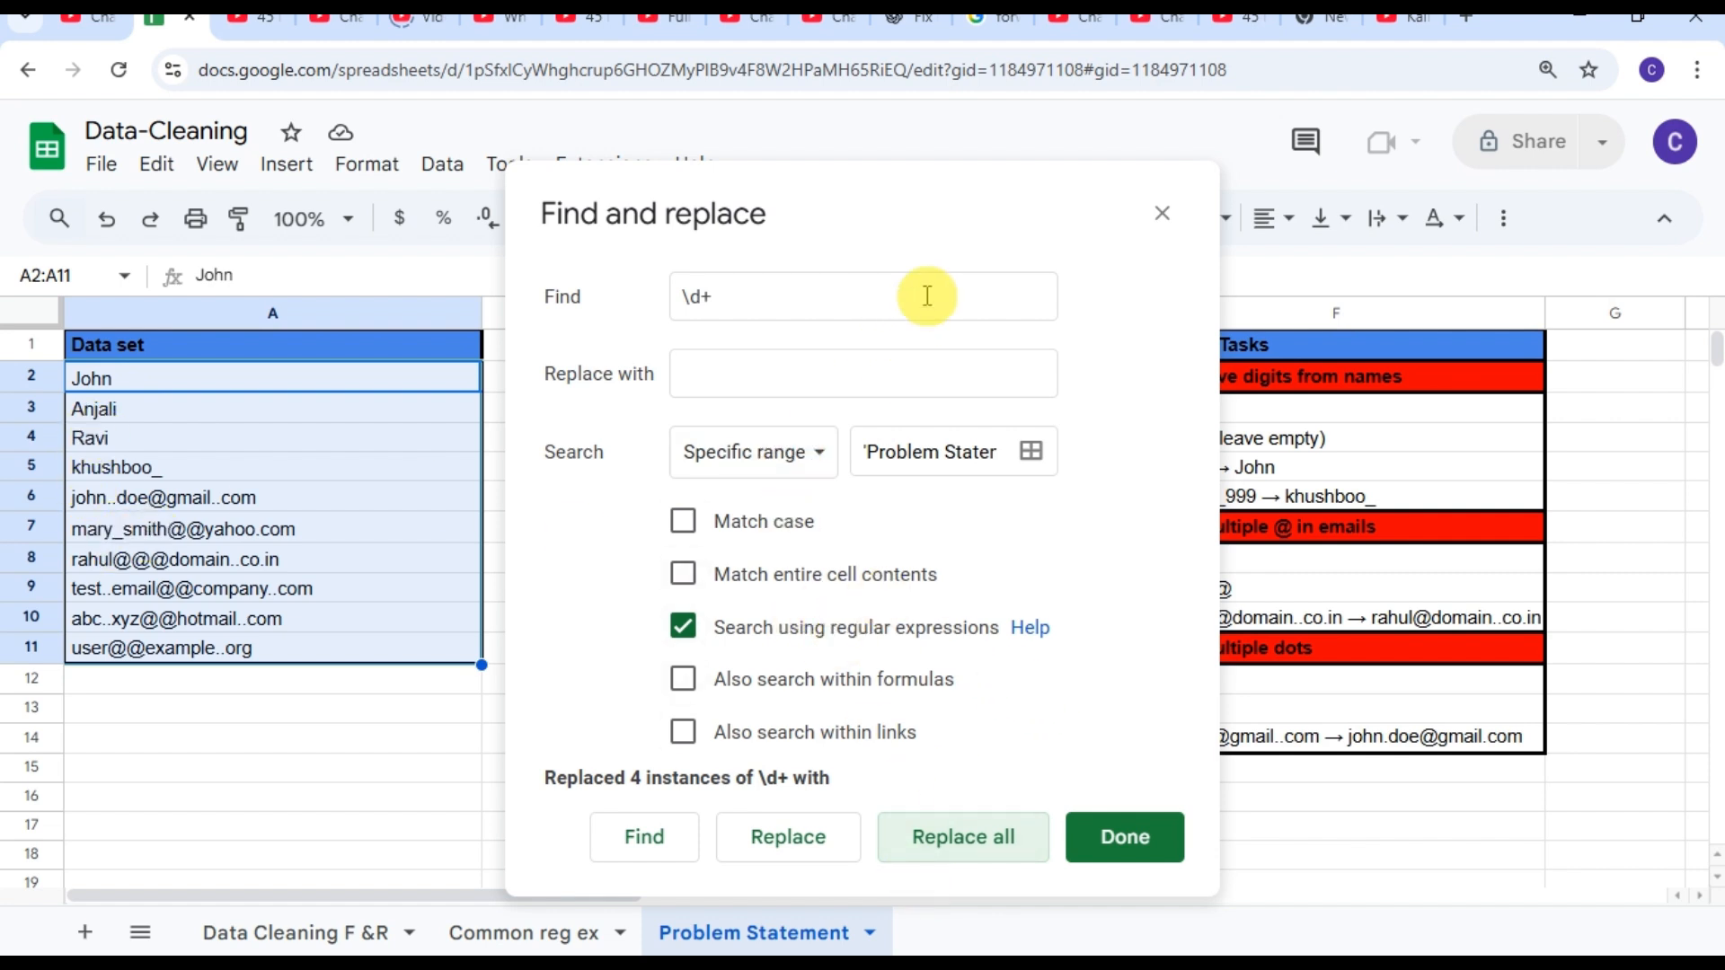
Step: Replace every match of the pattern @+ in A2:A11 with a space followed by a single @
left_click_drag(970, 231, 815, 180)
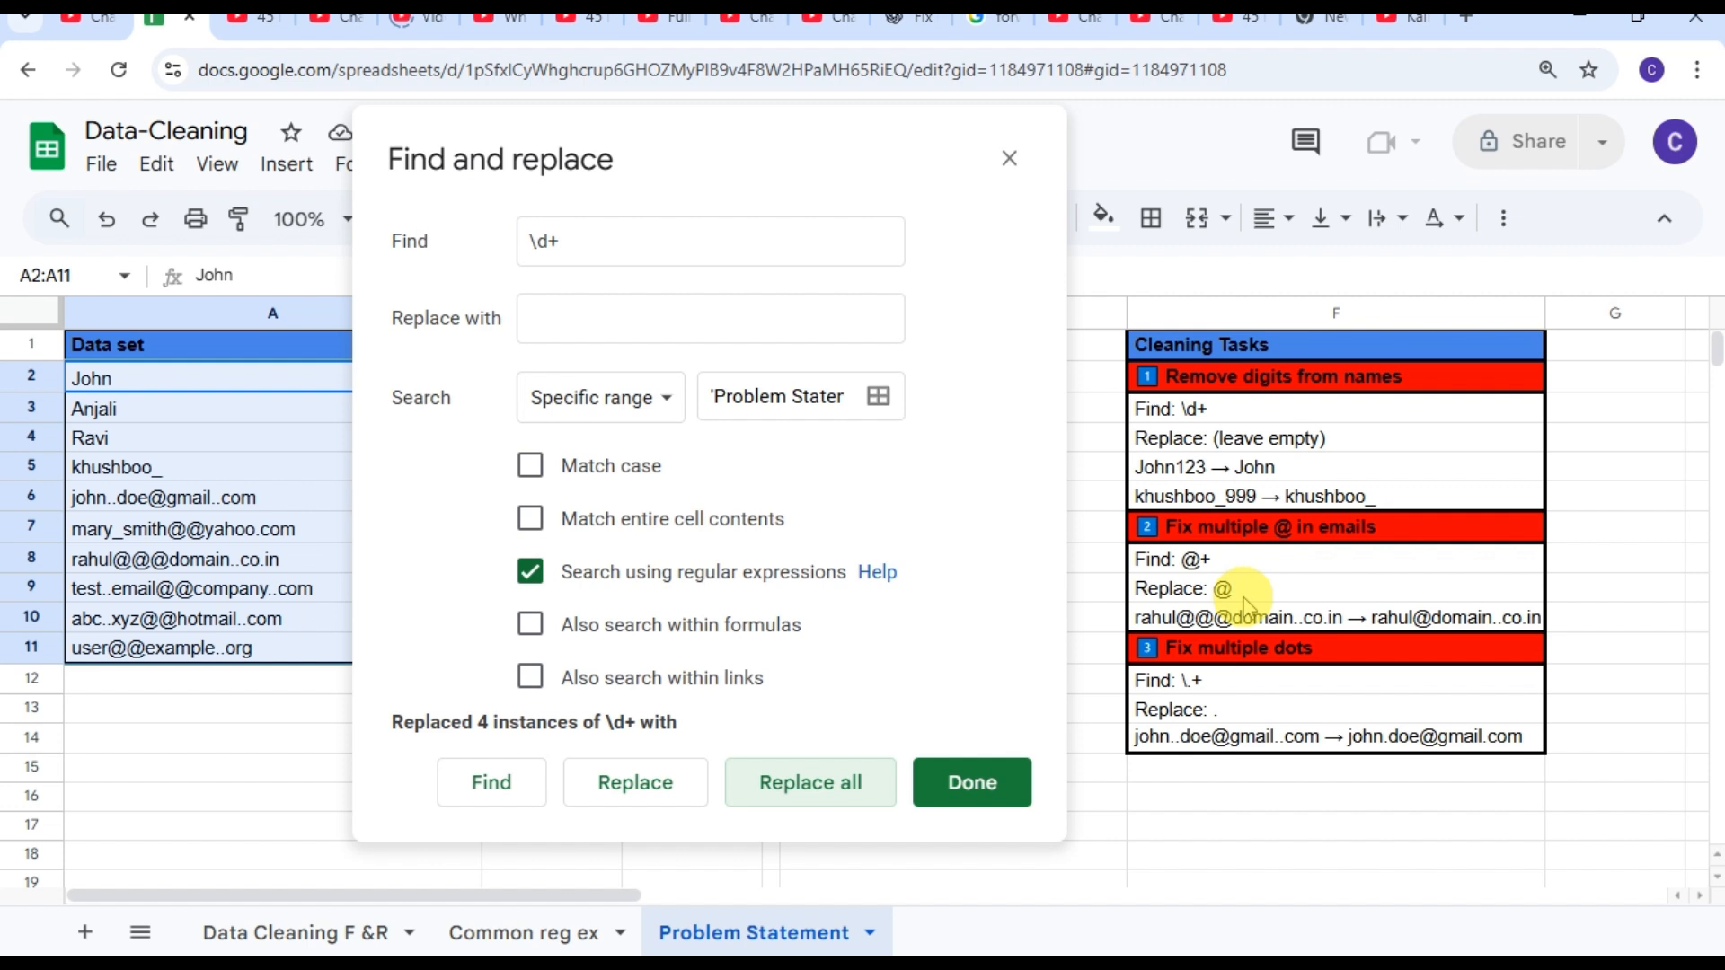
left_click(554, 231)
key("BackSpace")
key("BackSpace")
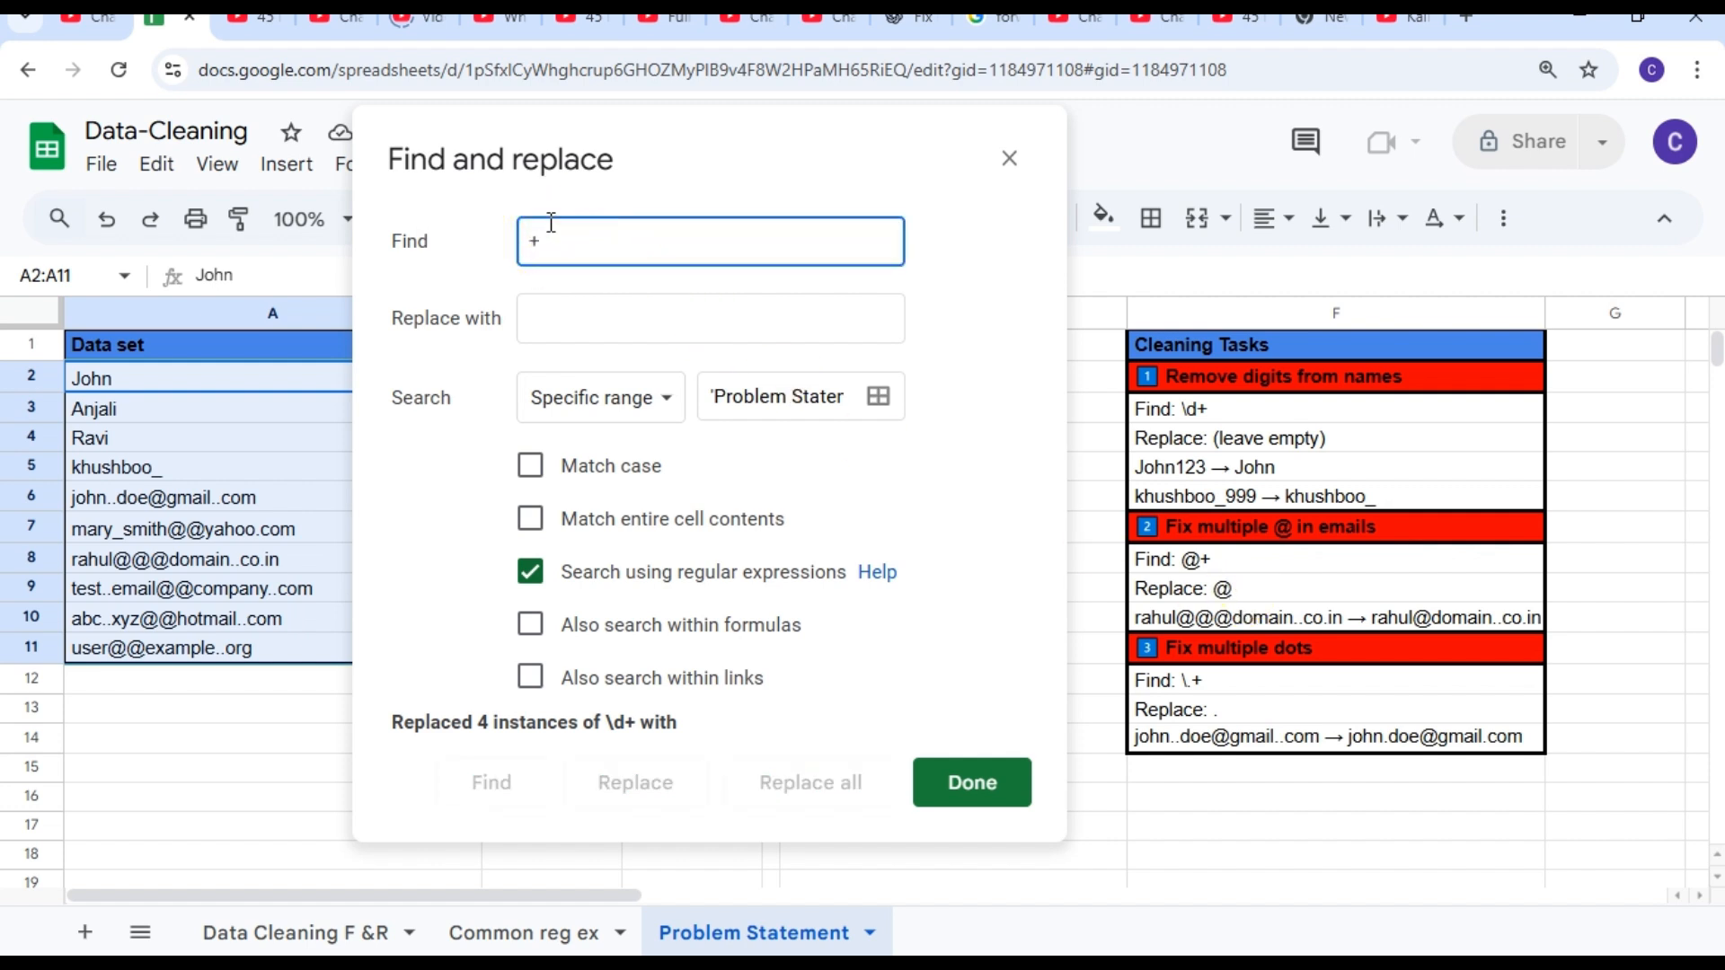
type("@")
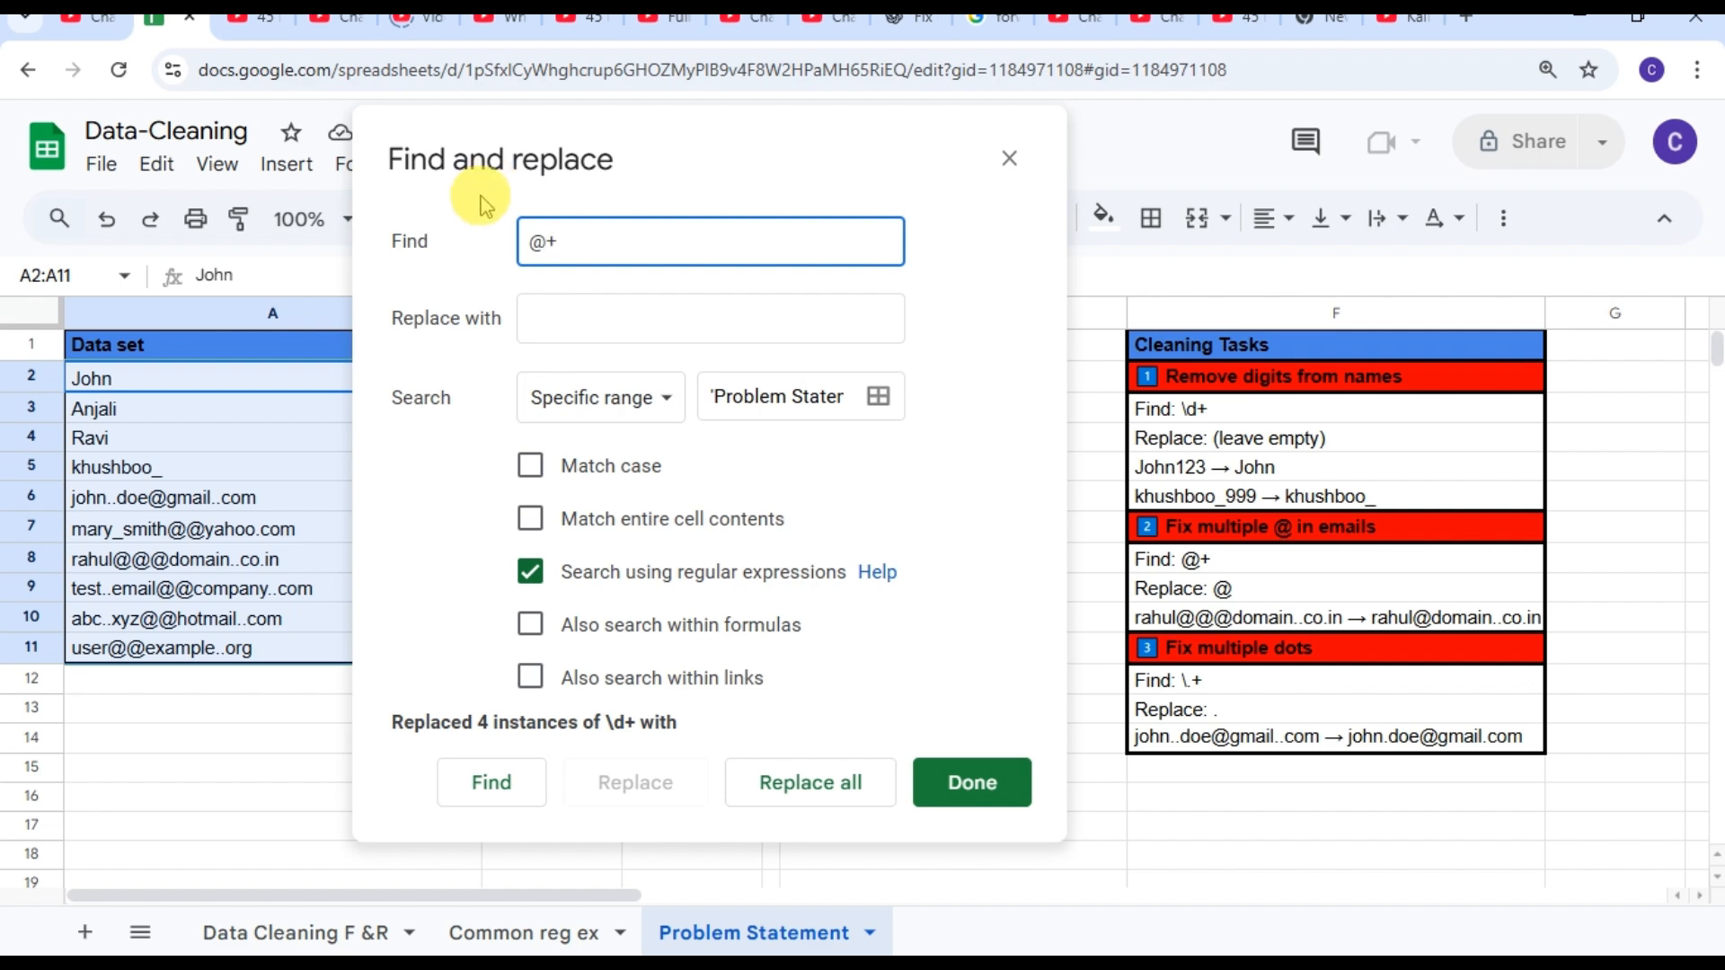
left_click(551, 326)
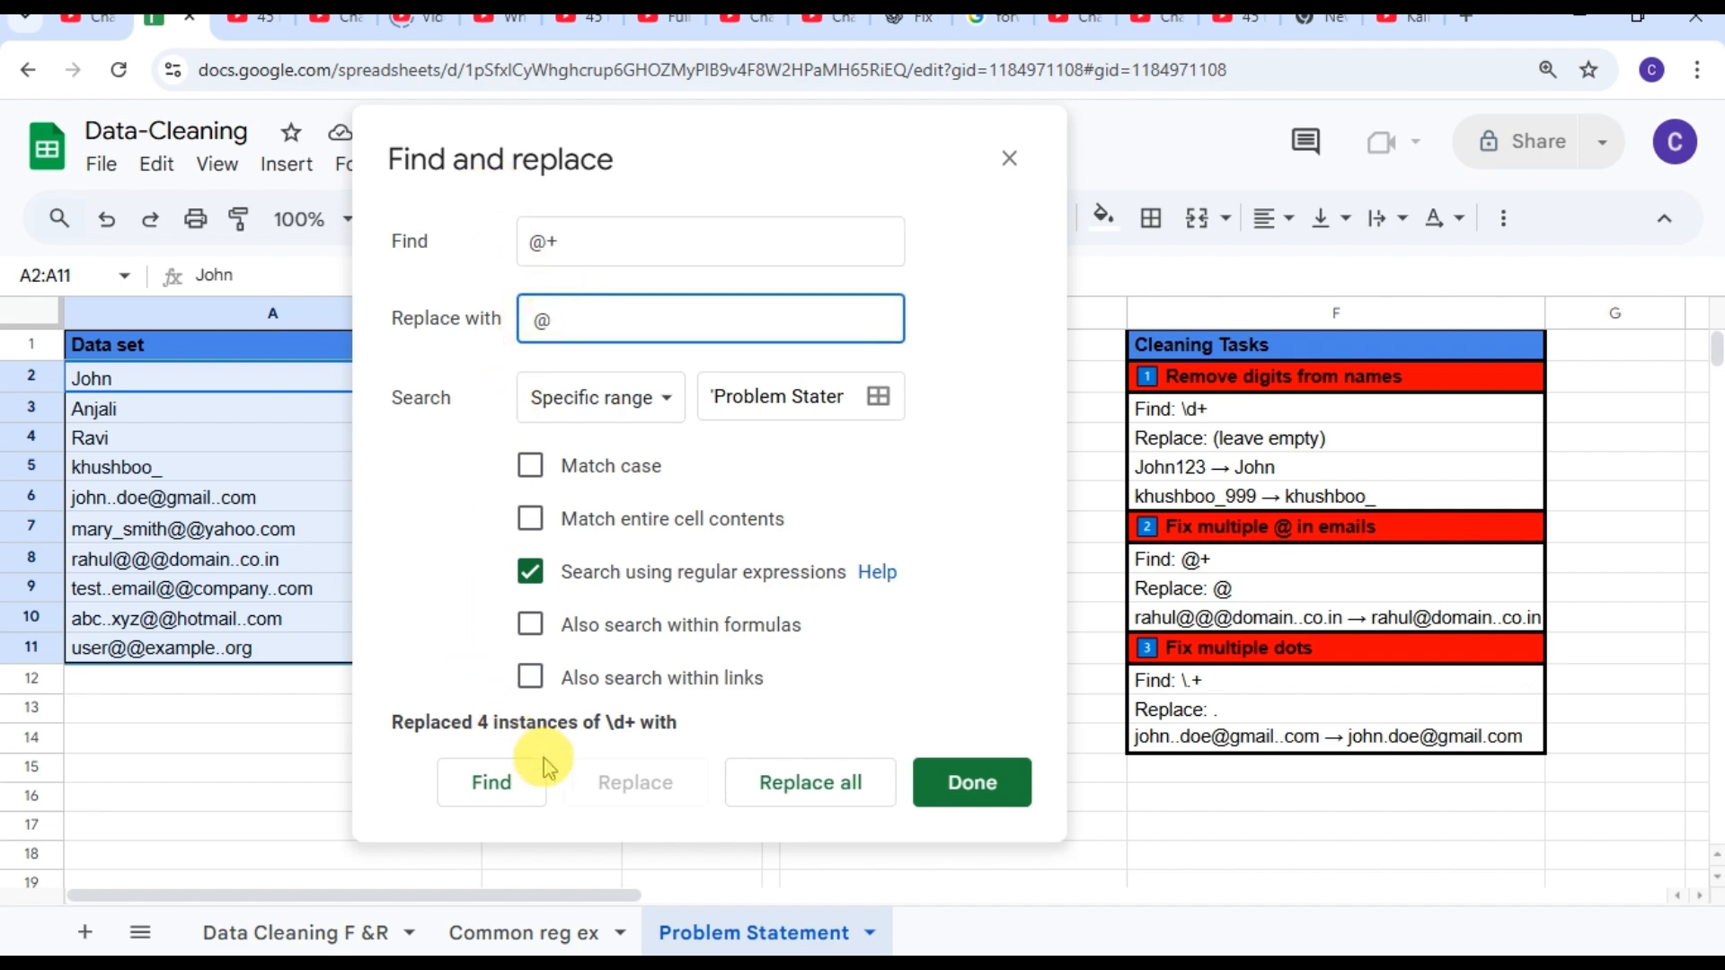
left_click(810, 806)
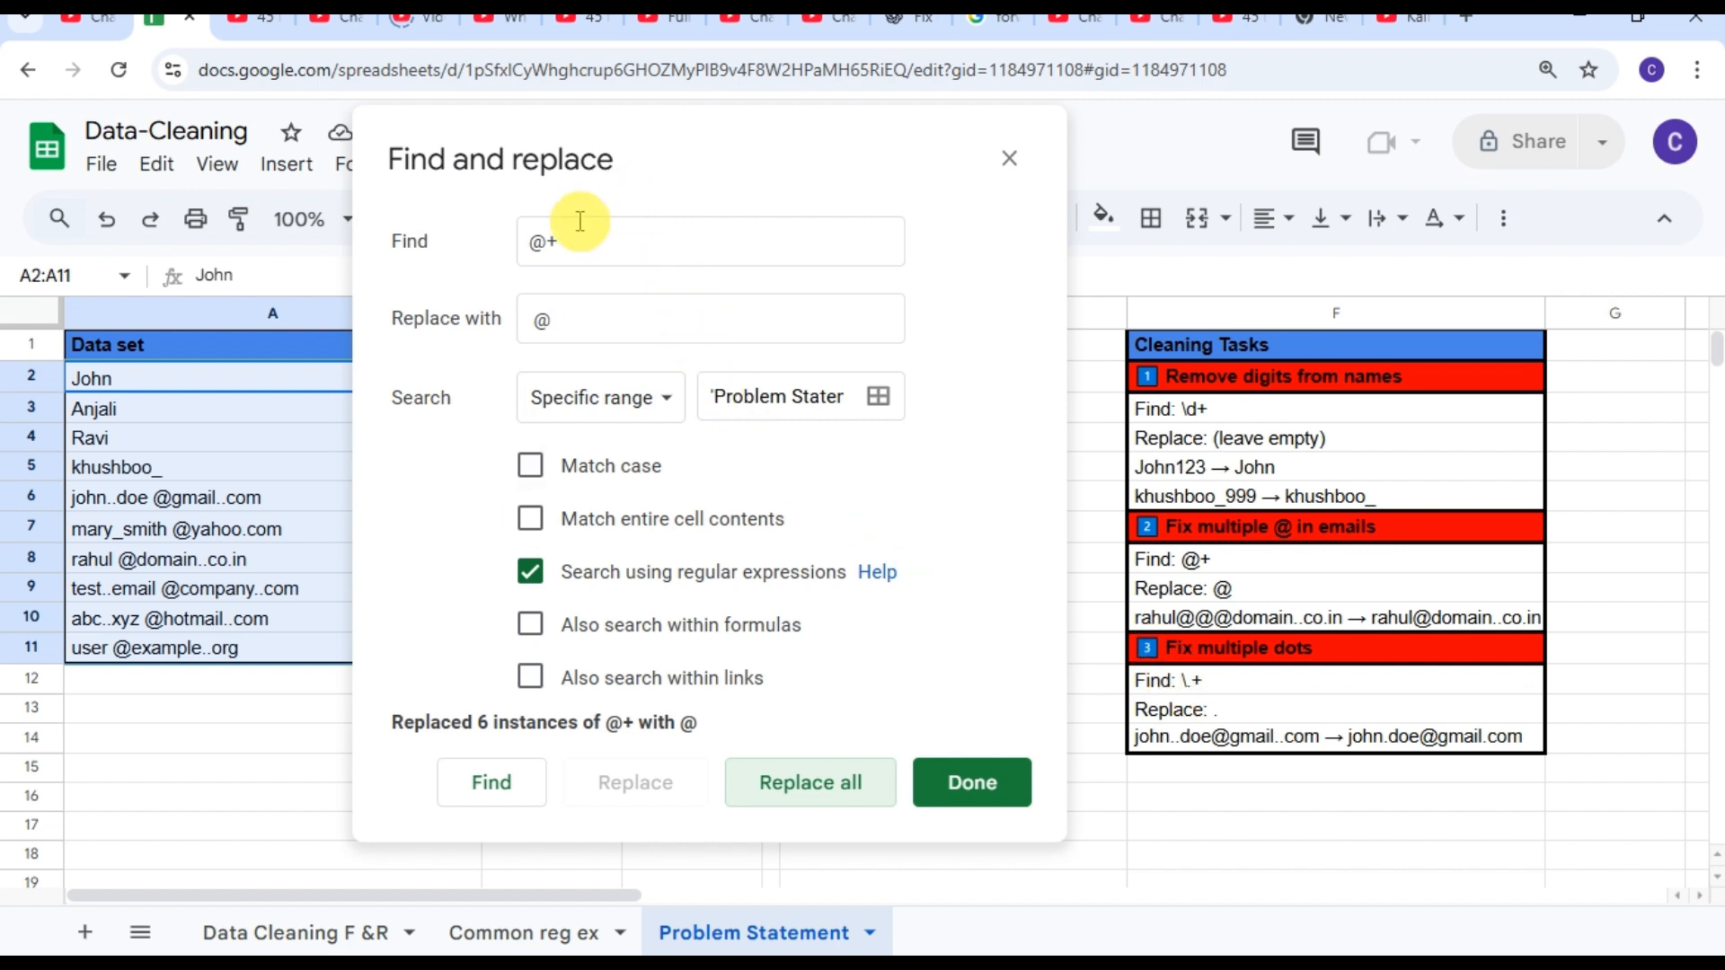
Step: Change the search pattern to \.+ to match one or more literal dots
left_click(545, 241)
key("BackSpace")
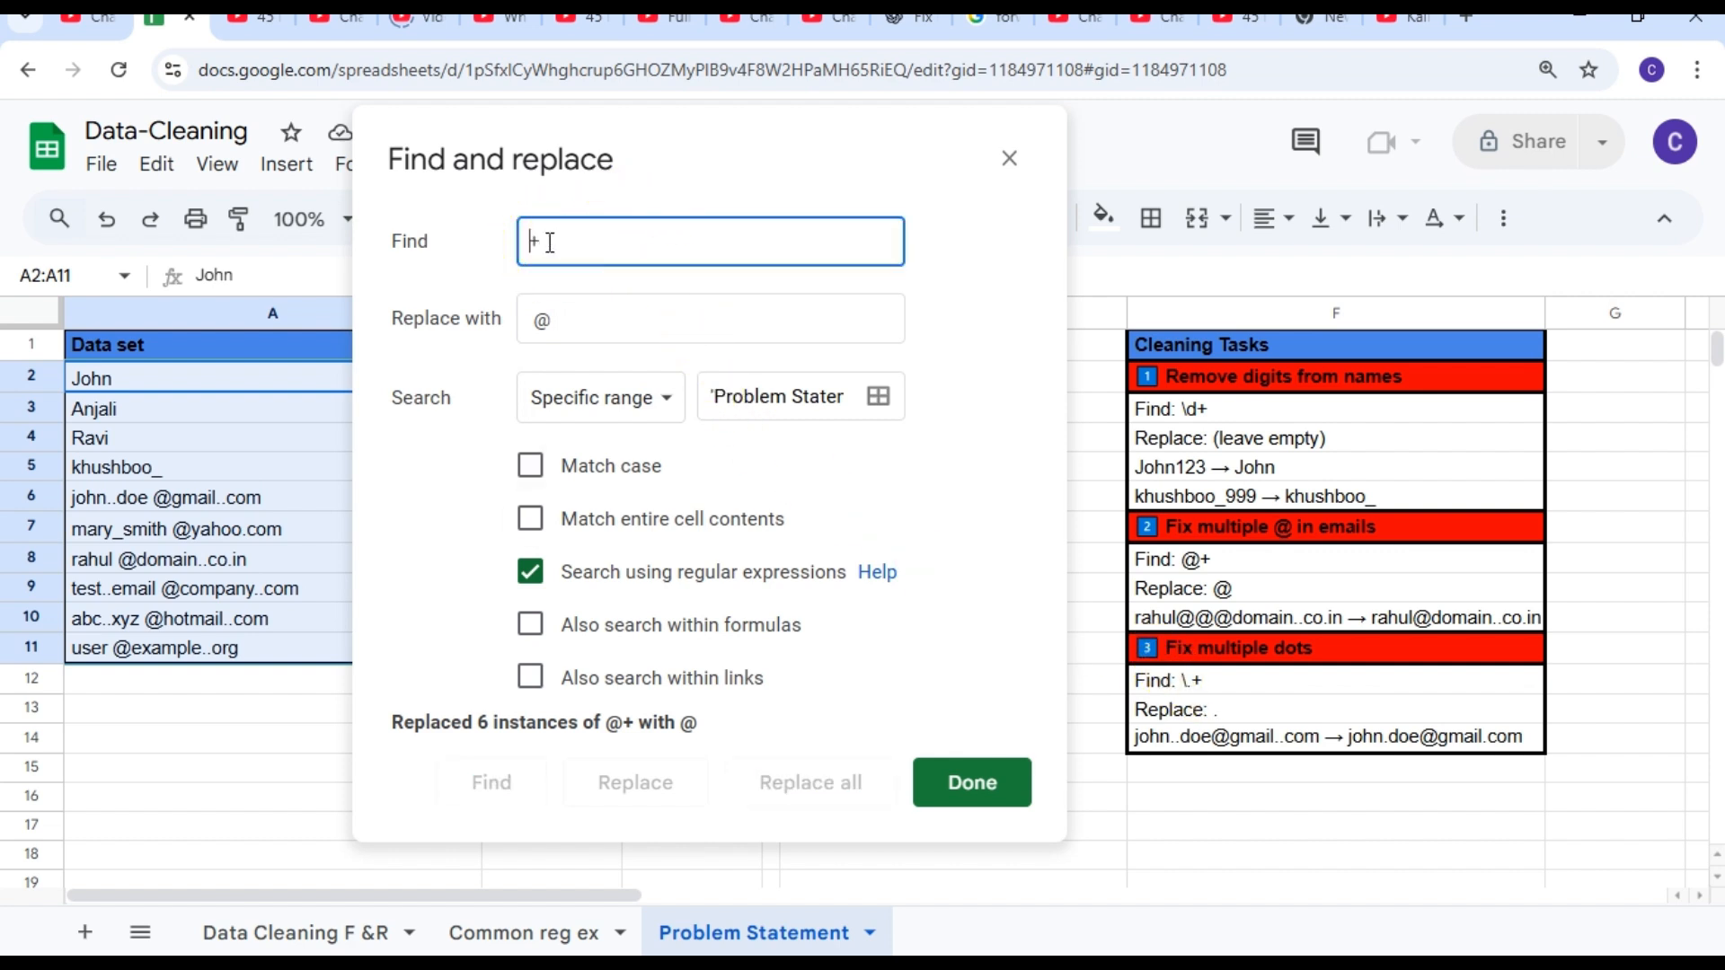
type(".")
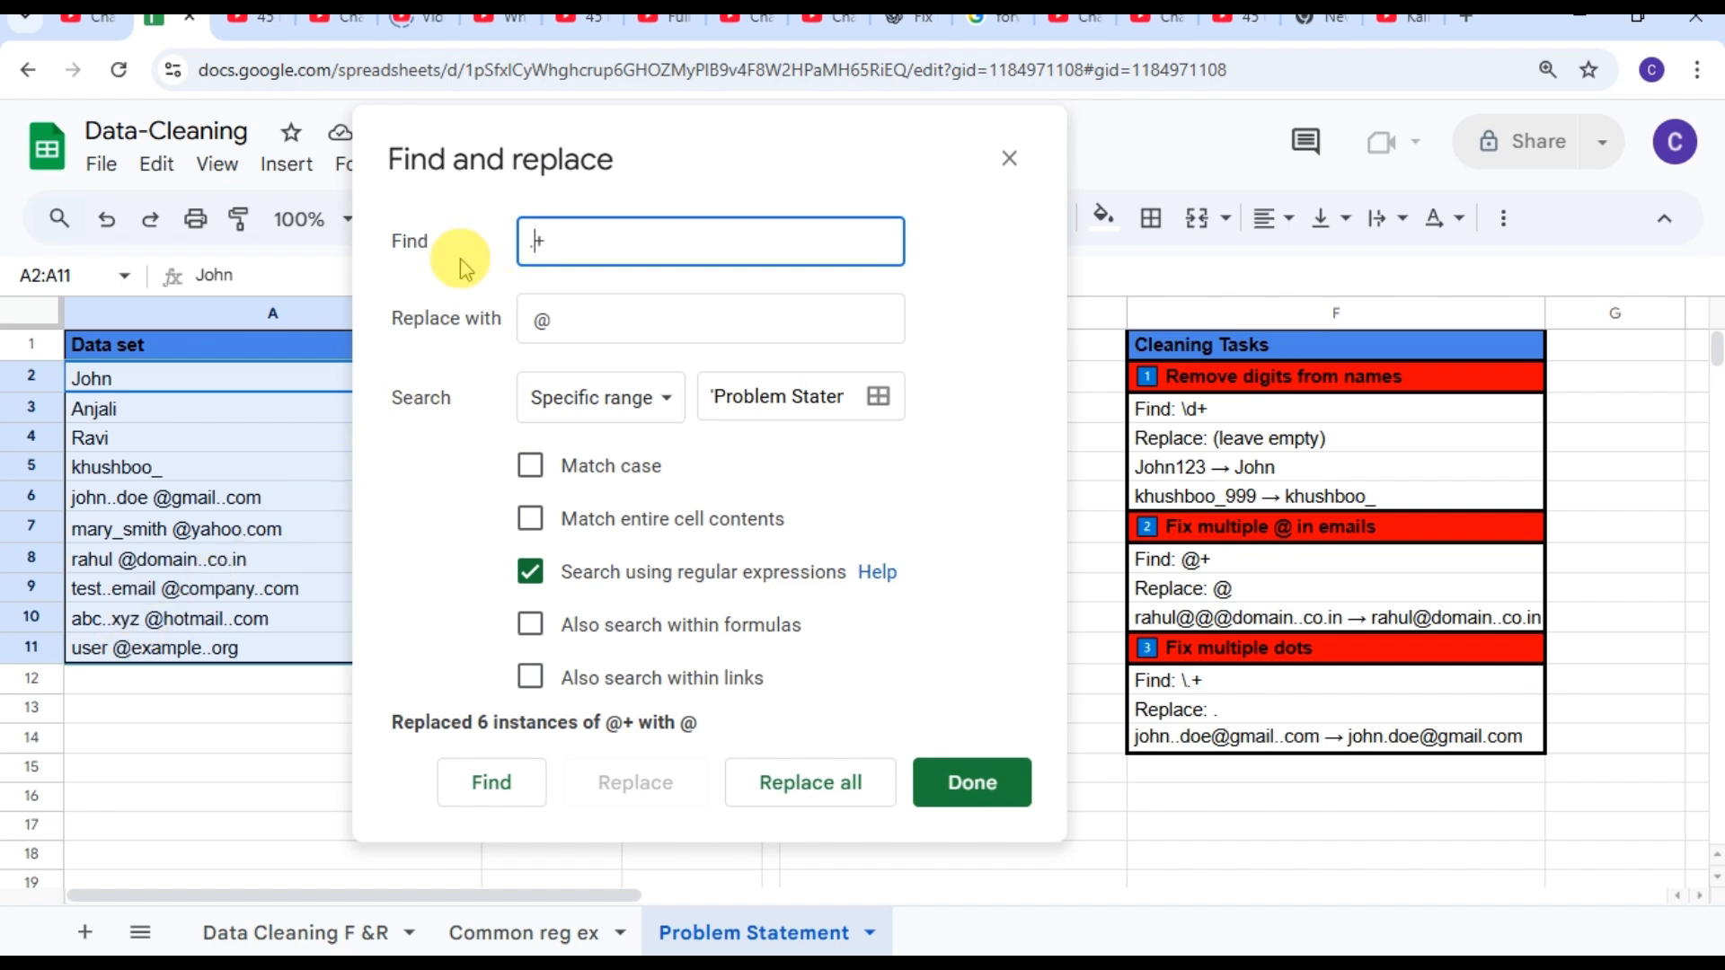
left_click(532, 243)
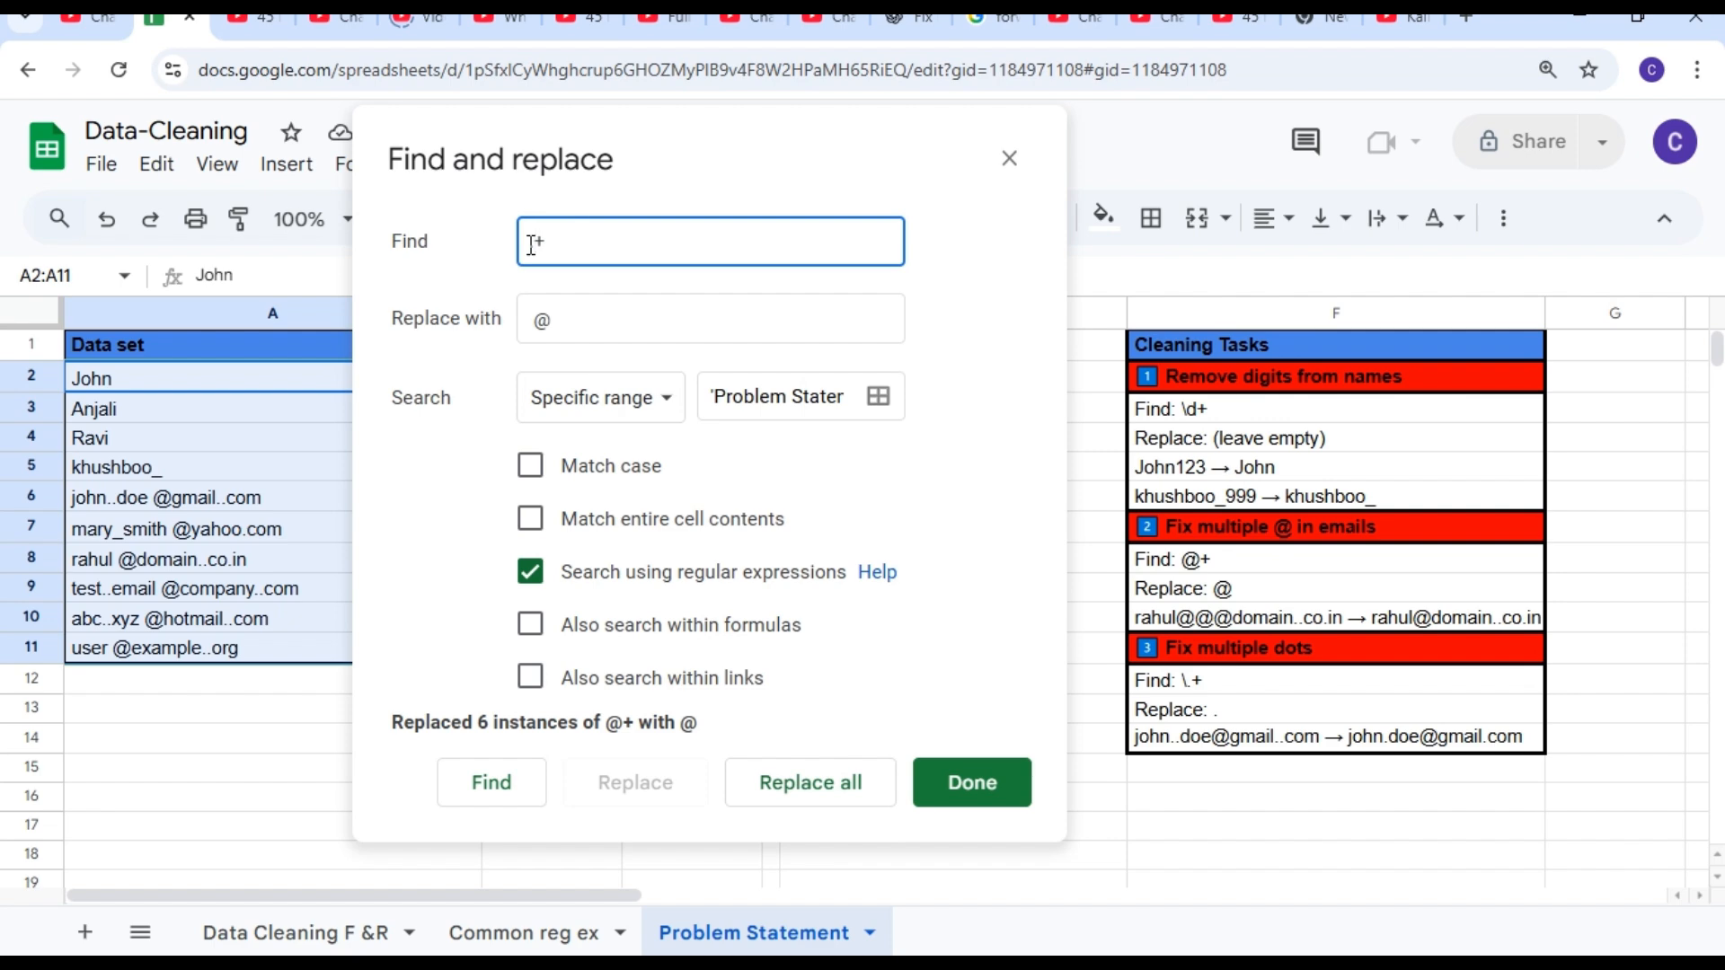
left_click(531, 245)
Step: Replace all matched dots in A2:A11 with a space followed by a single dot, and close Find and replace
left_click(568, 320)
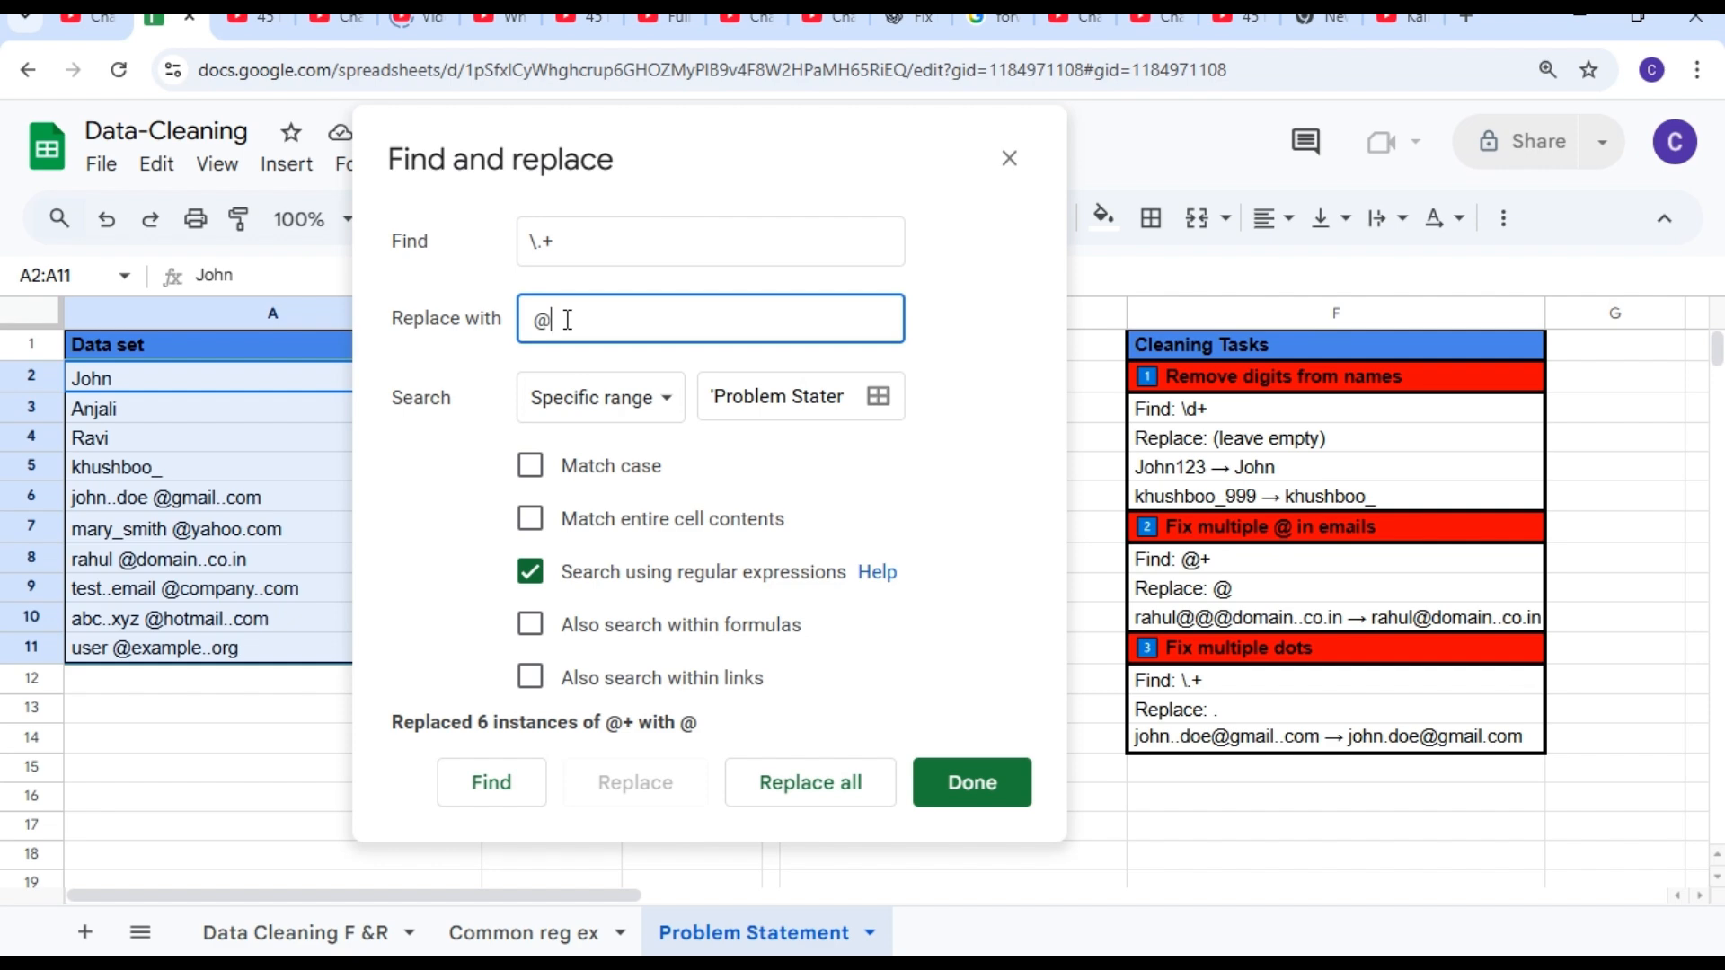
key("BackSpace")
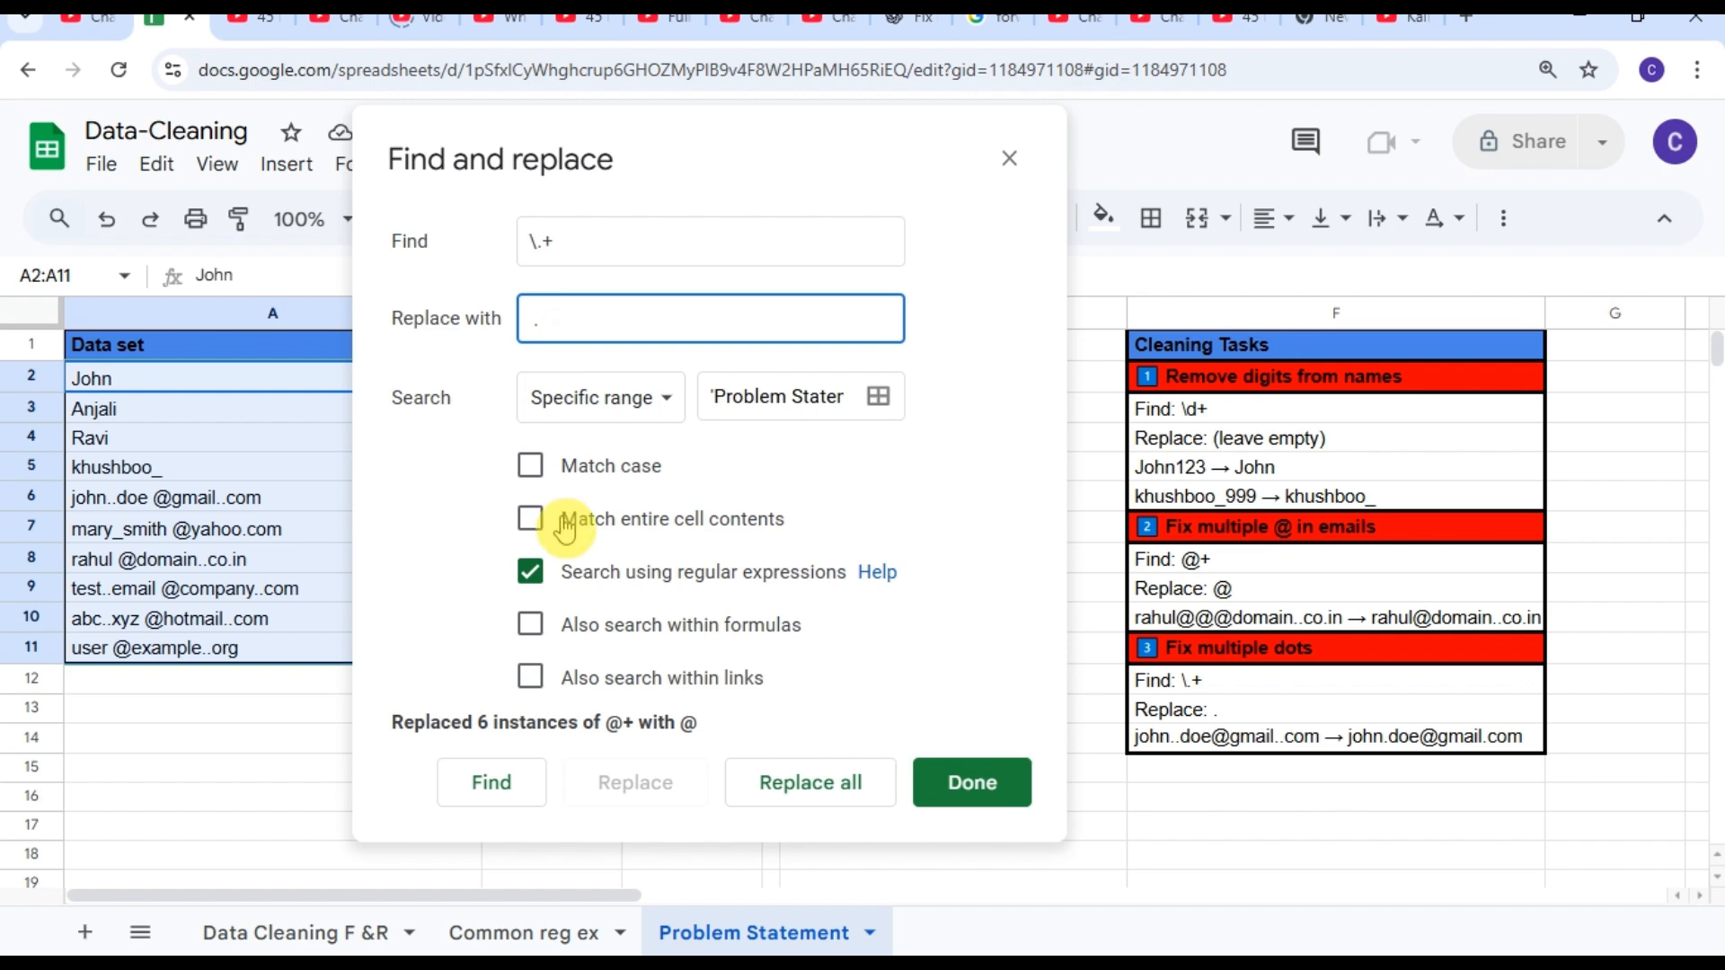
type(".")
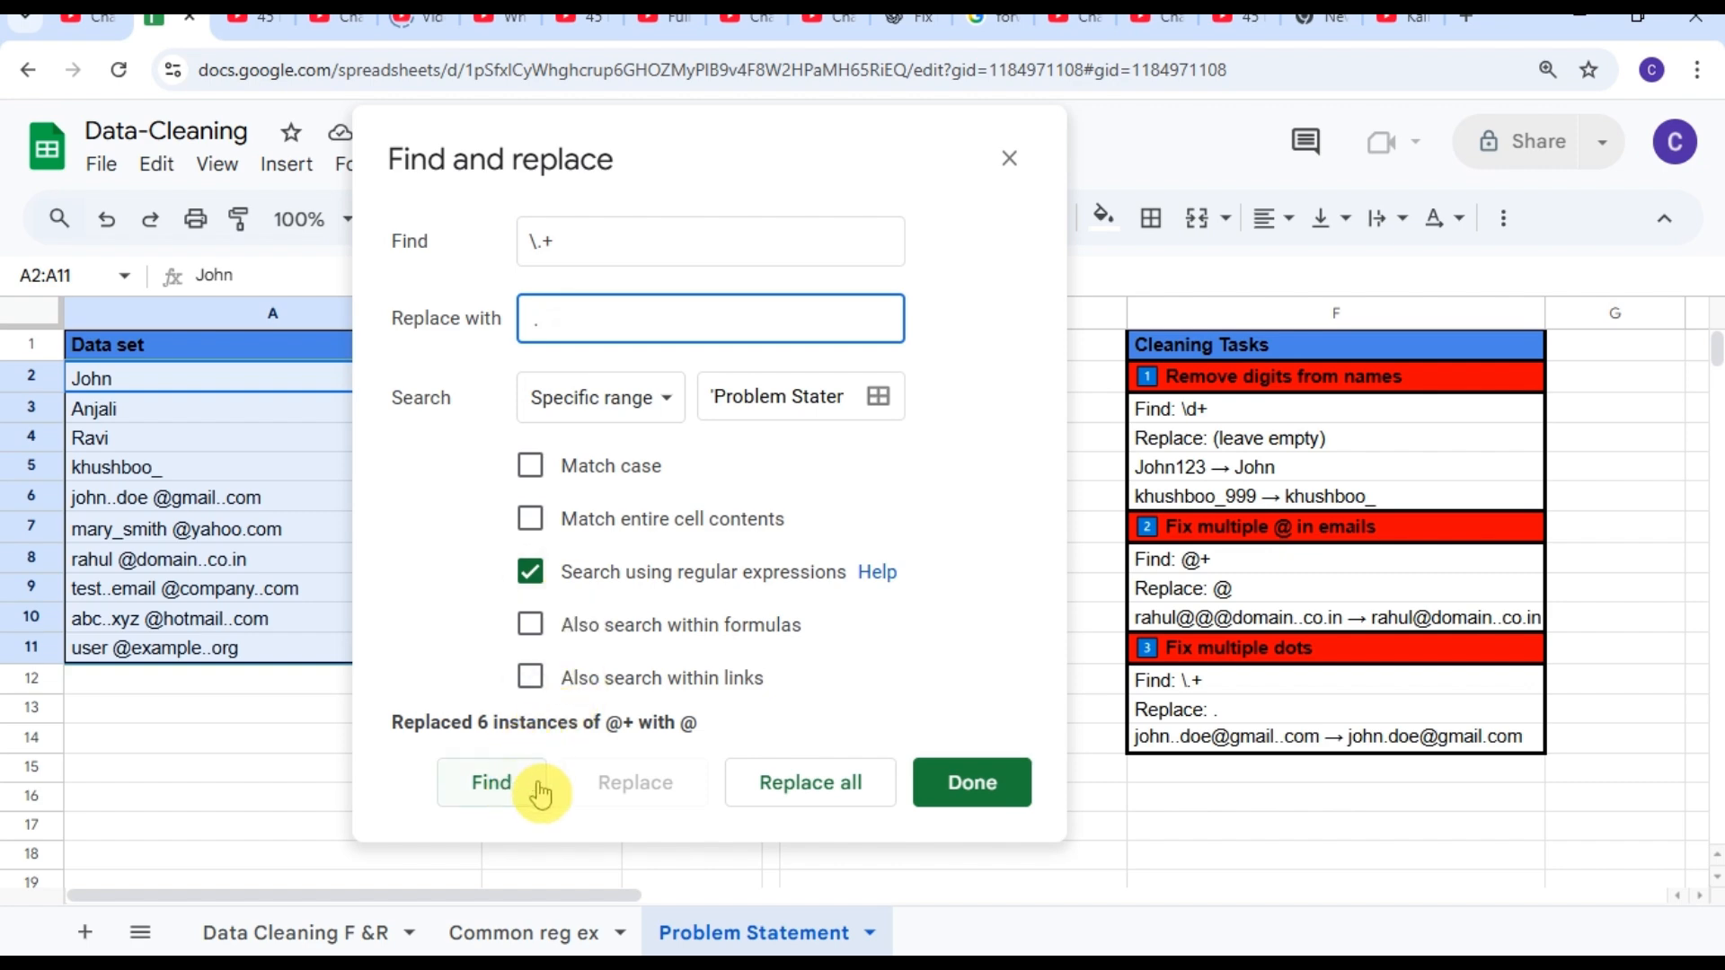
left_click(780, 790)
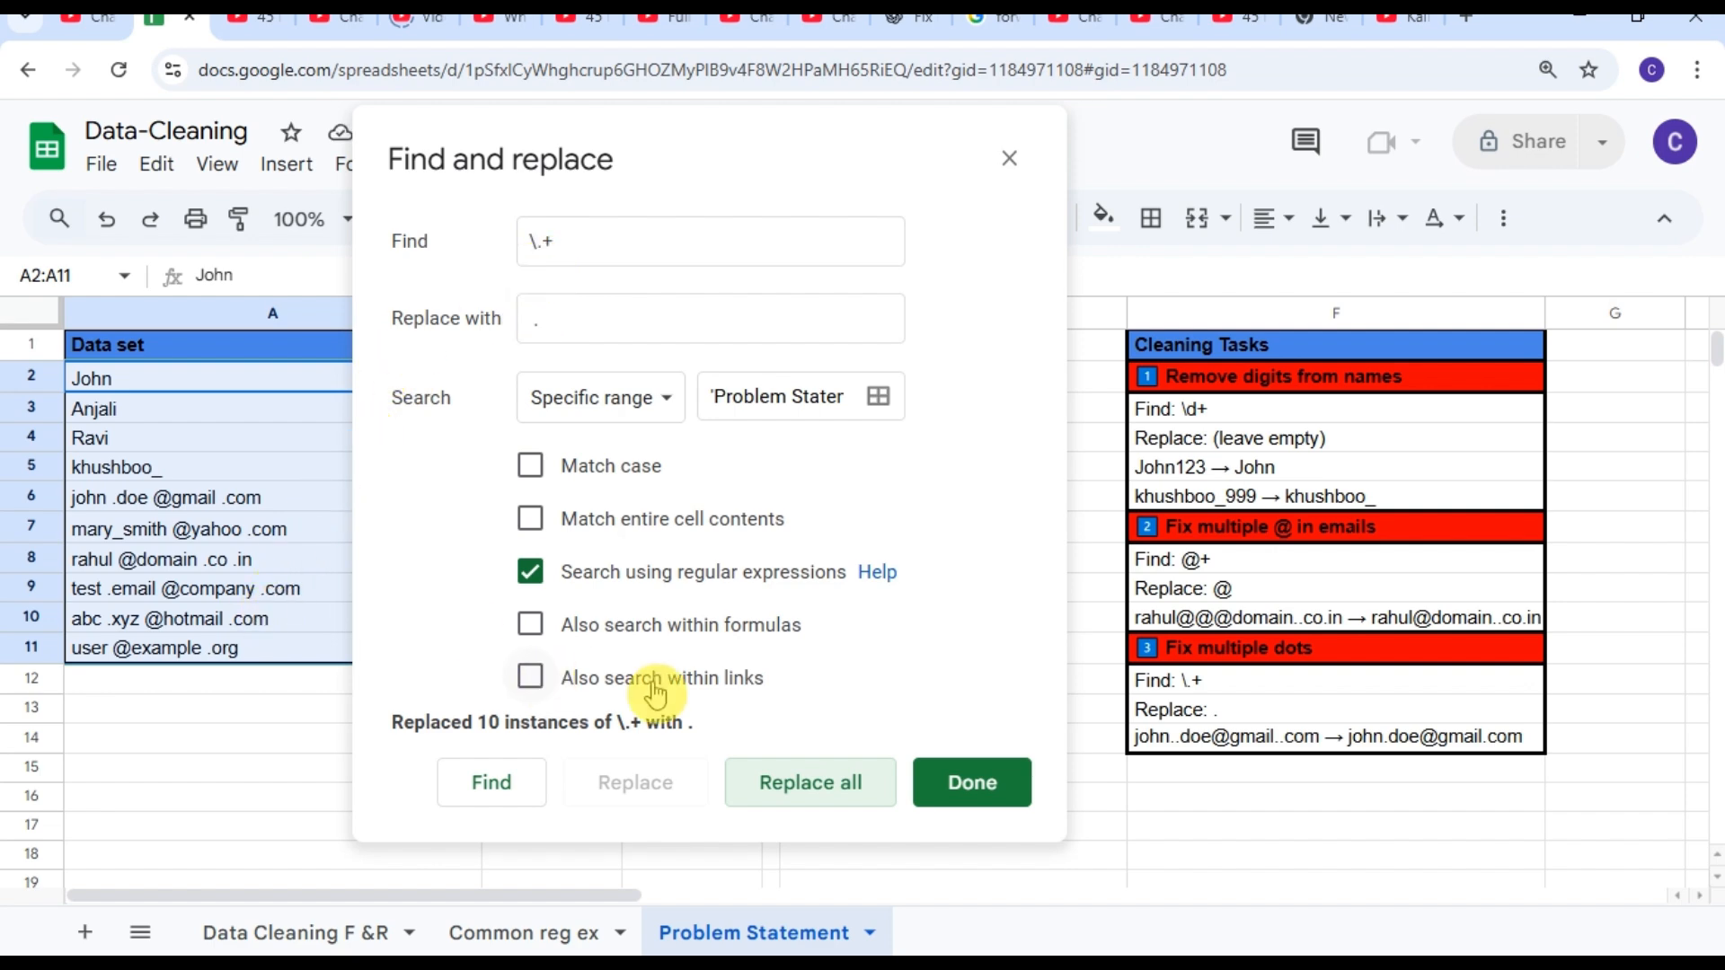
left_click(930, 782)
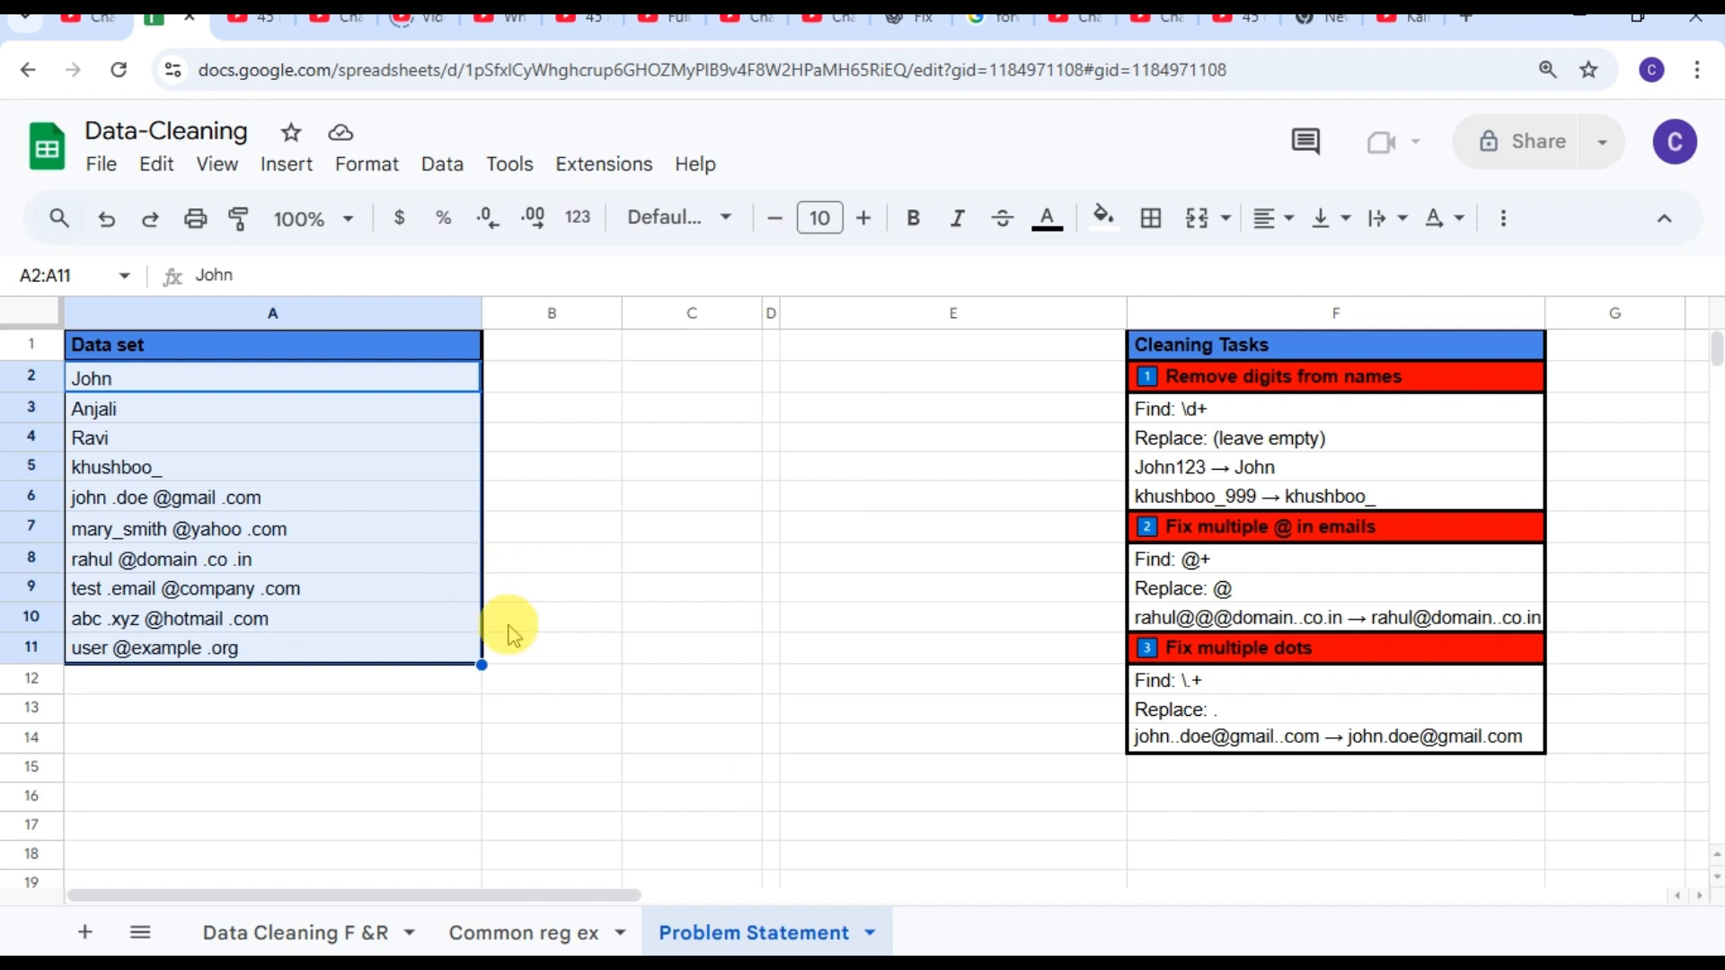
Step: Reopen Find and replace, and enter the sample numbers 23 in A13 and 43 in A14
left_click(847, 474)
key("ctrl+h")
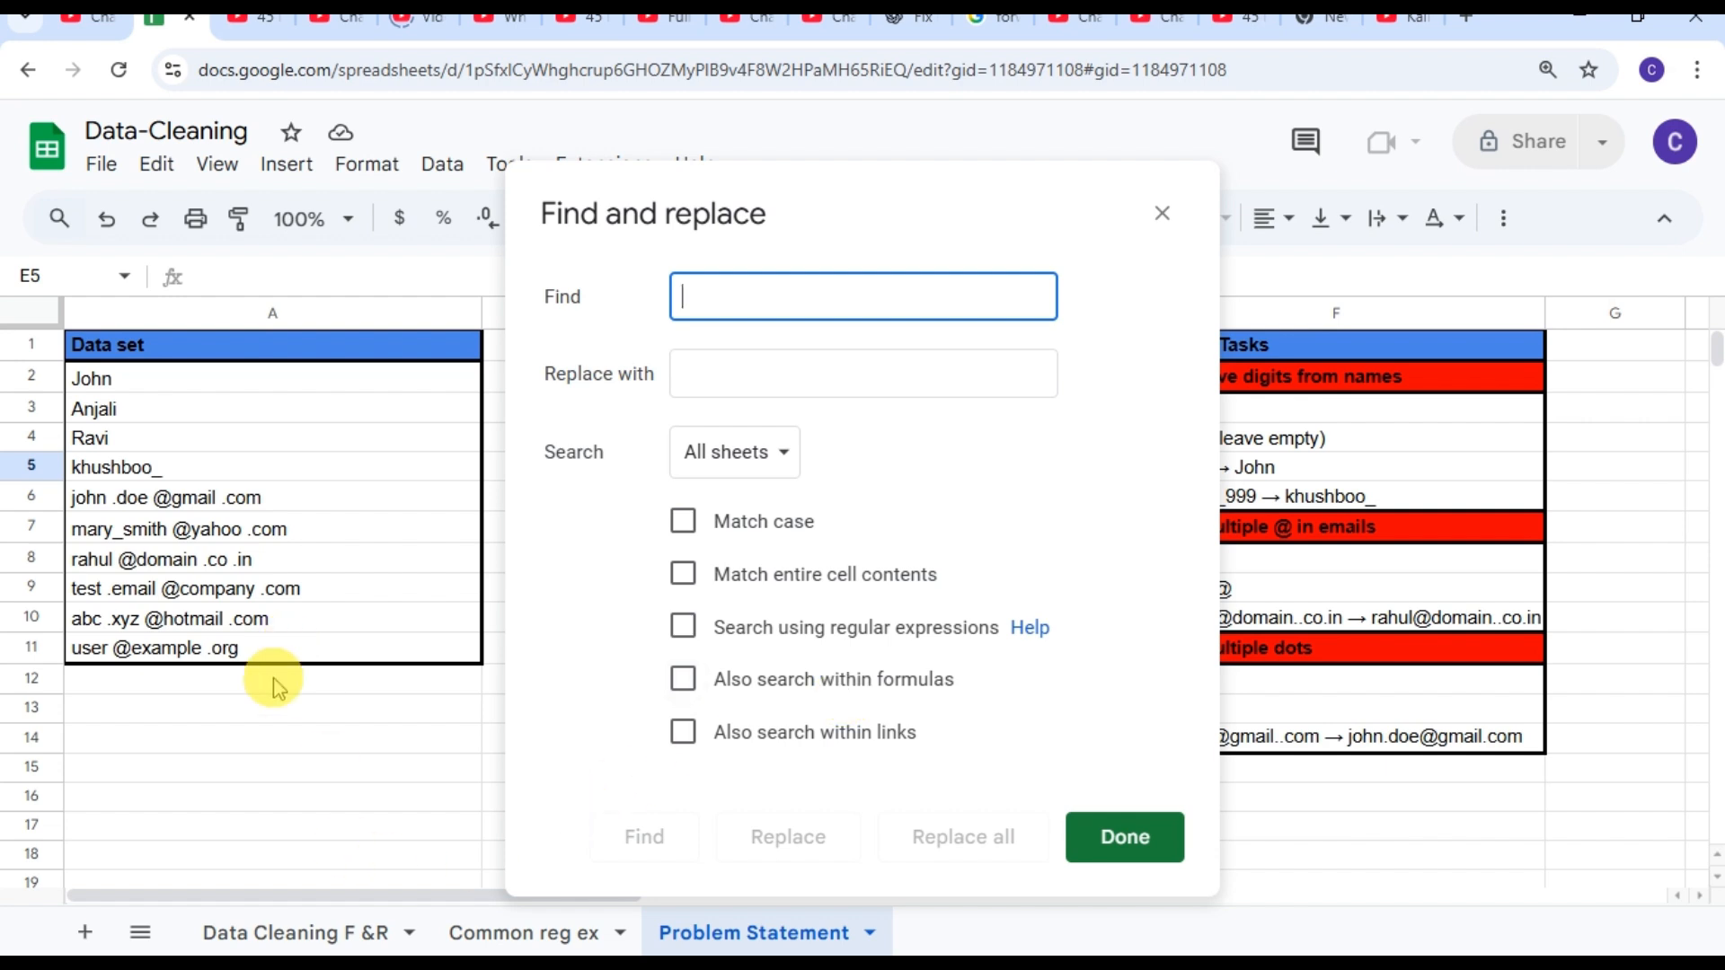
left_click(273, 719)
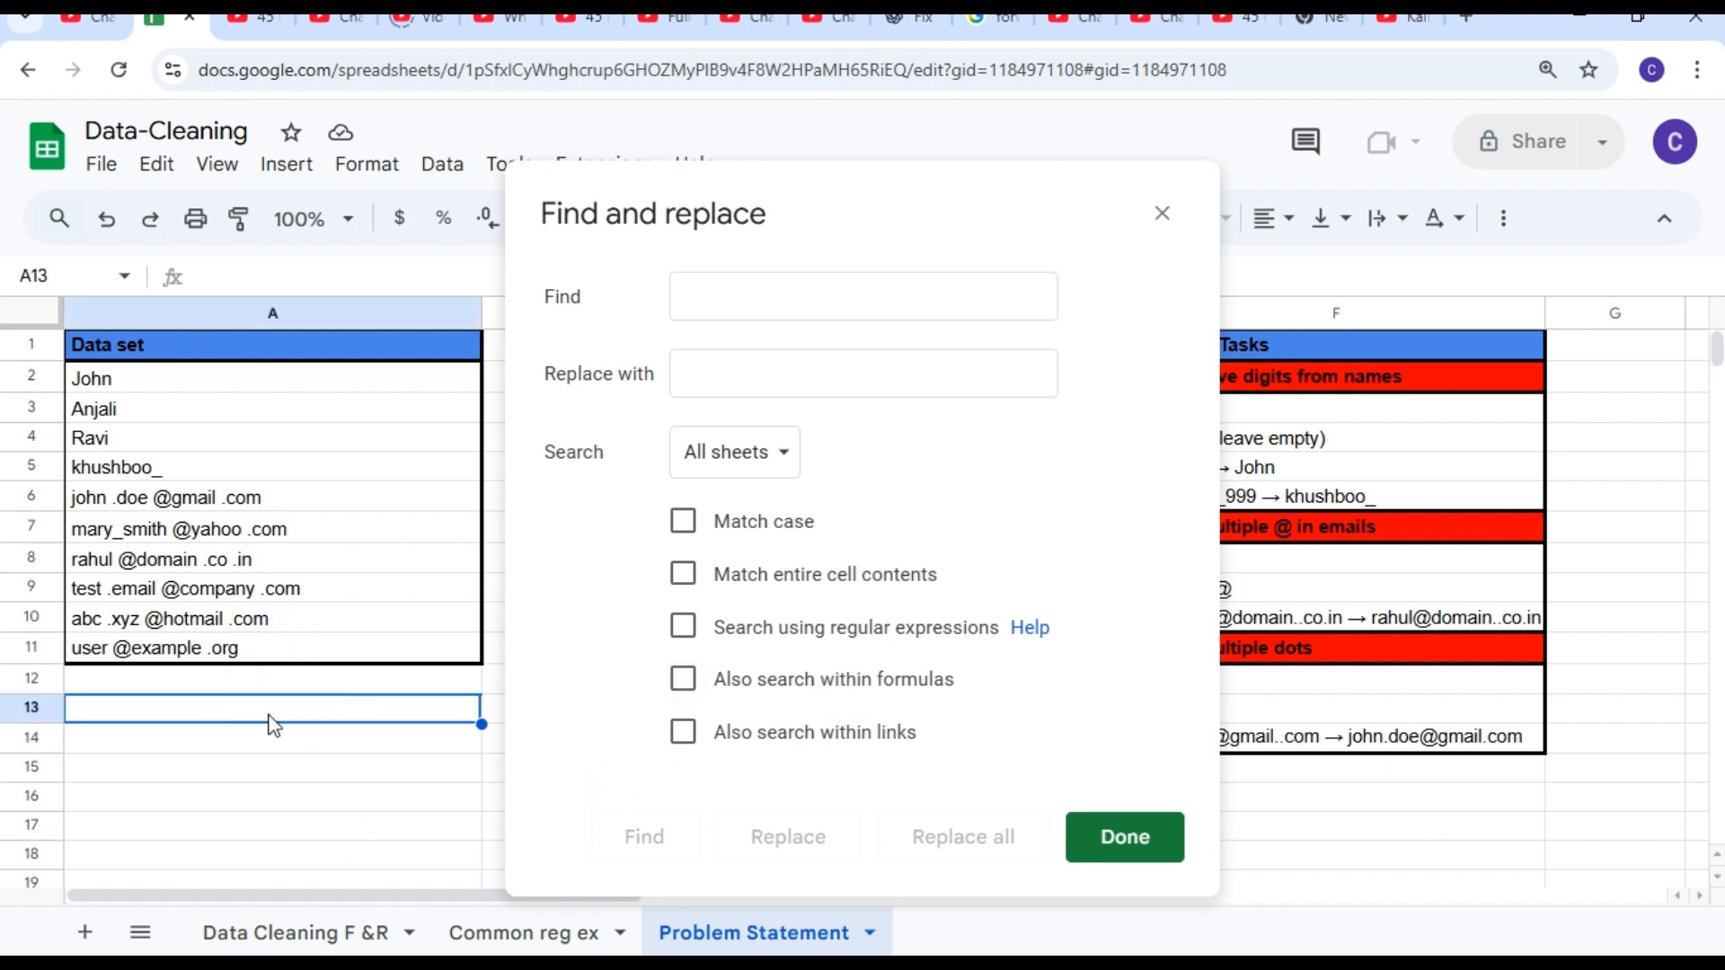
type("2")
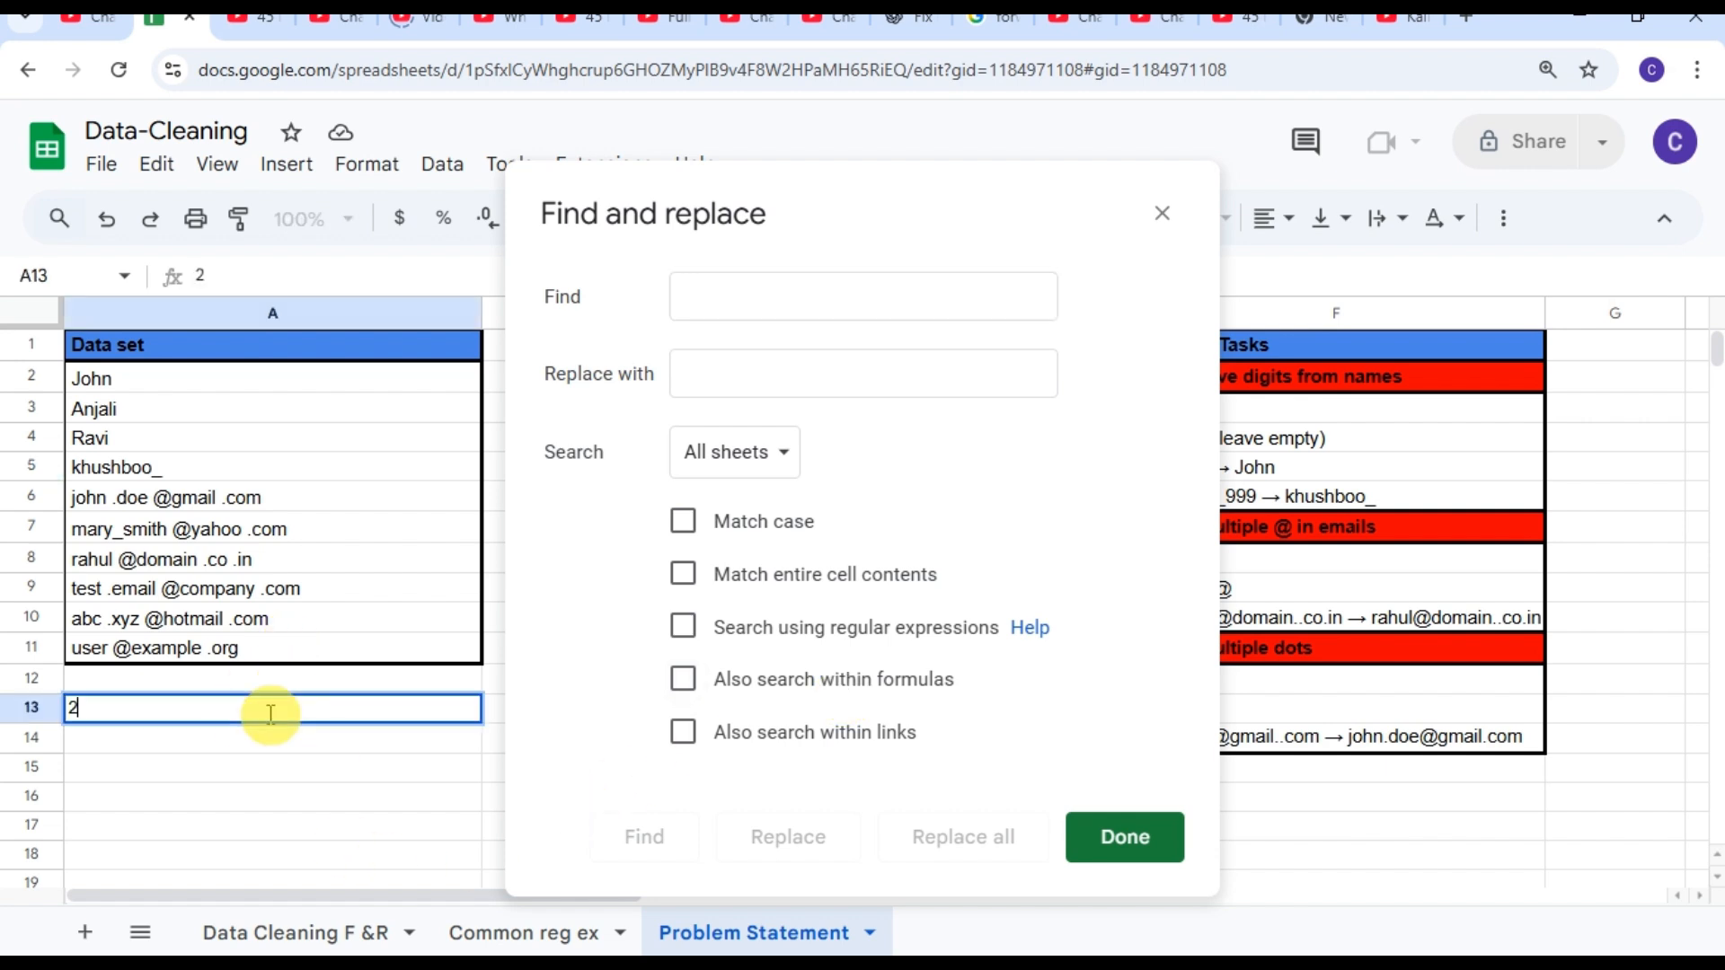
type("34")
key("BackSpace")
key("Return")
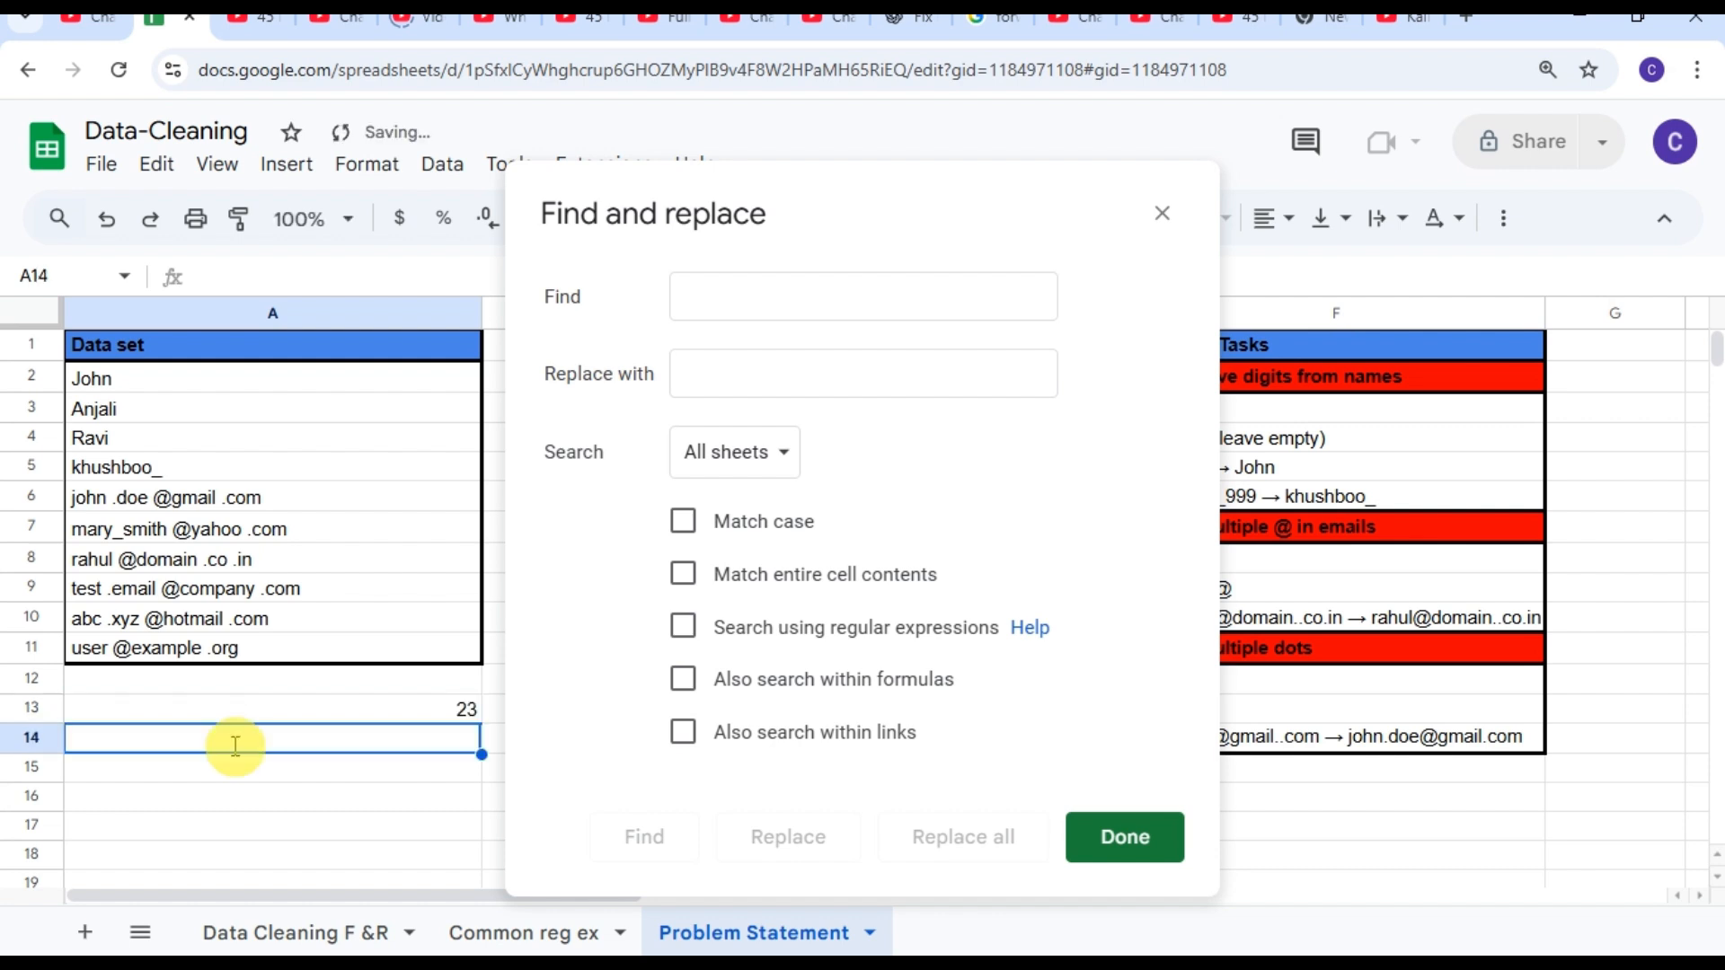
type("43")
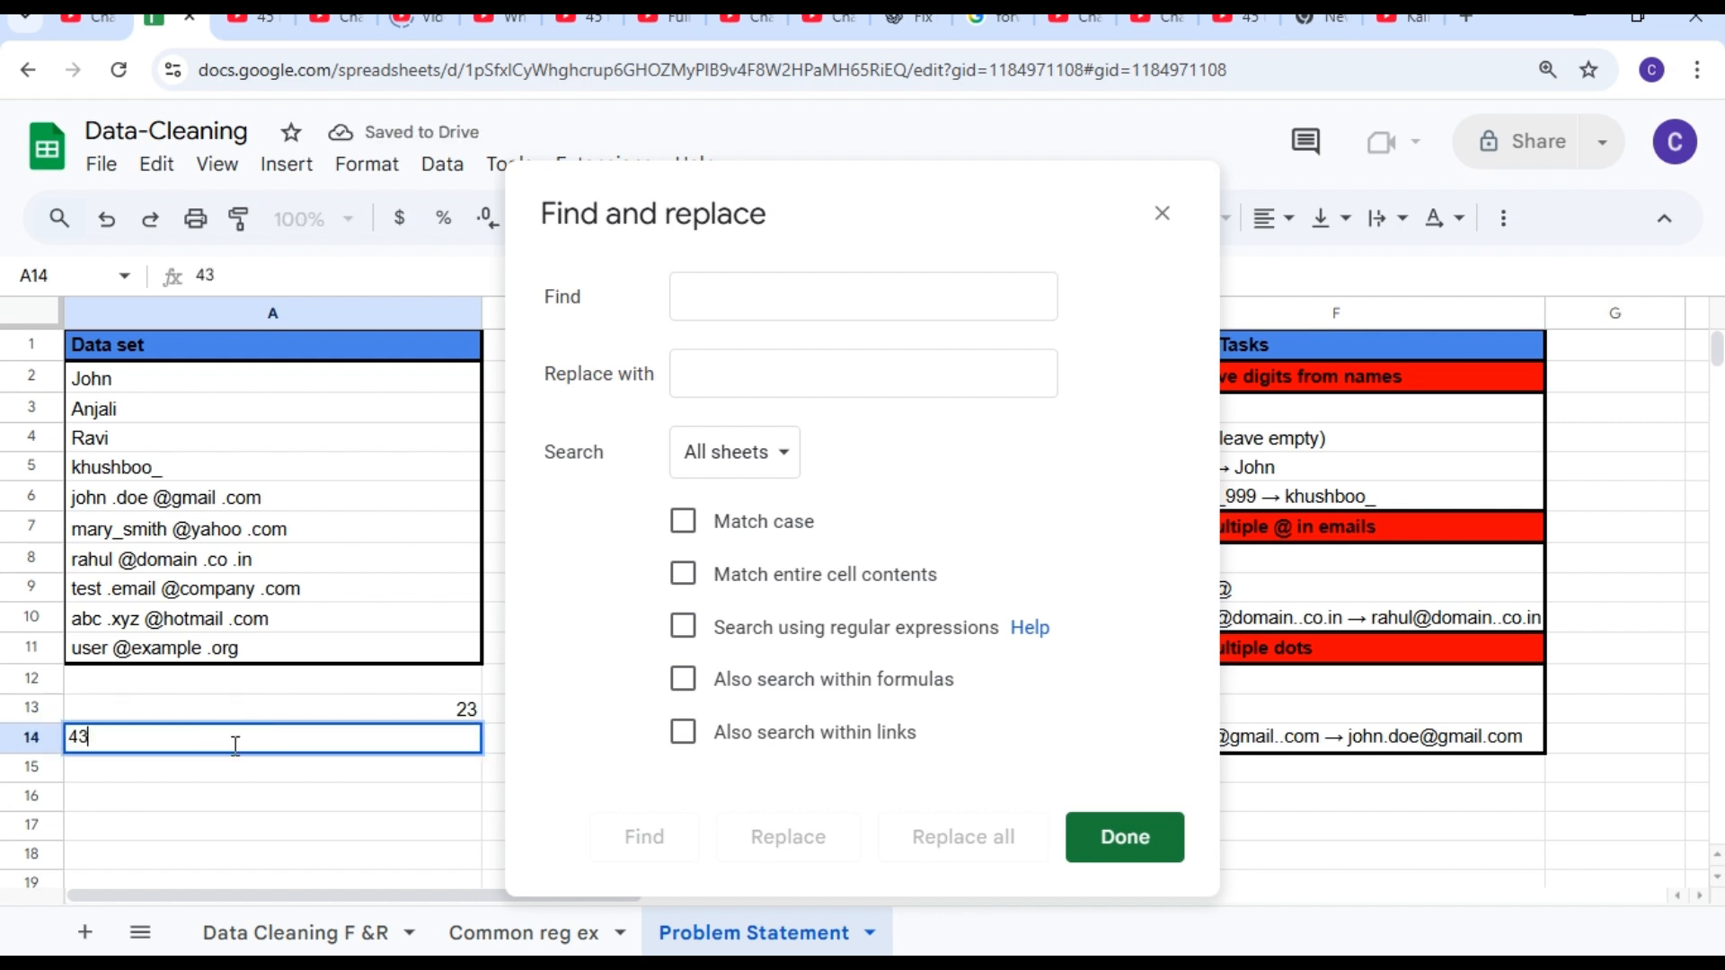
left_click(227, 826)
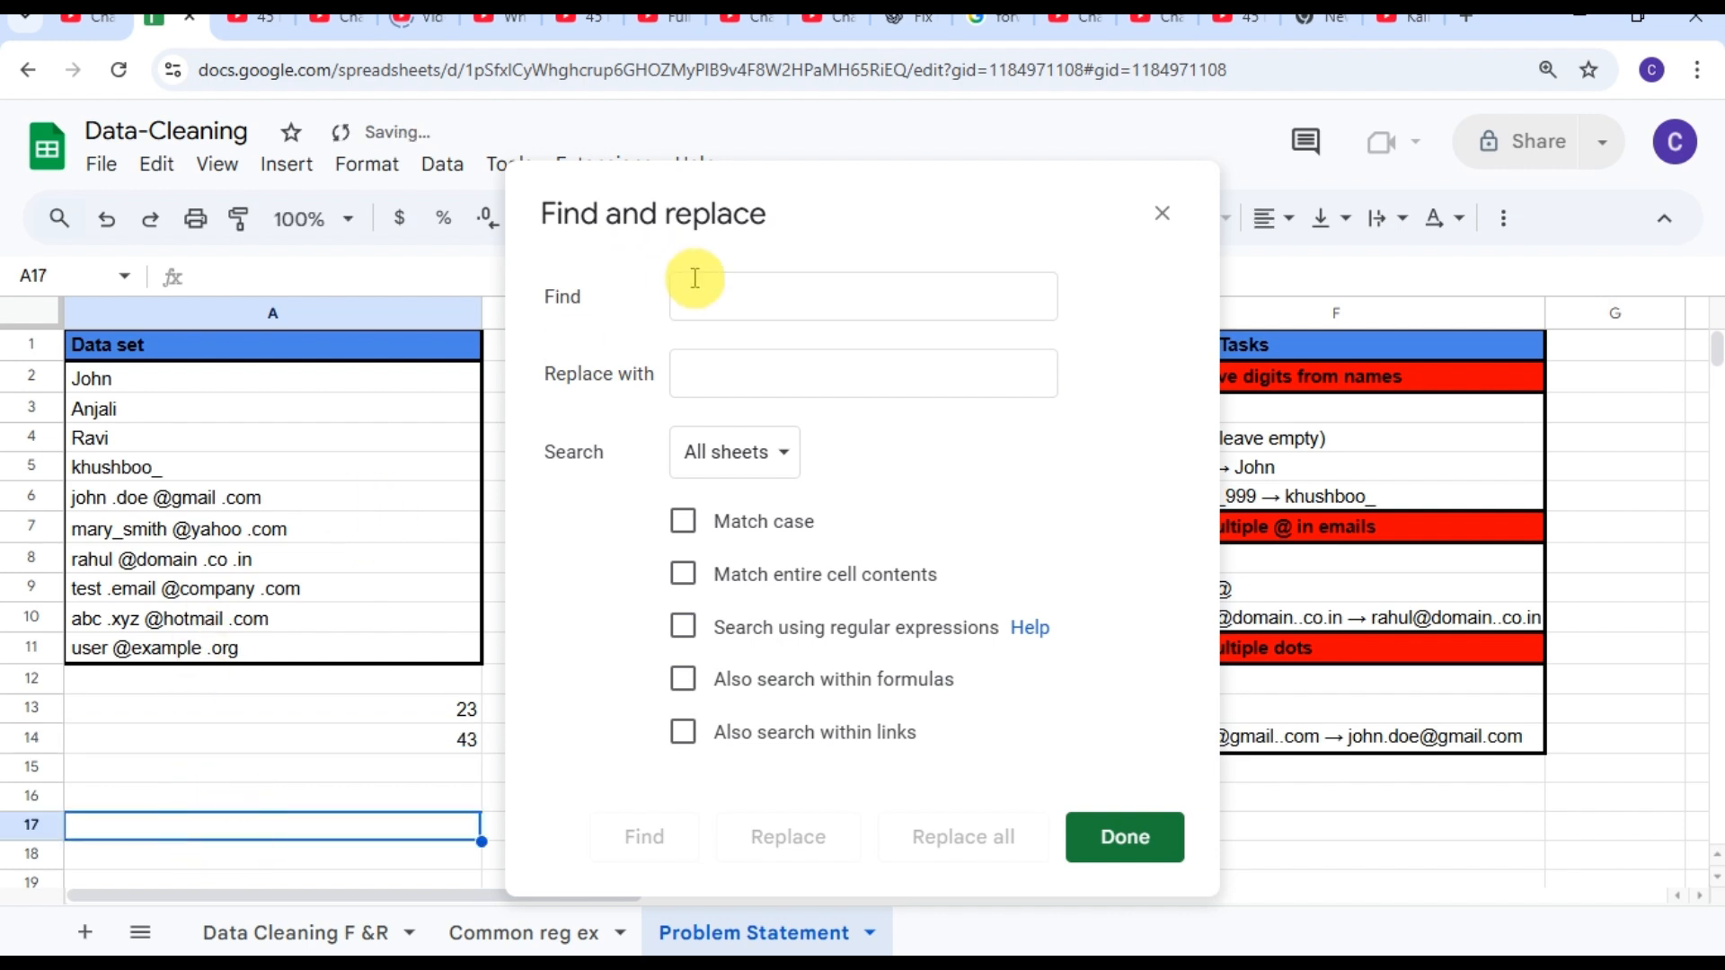
Step: Move the Find and replace dialog away from the data, enter the formula =Sum(B13+B14) in B15, and check the entered formula
left_click_drag(819, 218, 1236, 272)
left_click(571, 714)
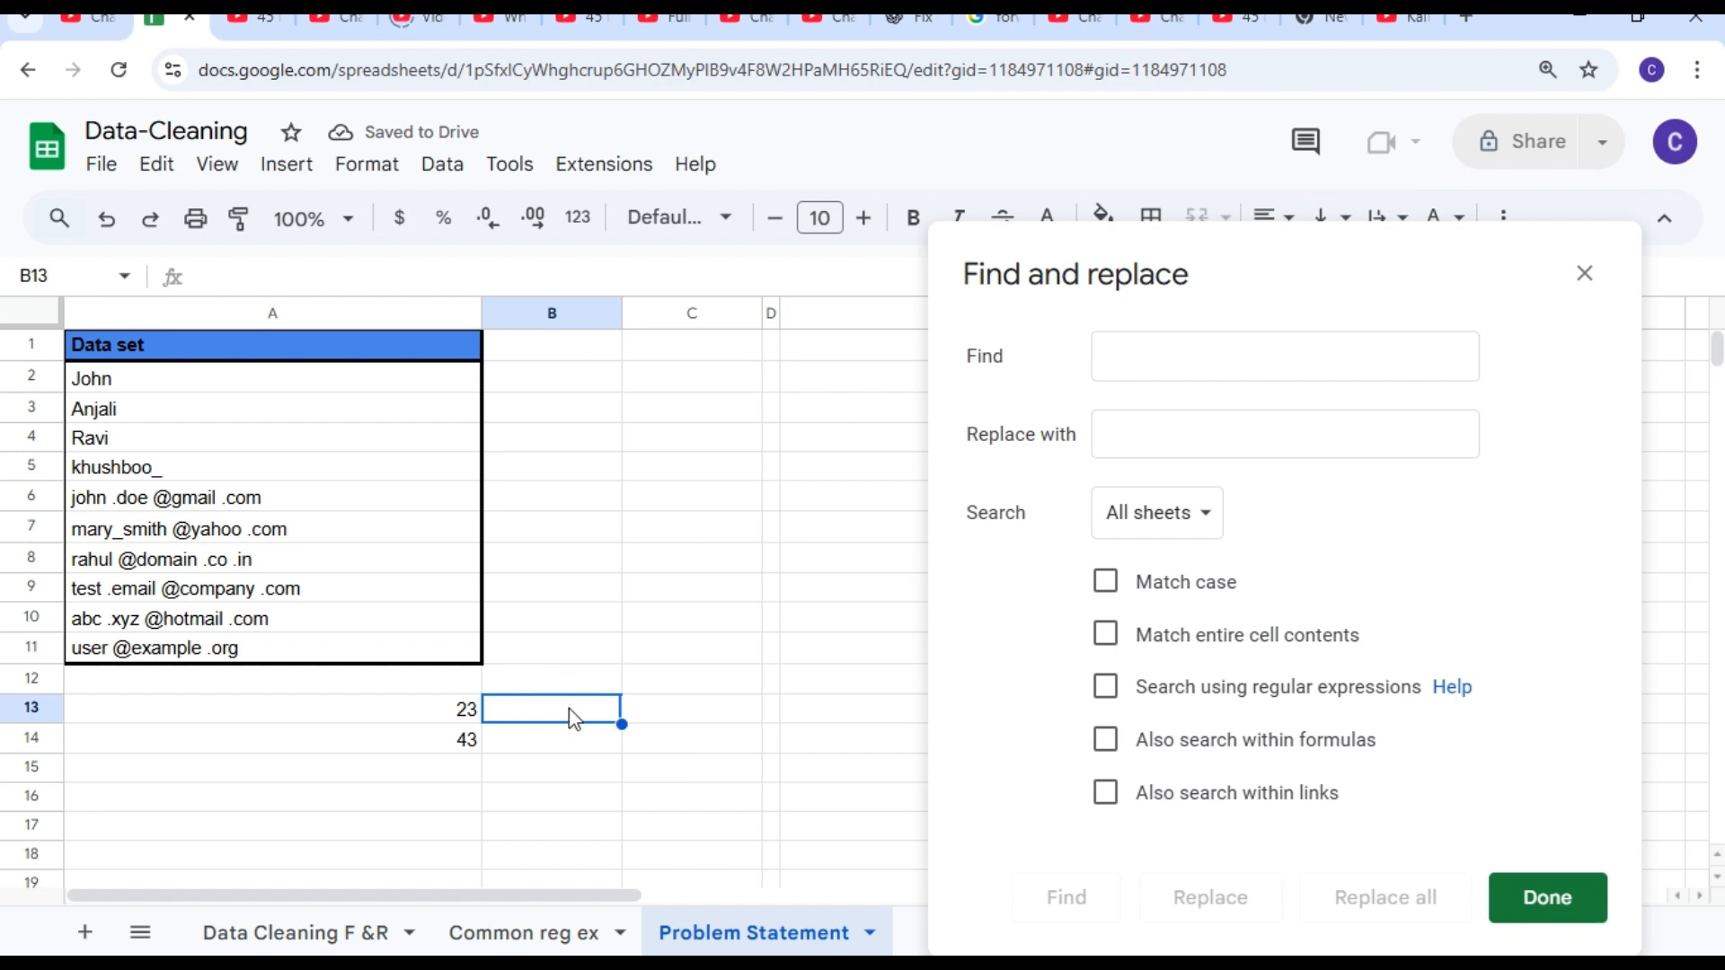
left_click(558, 768)
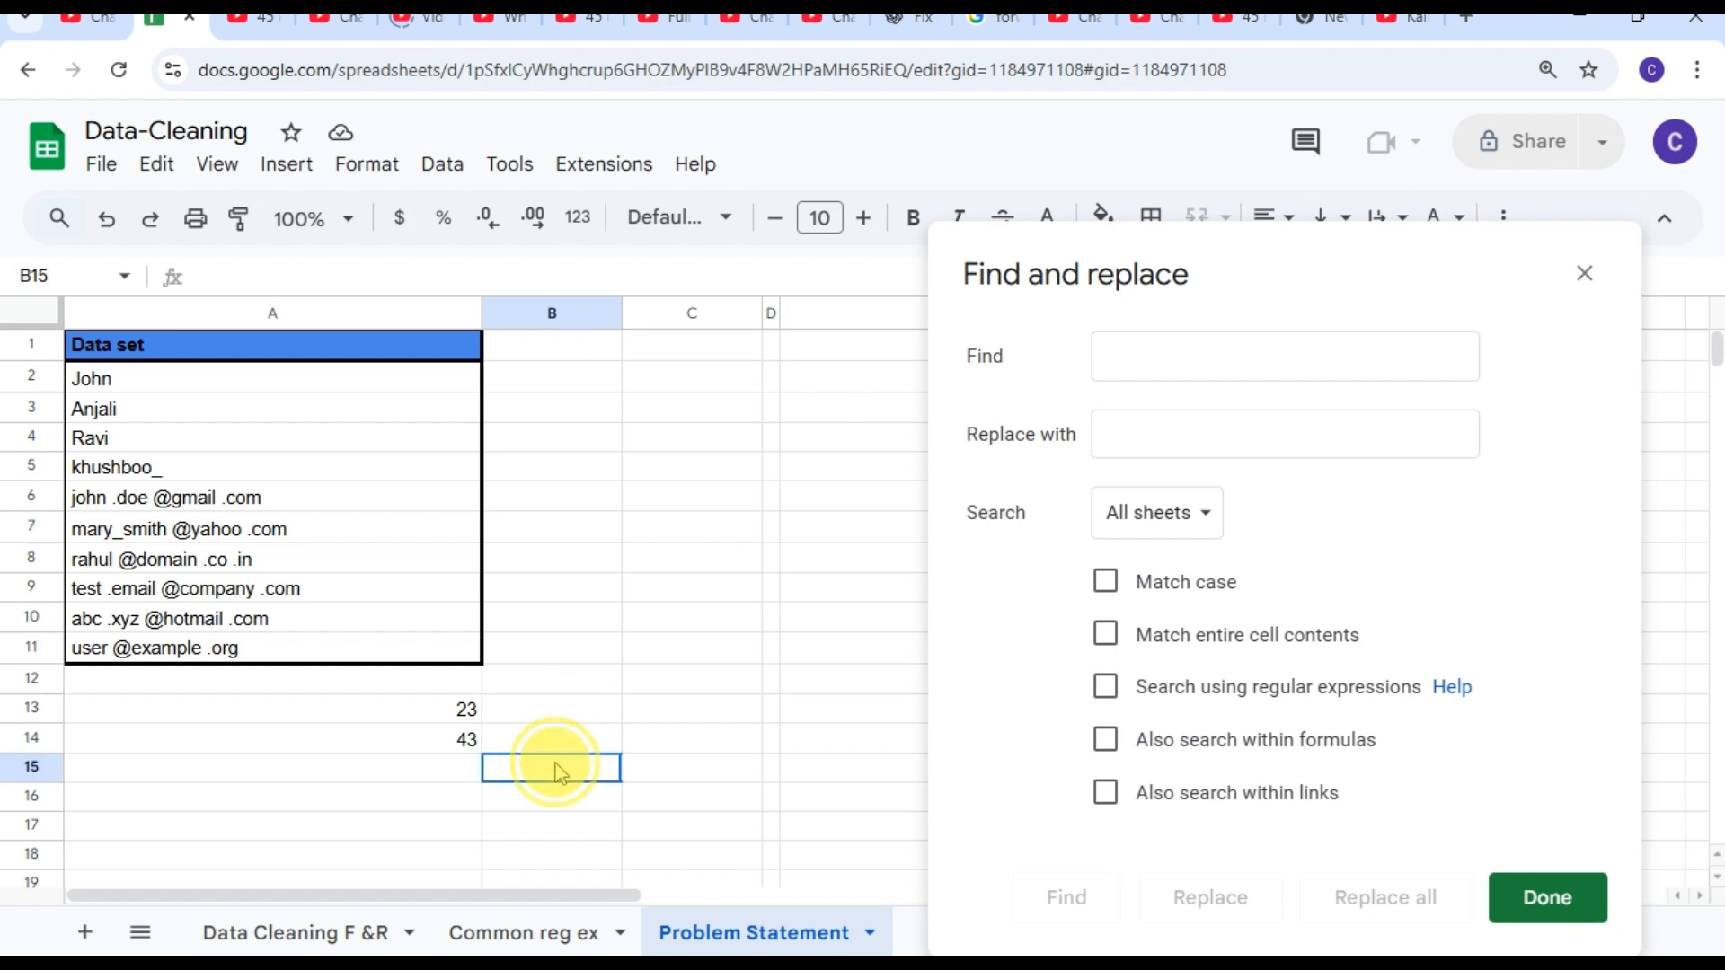
type("=Su")
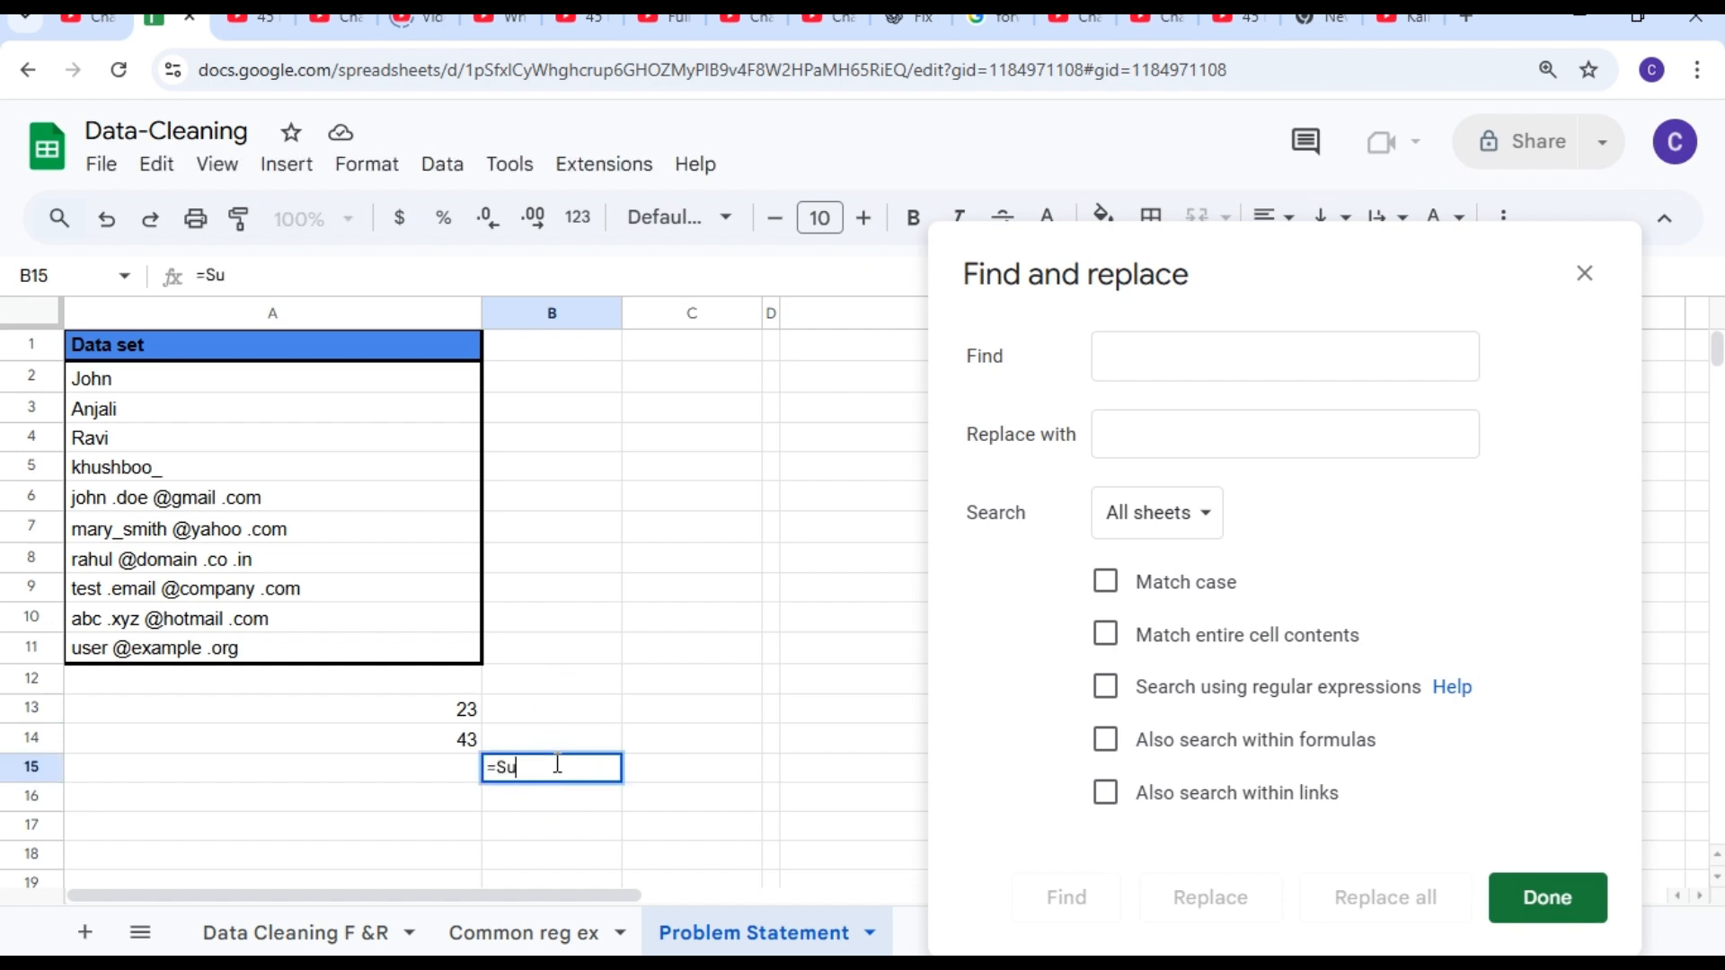
type("m(")
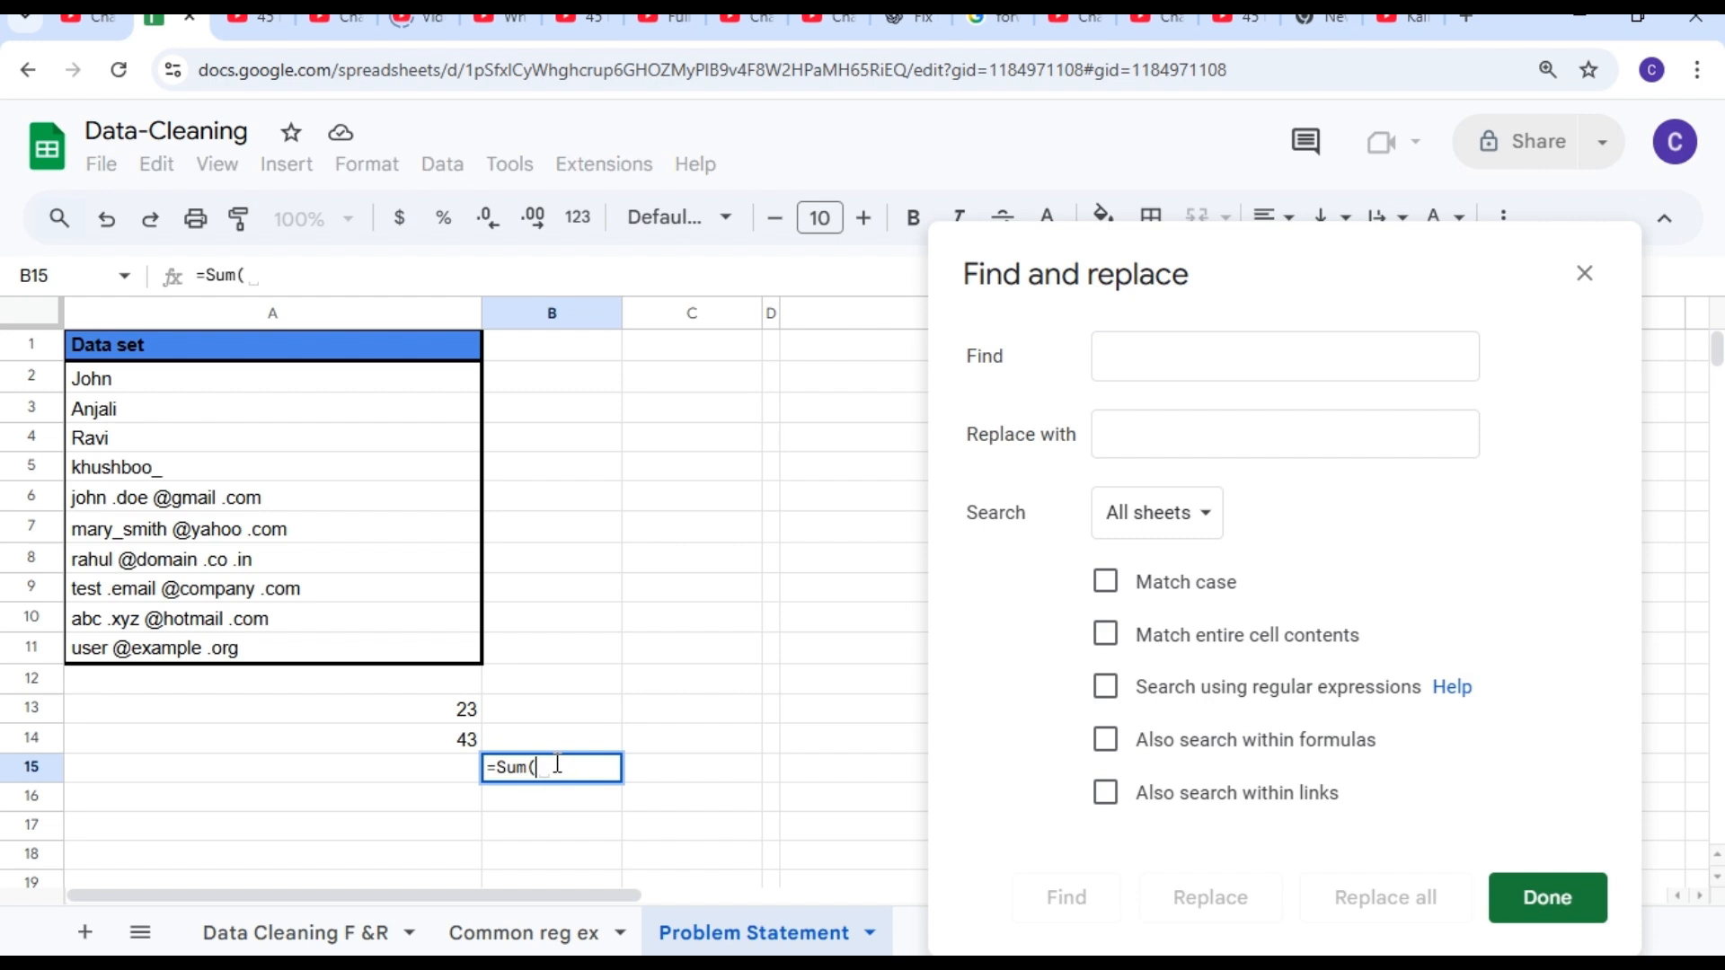
left_click(534, 717)
type("+")
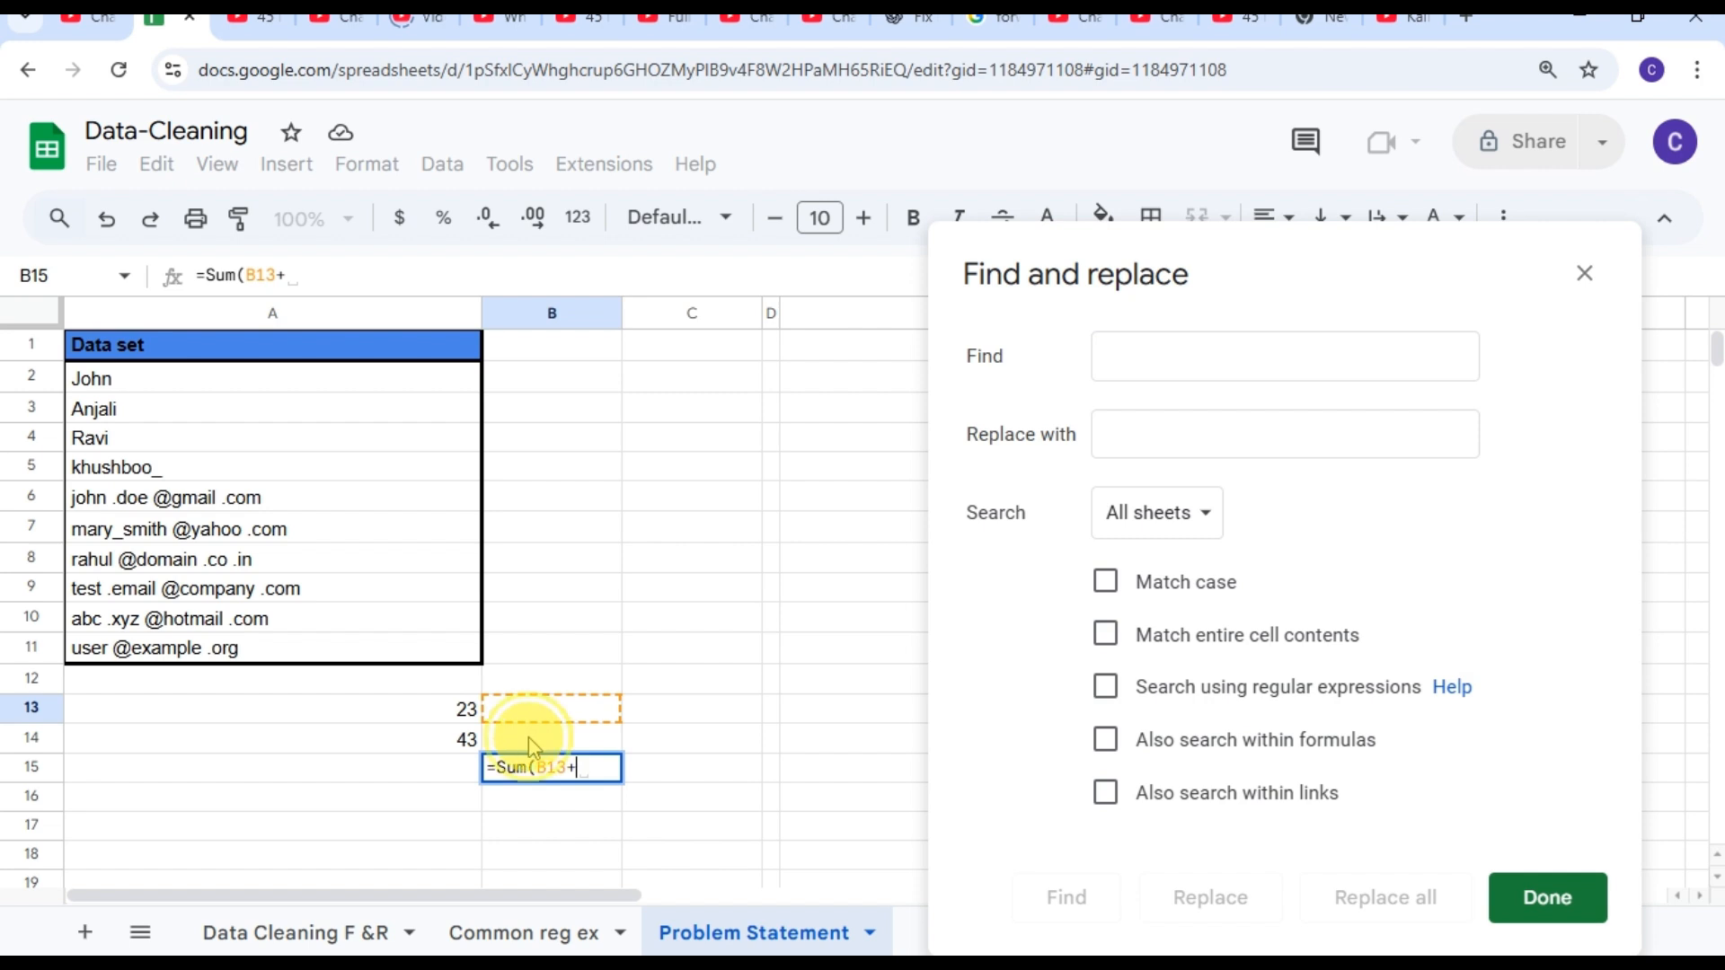
left_click(530, 739)
type(")")
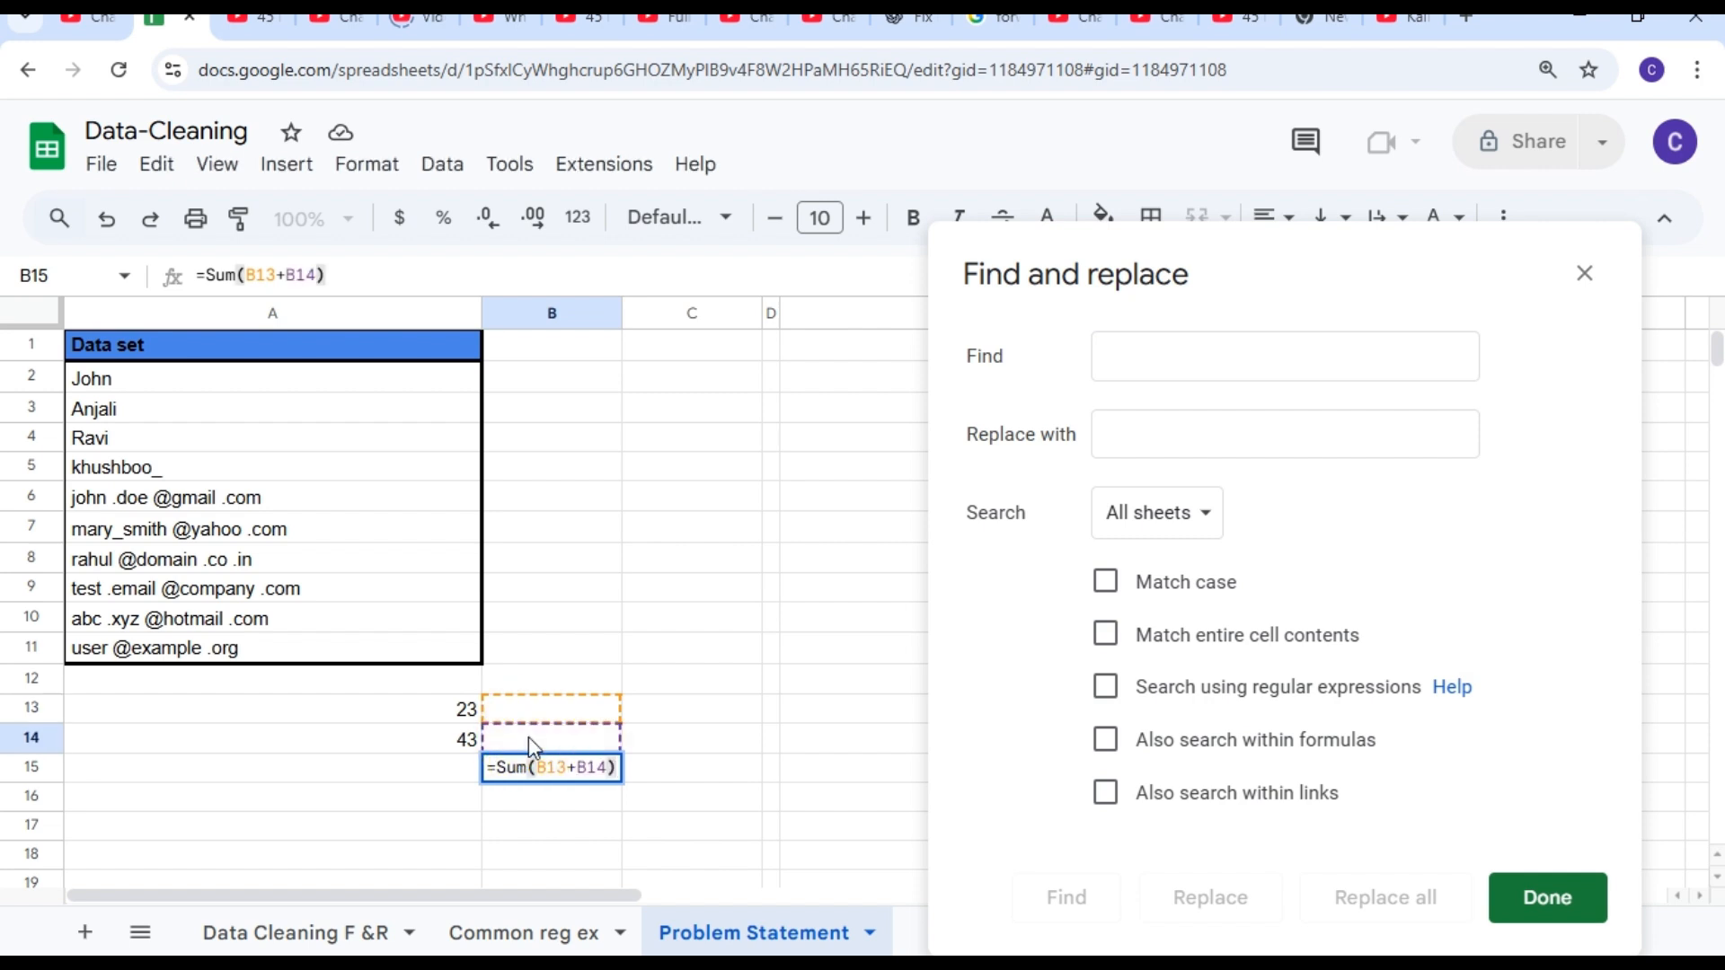
key("Return")
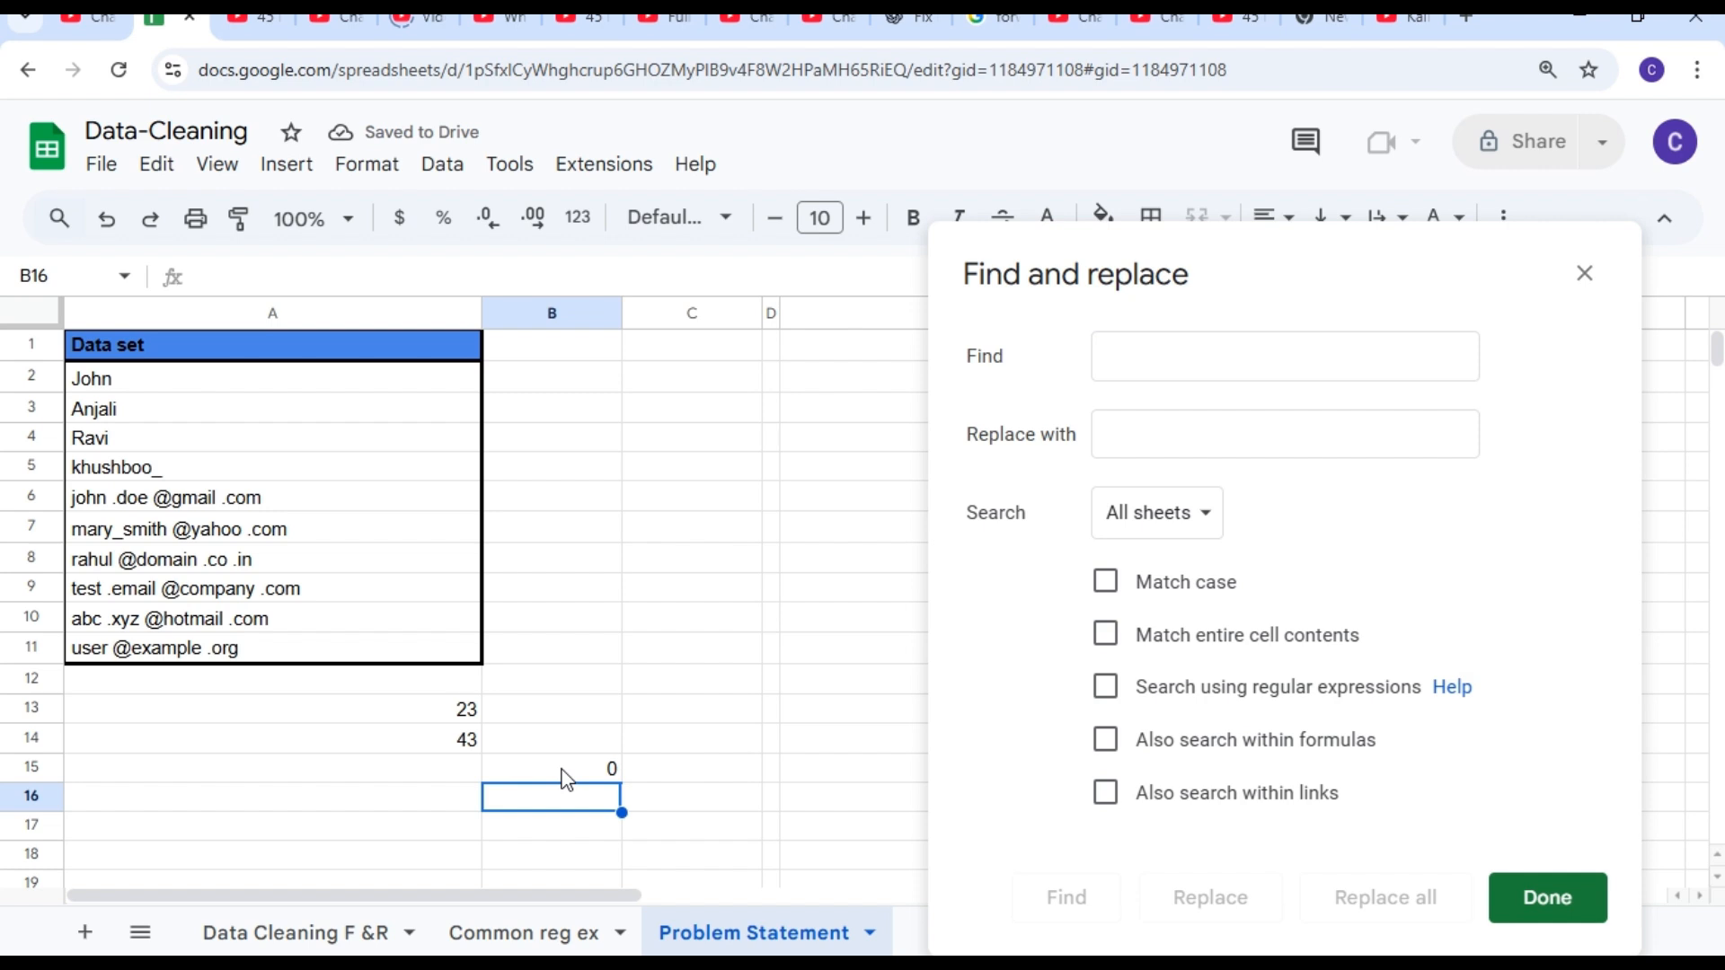
double_click(564, 774)
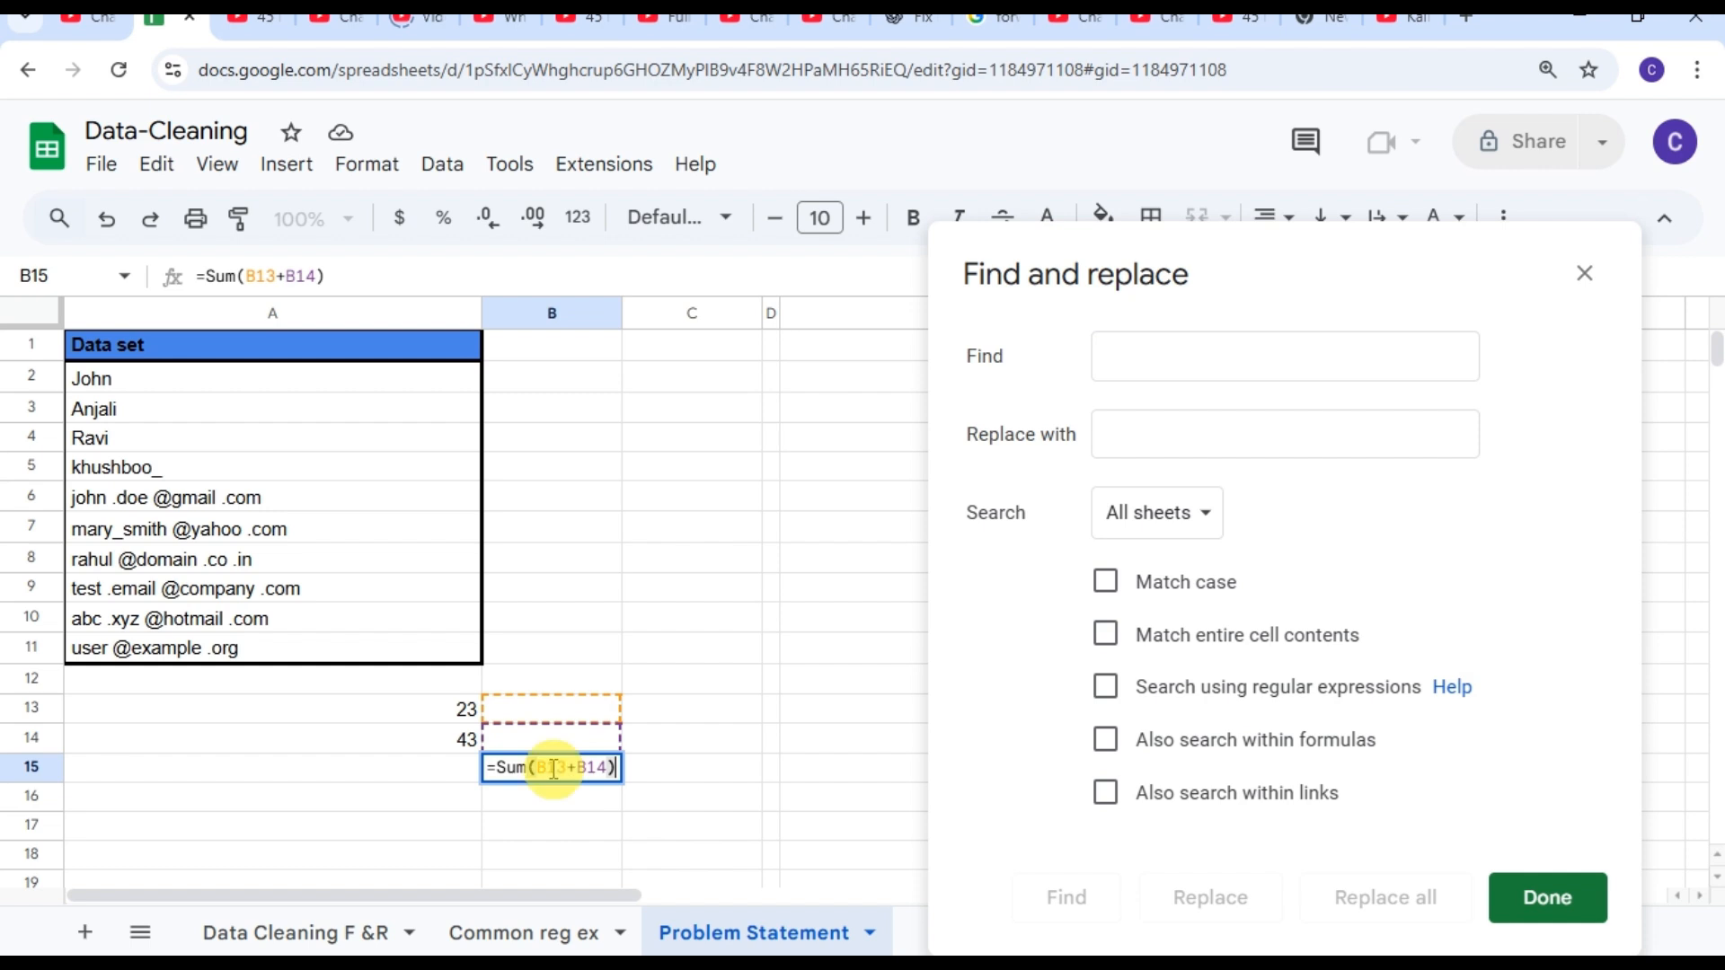
key("Escape")
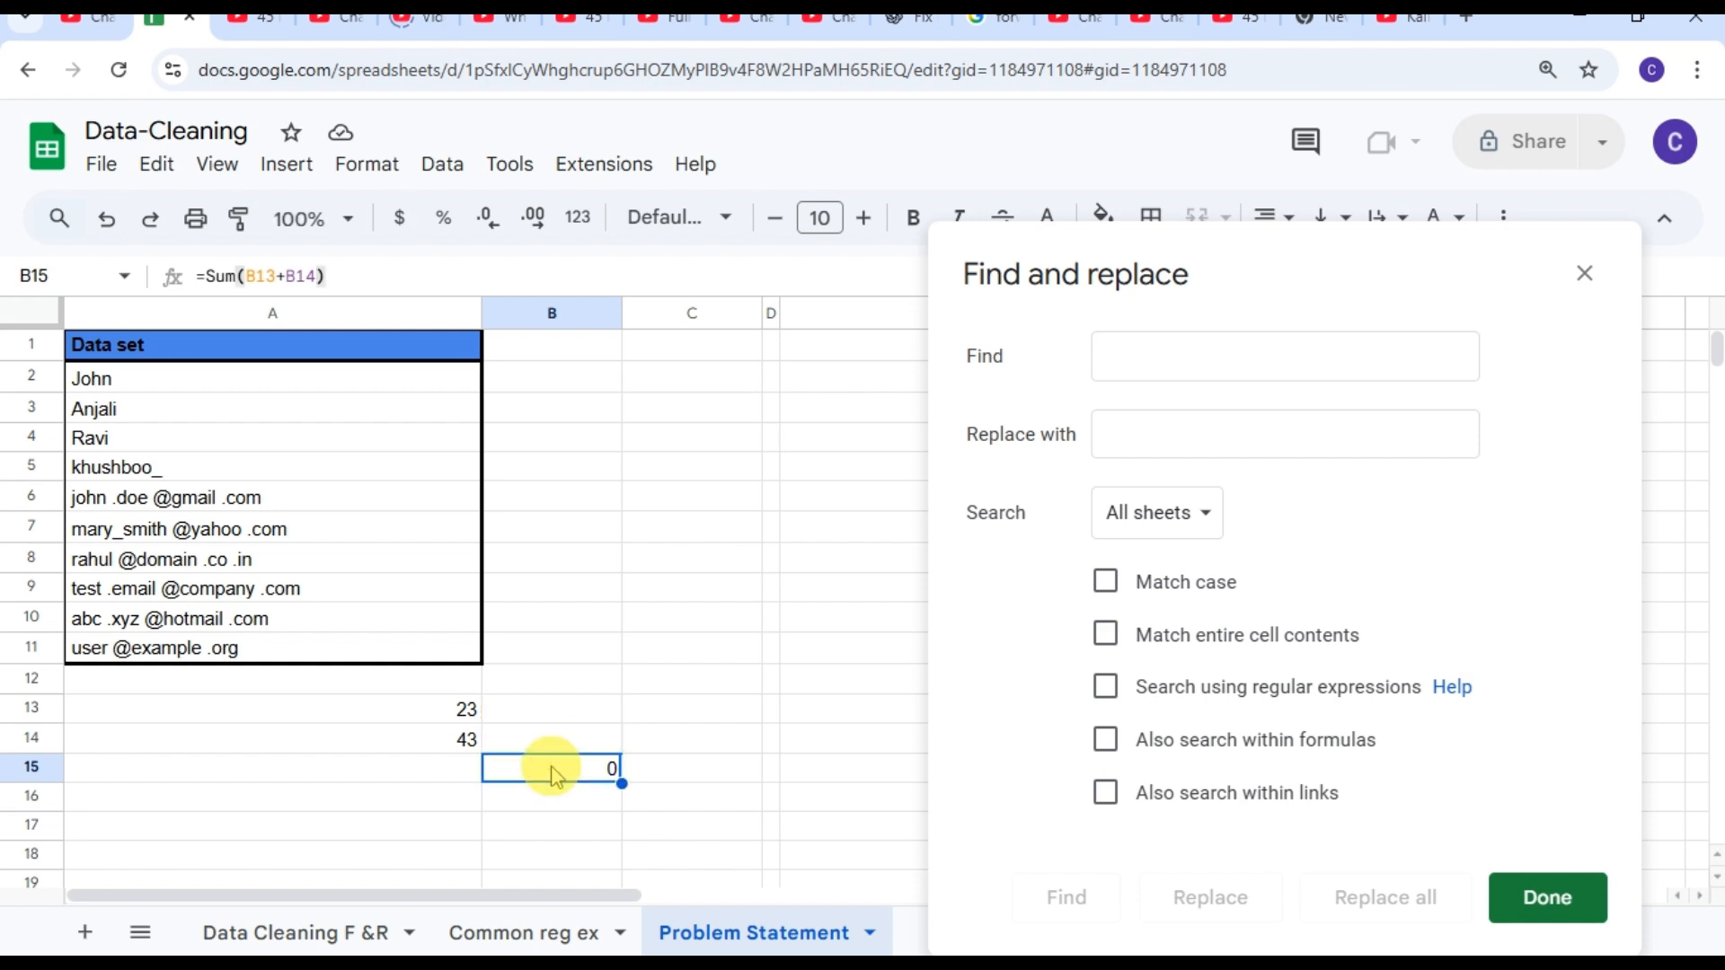
Step: Replace all instances of B with A across all sheets, with searching within formulas enabled
left_click(1112, 753)
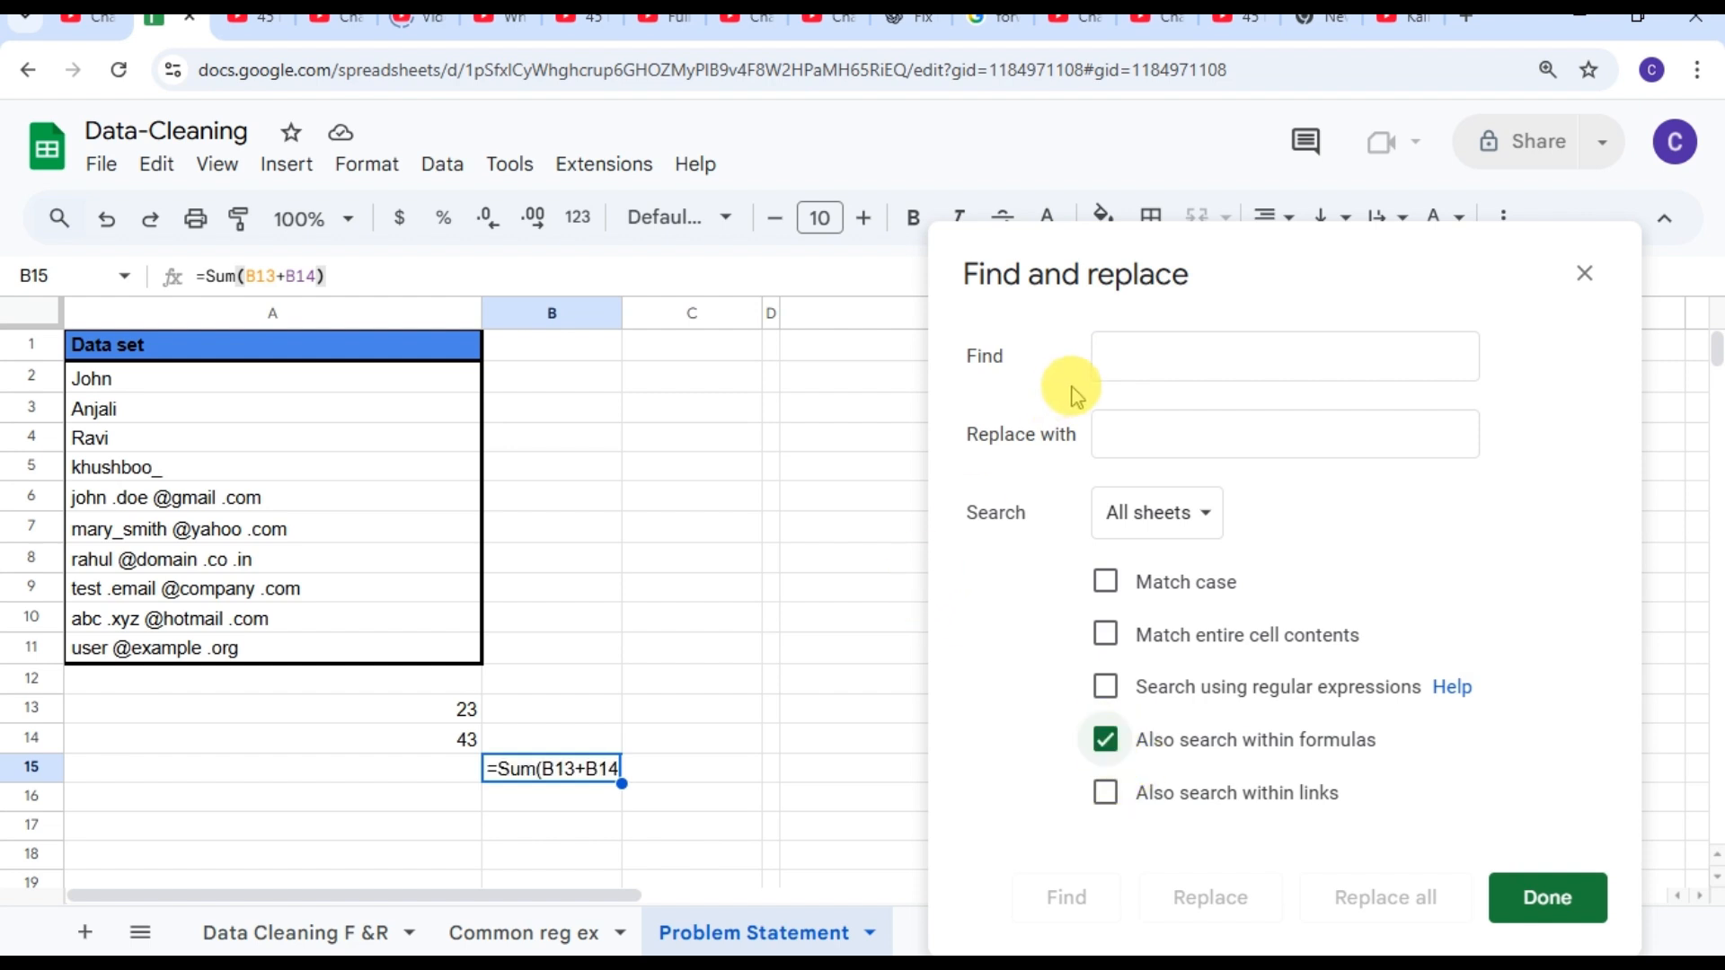
left_click(1106, 360)
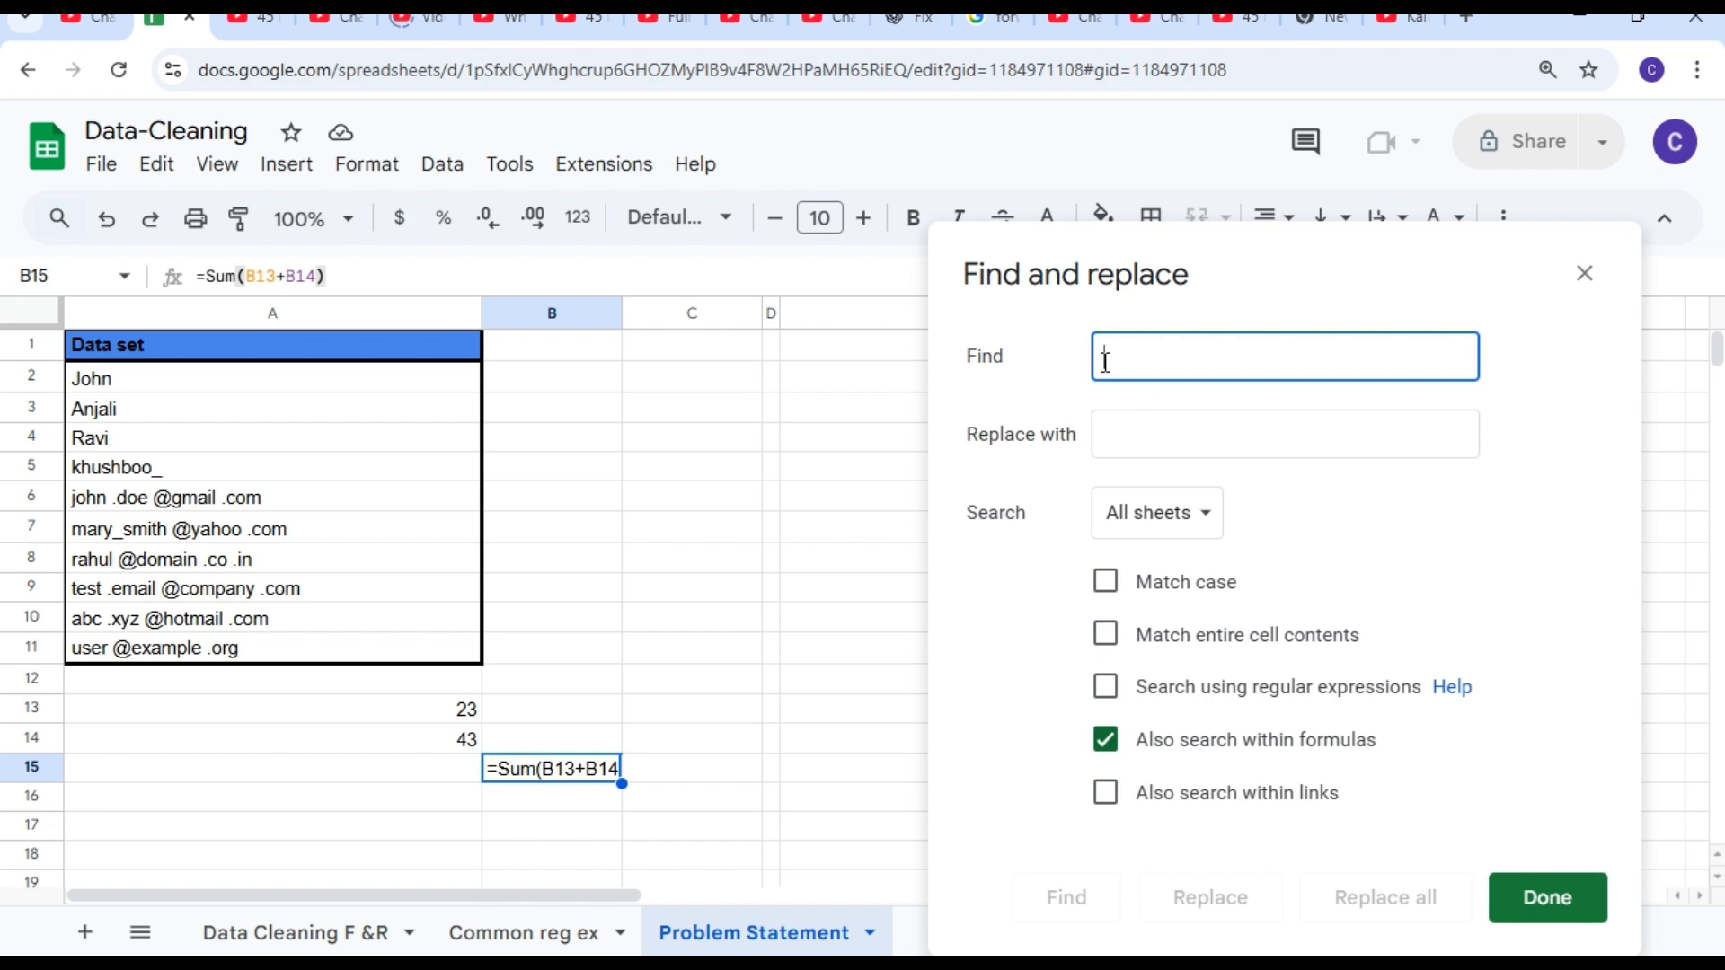
type("B")
left_click(1117, 435)
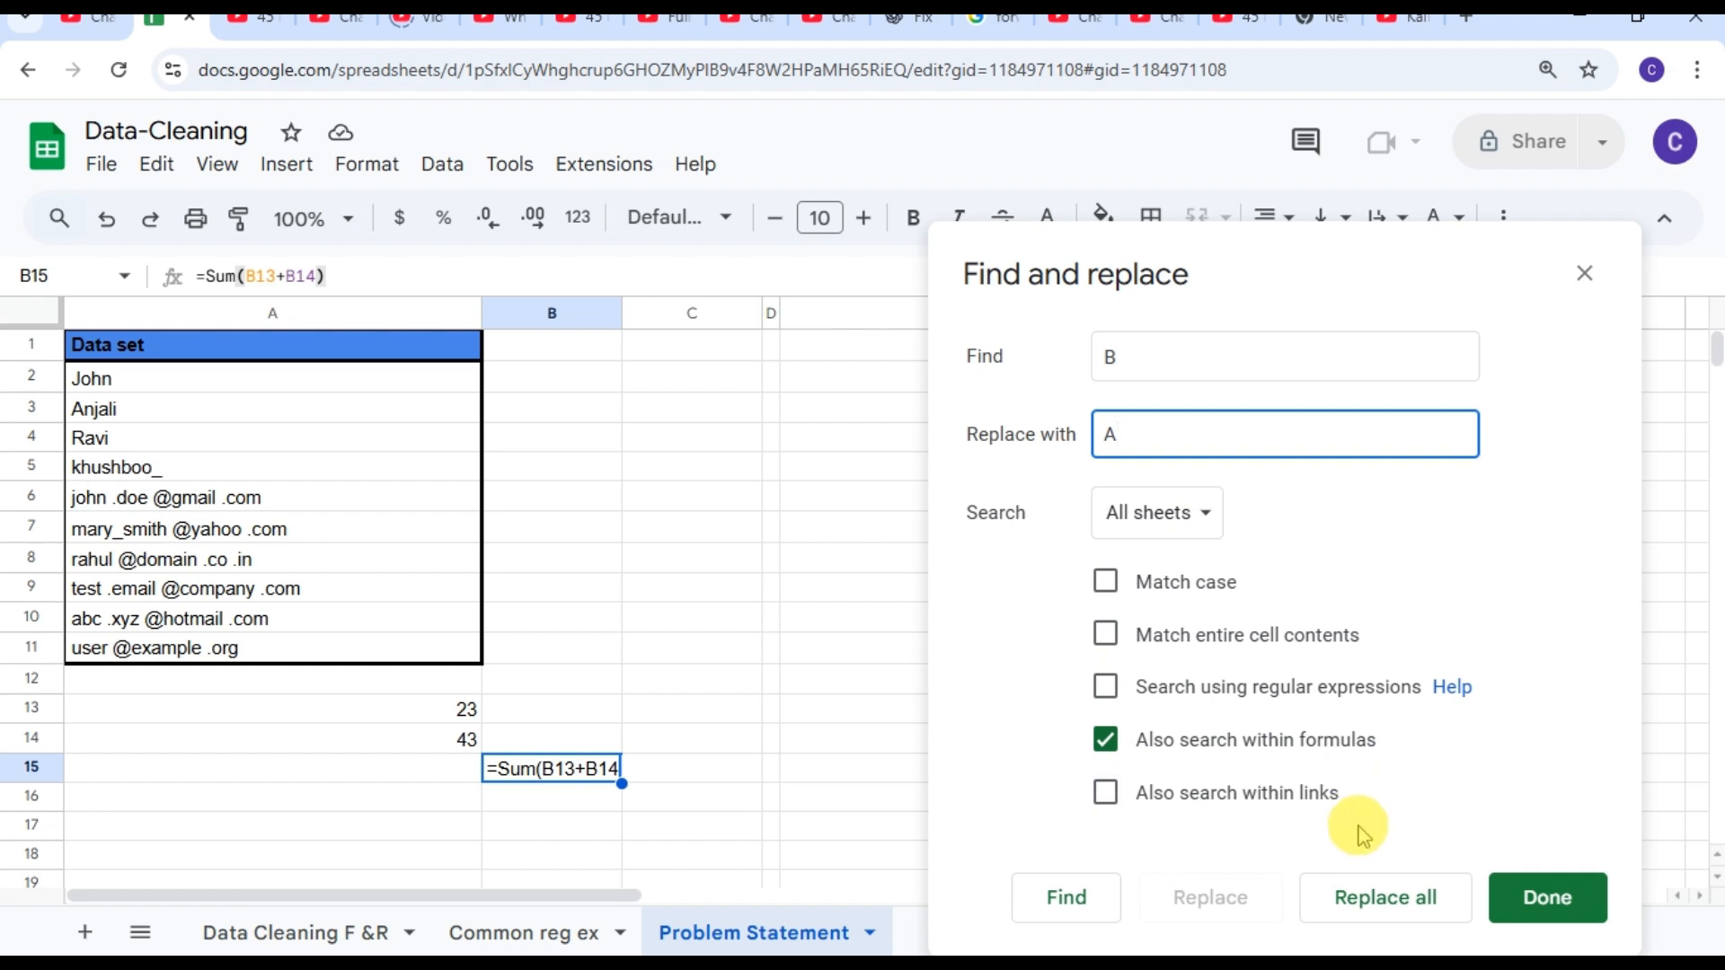
left_click(1395, 907)
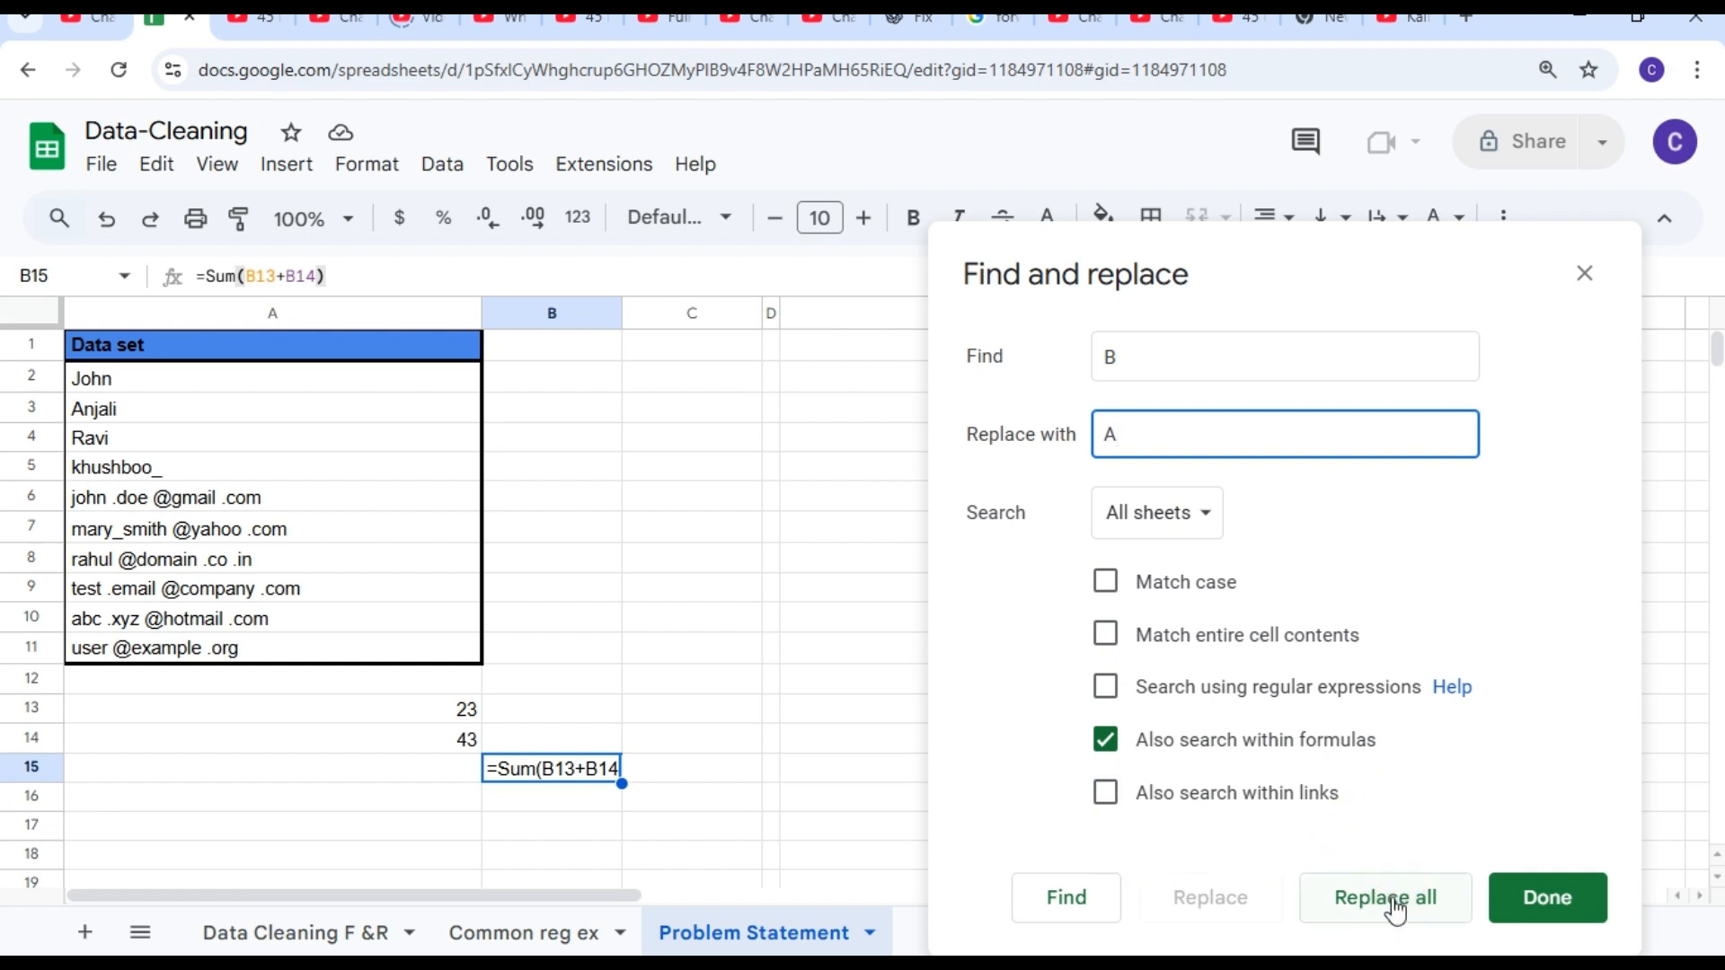
left_click(1388, 903)
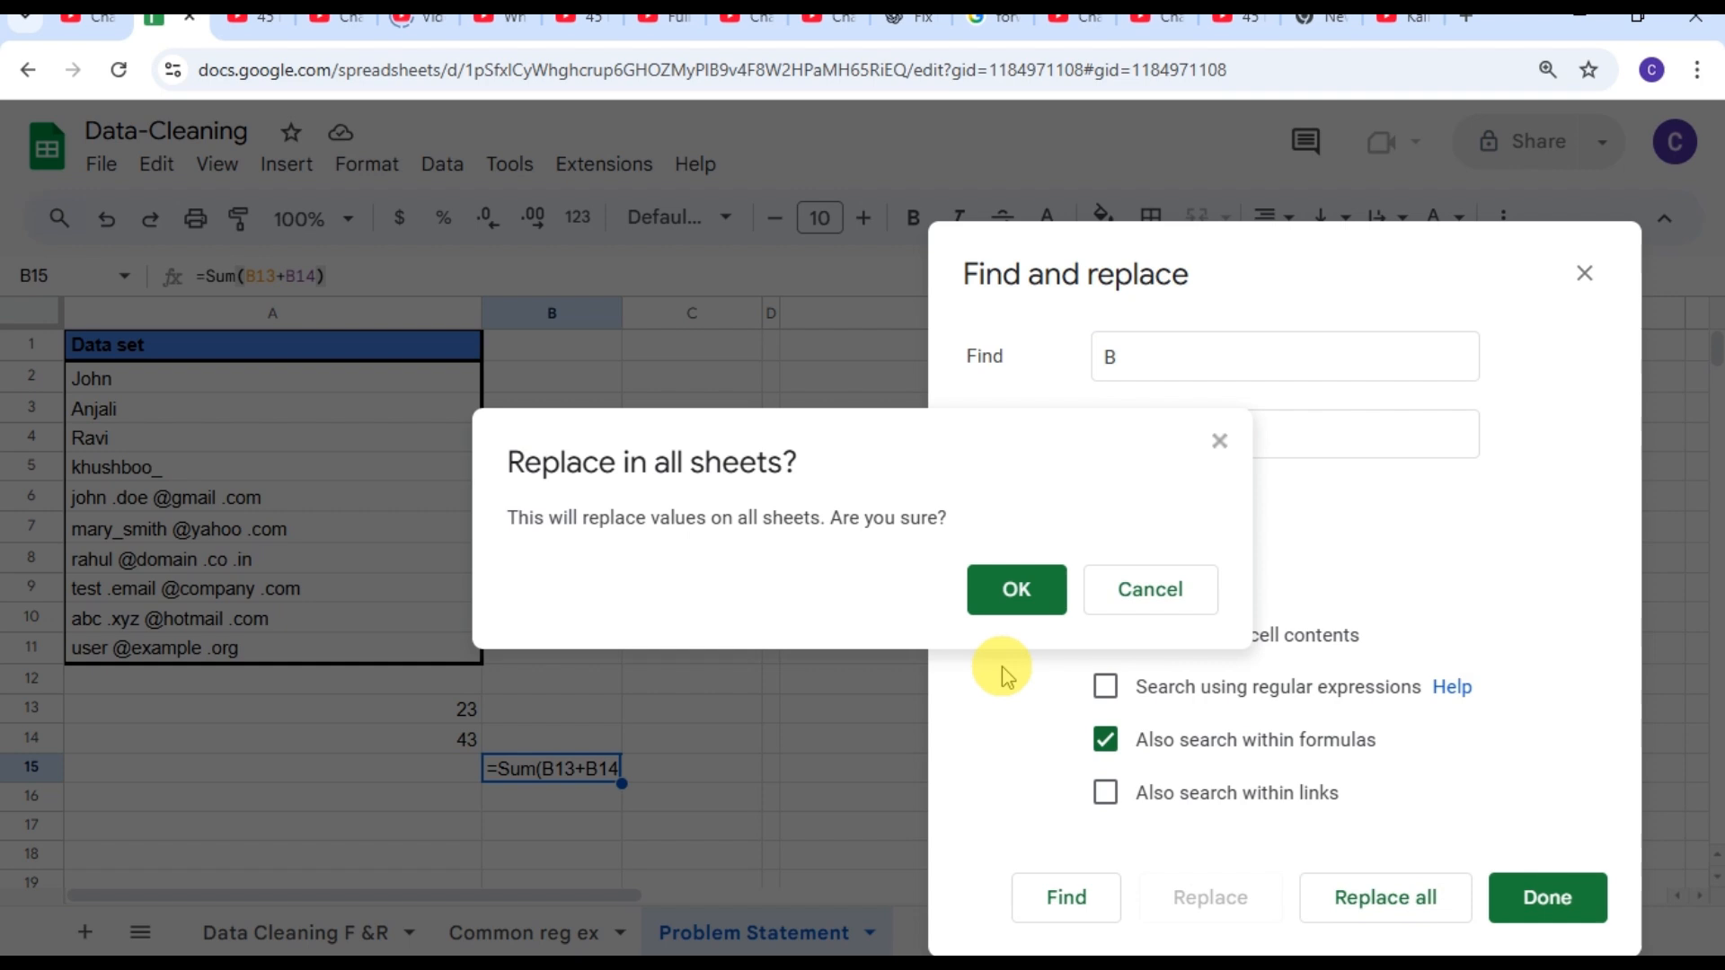
left_click(1008, 600)
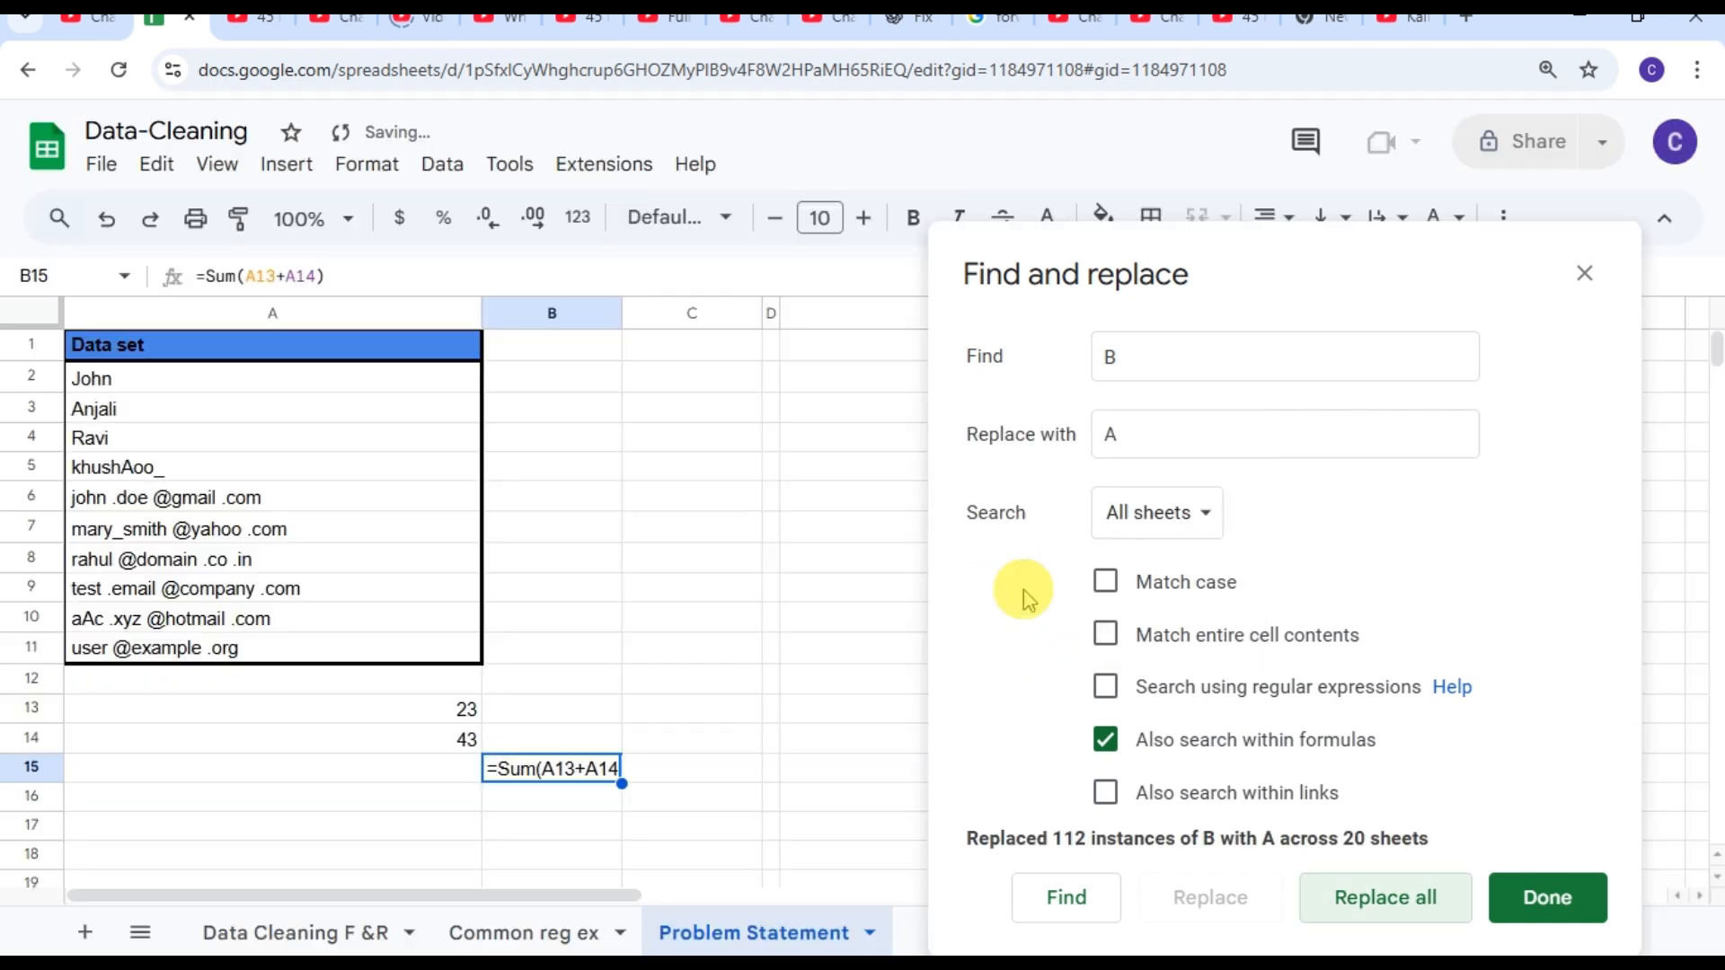
Step: Enable searching within links as well, and close Find and replace
left_click(750, 662)
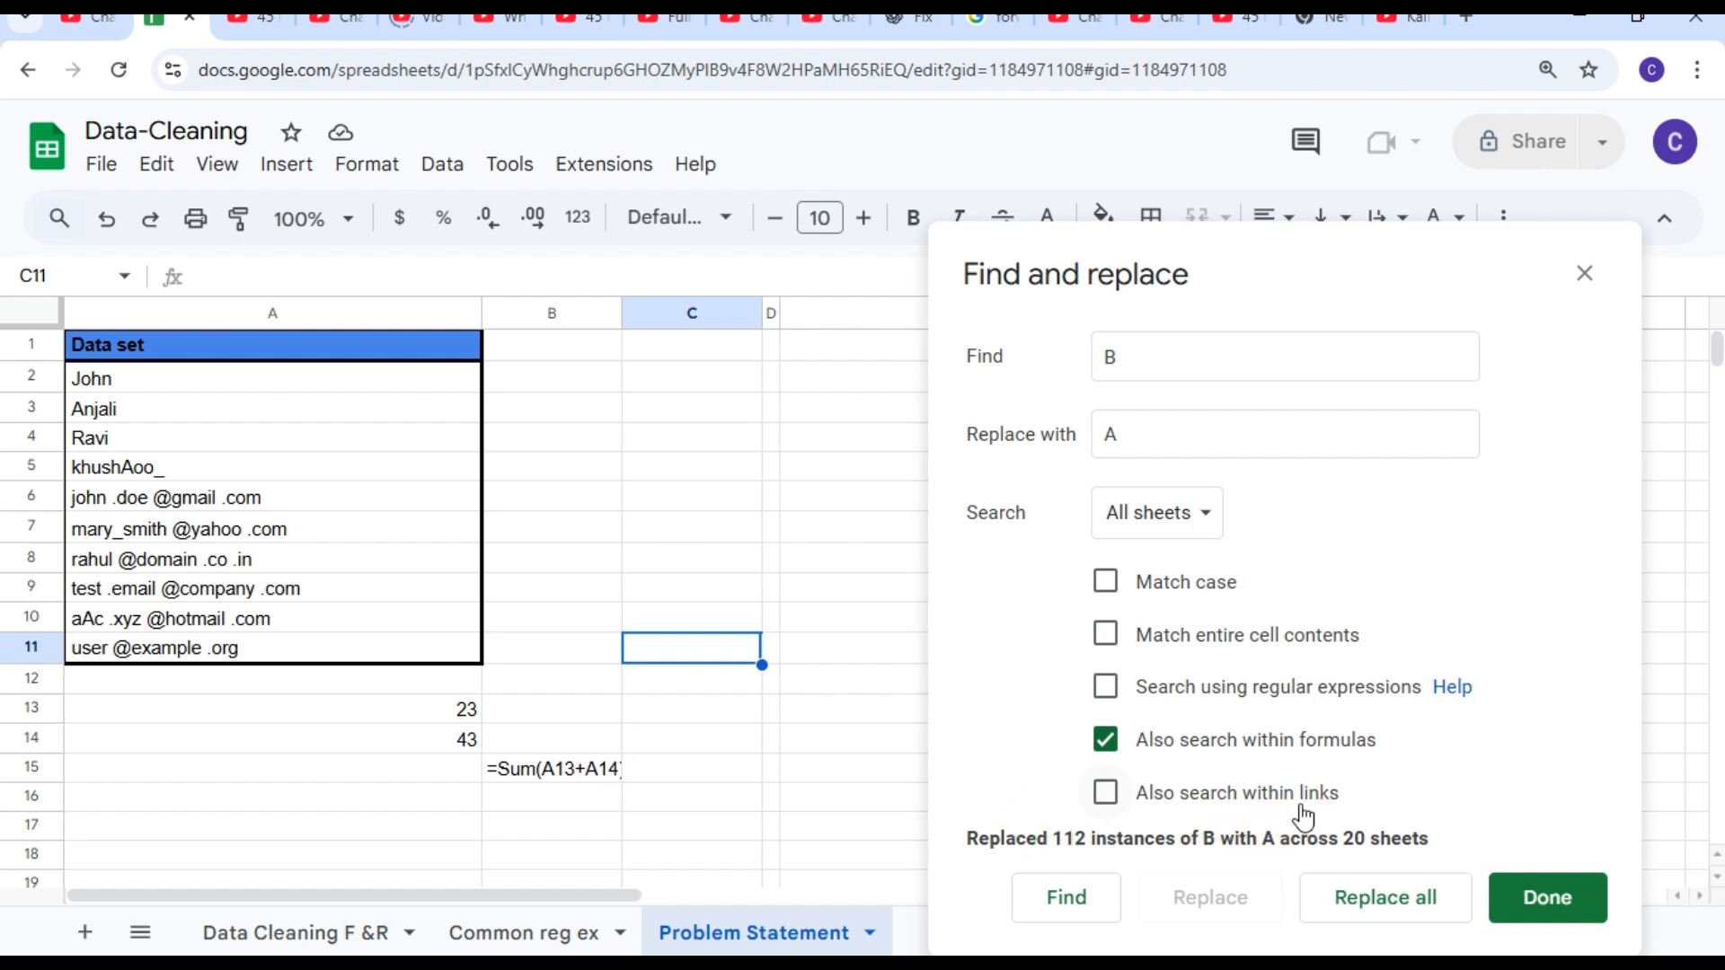
left_click(1107, 798)
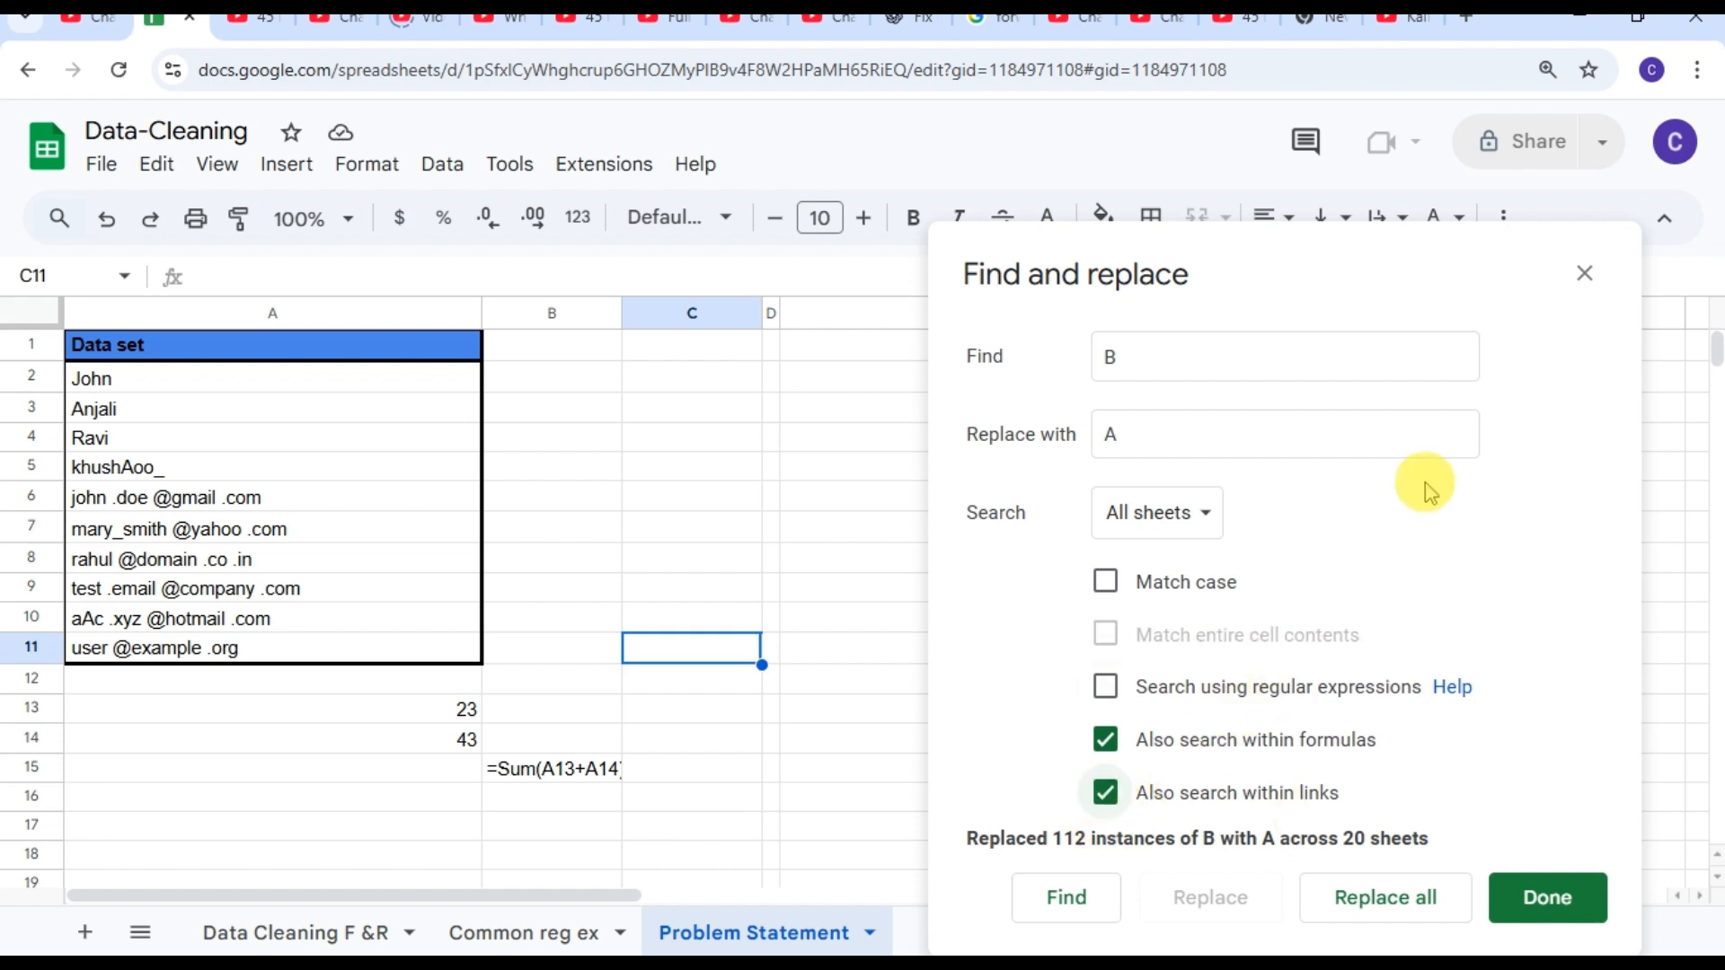
left_click(1585, 274)
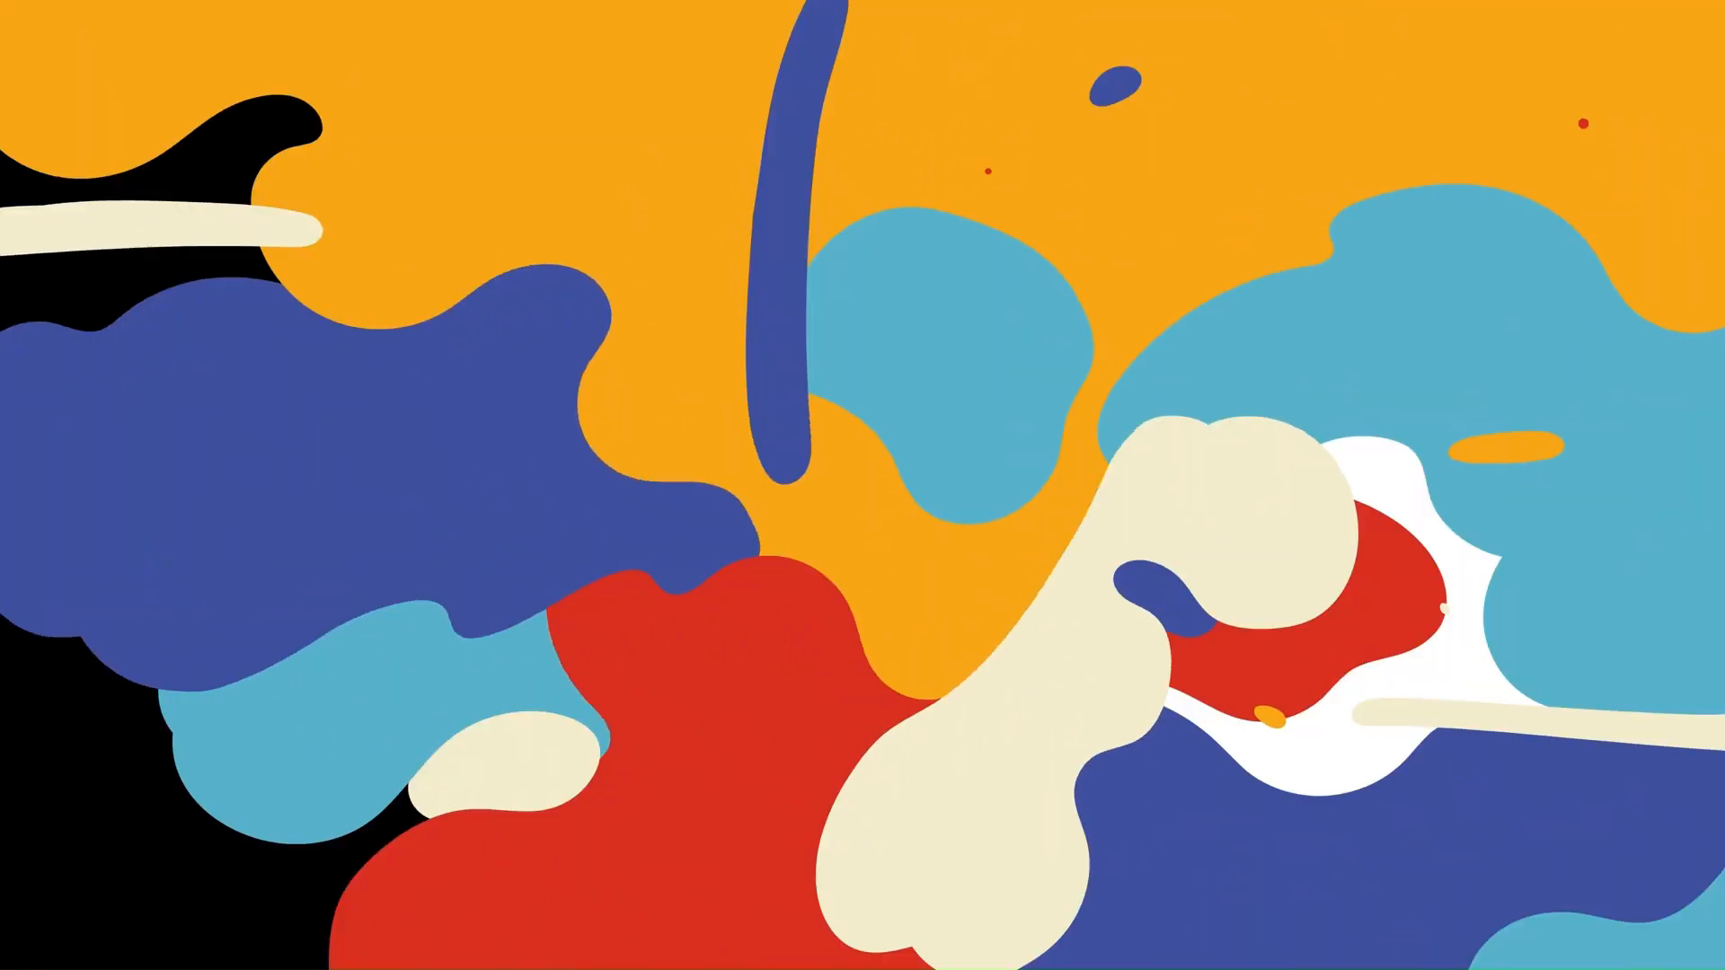